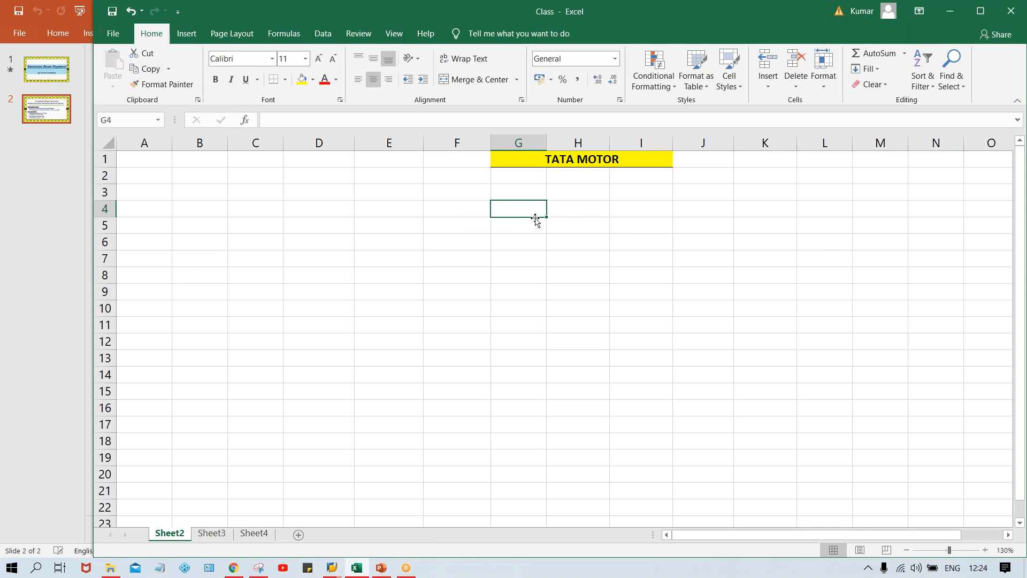
- Enter the customer letters A through H down column G in cells G5 to G12
key("Caps_Lock")
key("Return")
type("A")
key("Return")
type("B")
key("Return")
type("C")
key("Return")
type("D")
key("Return")
type("E F")
key("Return")
type("G")
key("Return")
type("H")
key("Return")
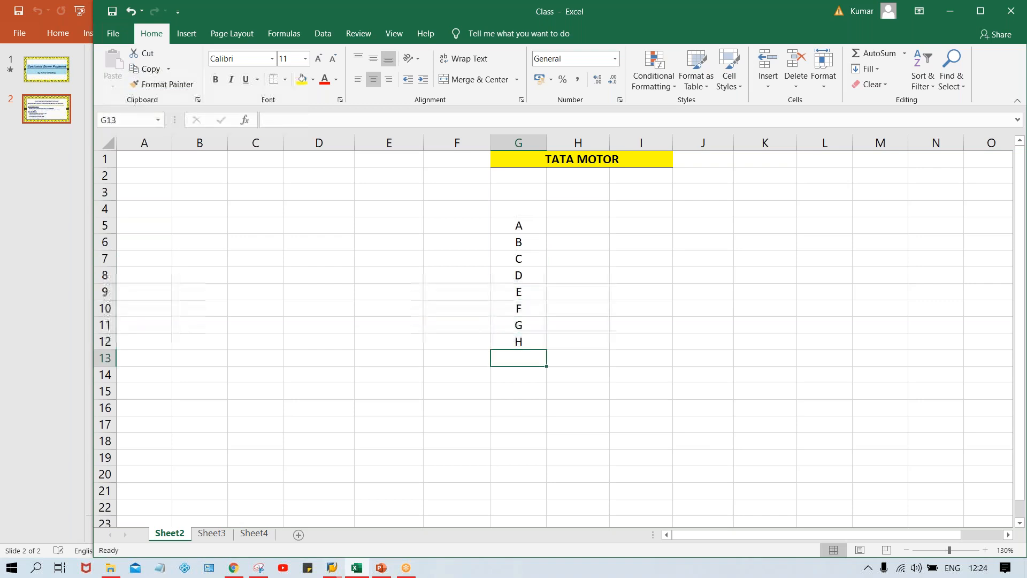
- Add the bold heading "CUST." in cell G4 above the customer letters
left_click(531, 212)
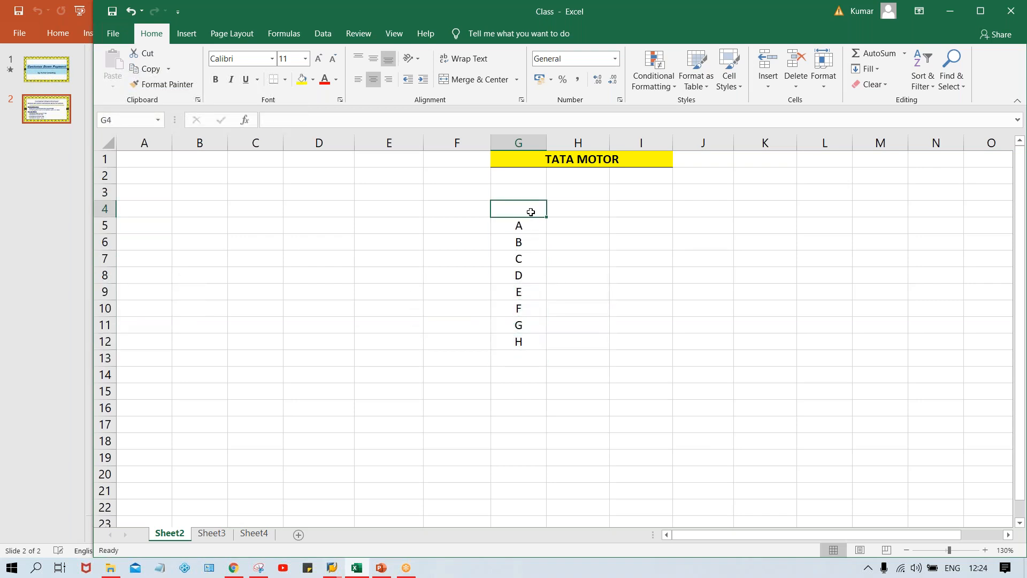
type("CUST.")
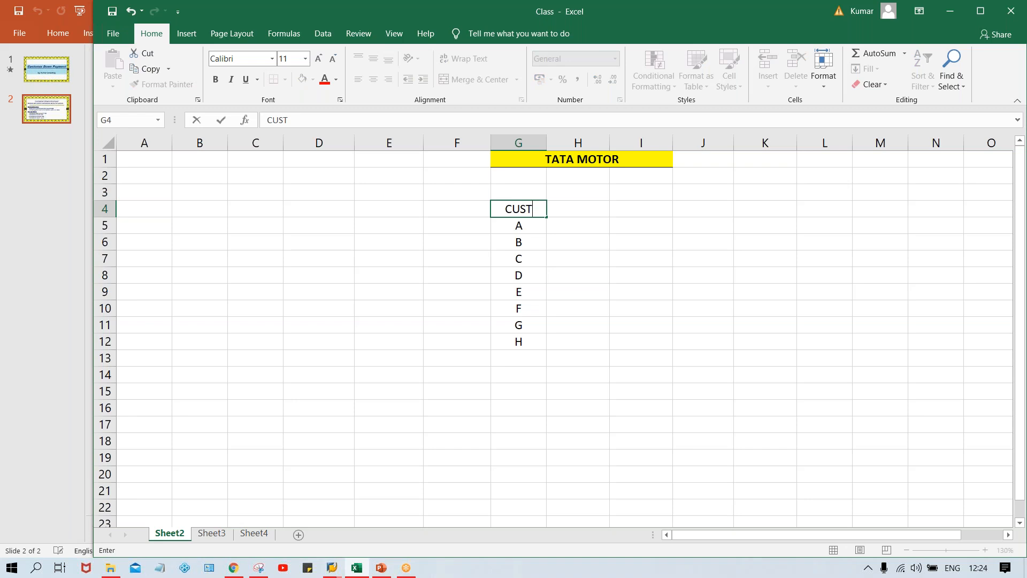
key("Return")
left_click(519, 210)
key("ctrl+b")
- Add the bold heading "AMT." in cell H4 beside the customer heading
left_click(595, 230)
left_click(560, 204)
type("AM")
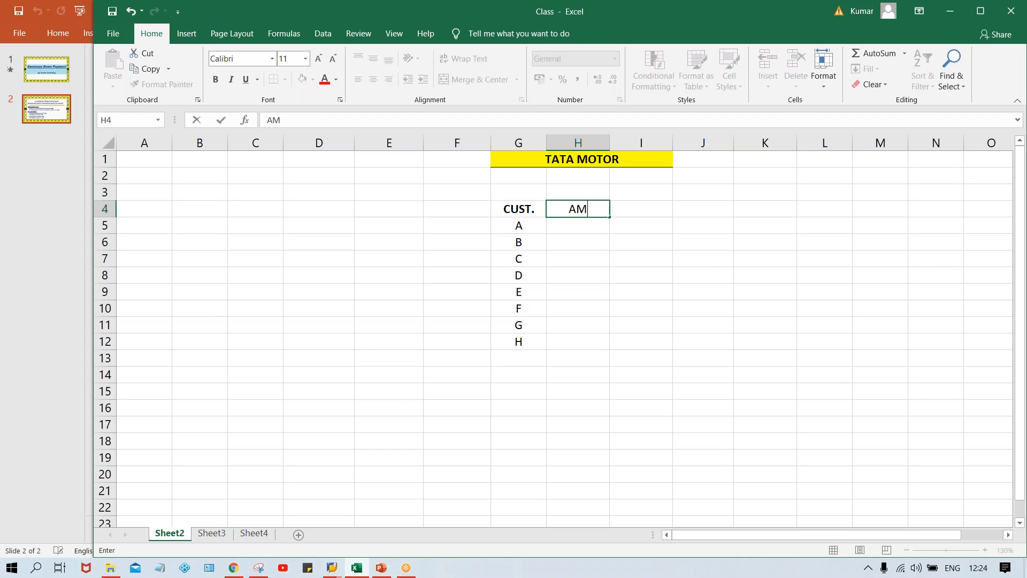
type("T.")
key("Return")
key("Up")
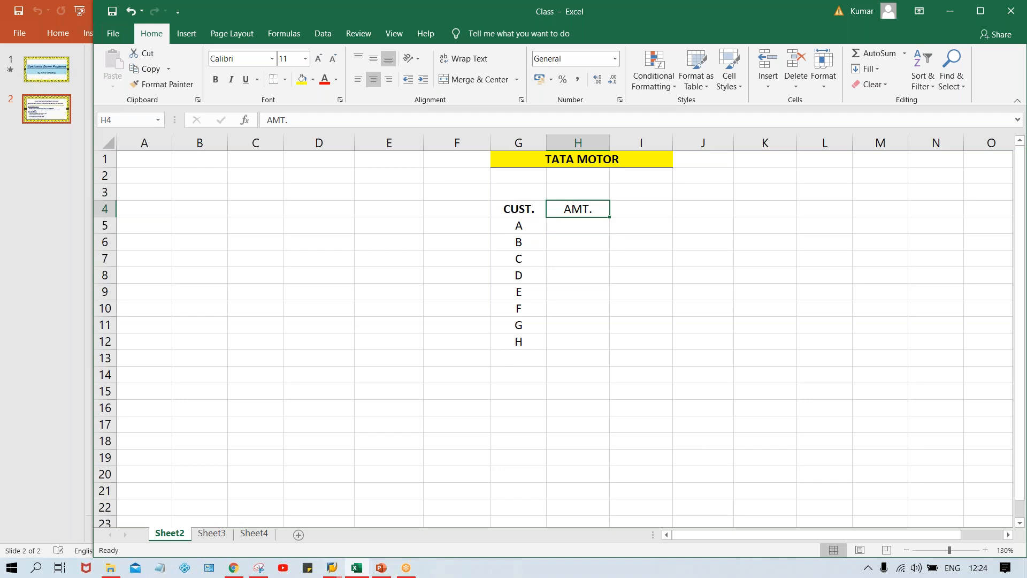
key("ctrl+b")
- Enter the amounts 1000, 5000, 4000, 6000, 3000, 5500, 3500 and 4000 for customers A to H in H5:H12
left_click(598, 229)
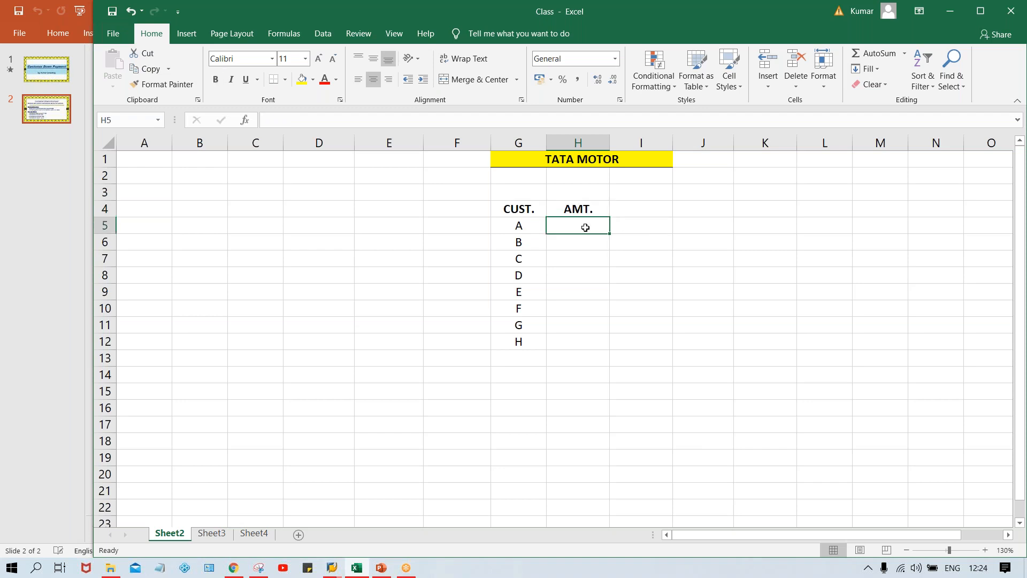
type("1000")
key("Return")
type("5000")
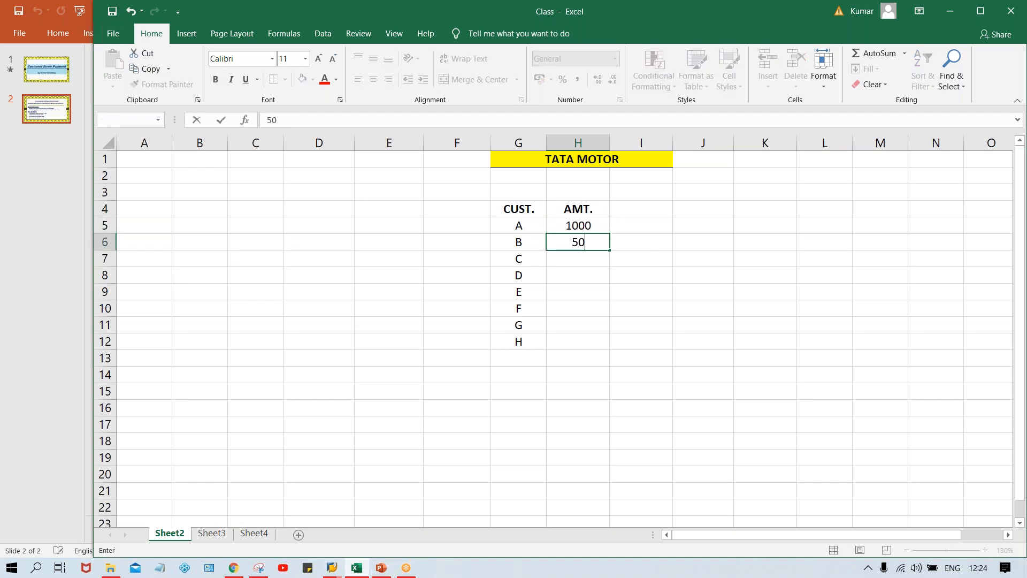
key("Return")
type("4000")
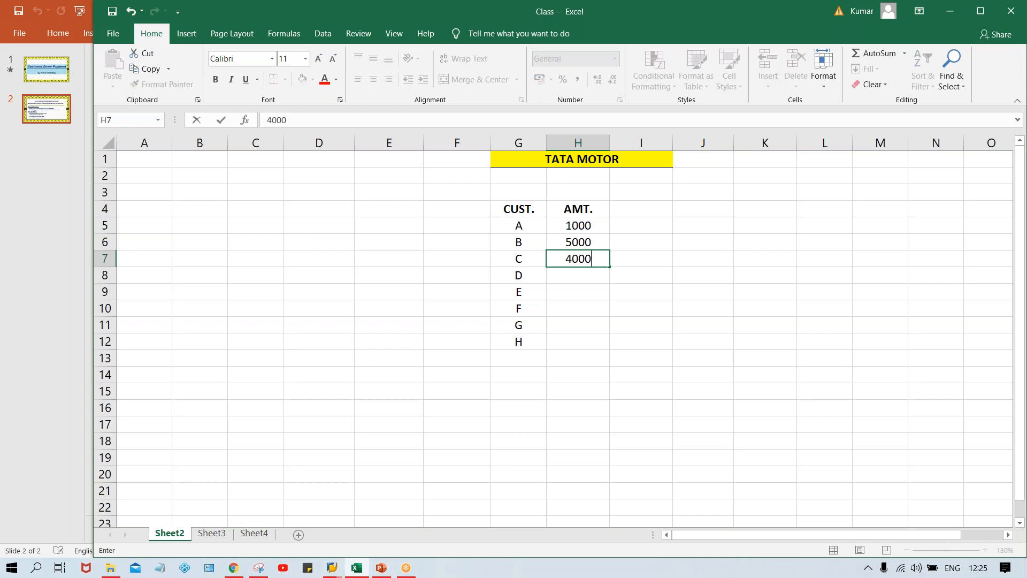
key("Return")
type("6000")
key("Return")
type("3000")
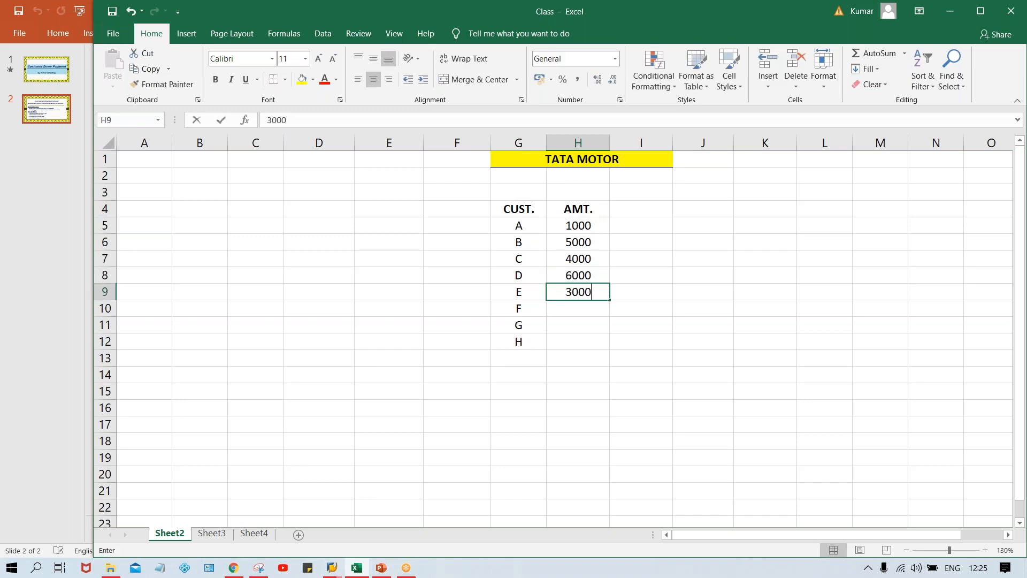
key("Return")
type("5")
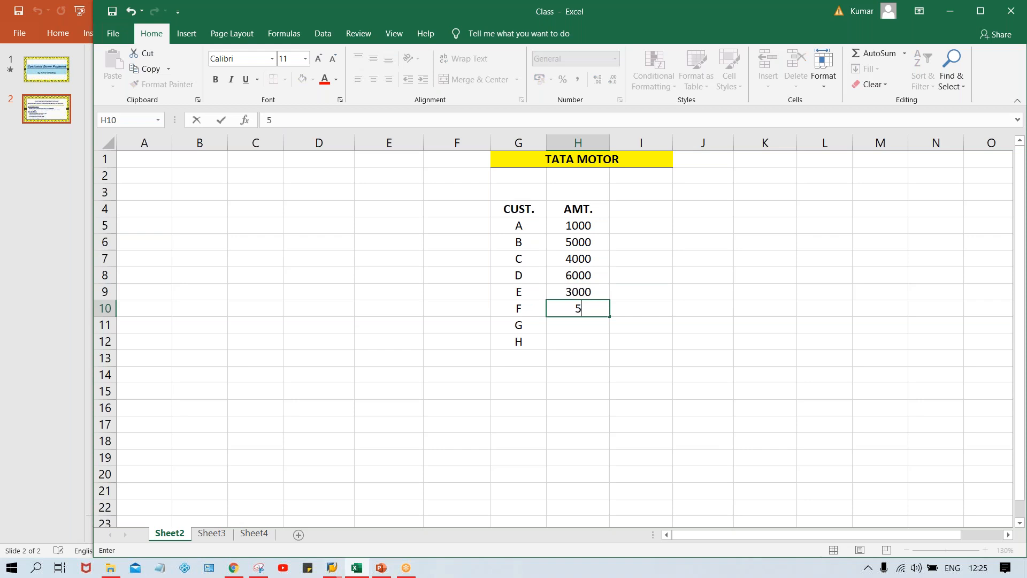
type("500")
key("Return")
type("3500")
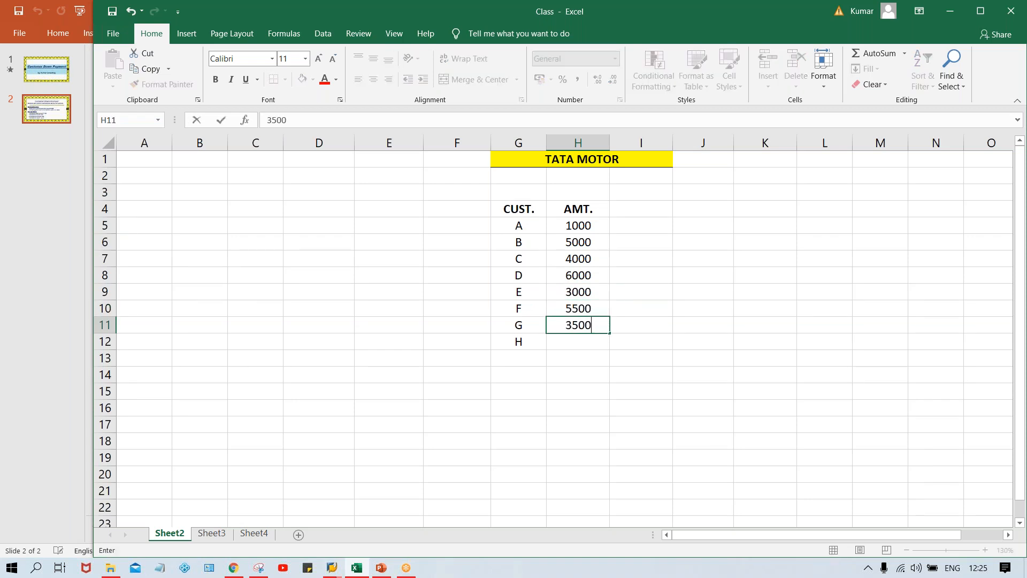
key("Return")
type("4000")
key("Return")
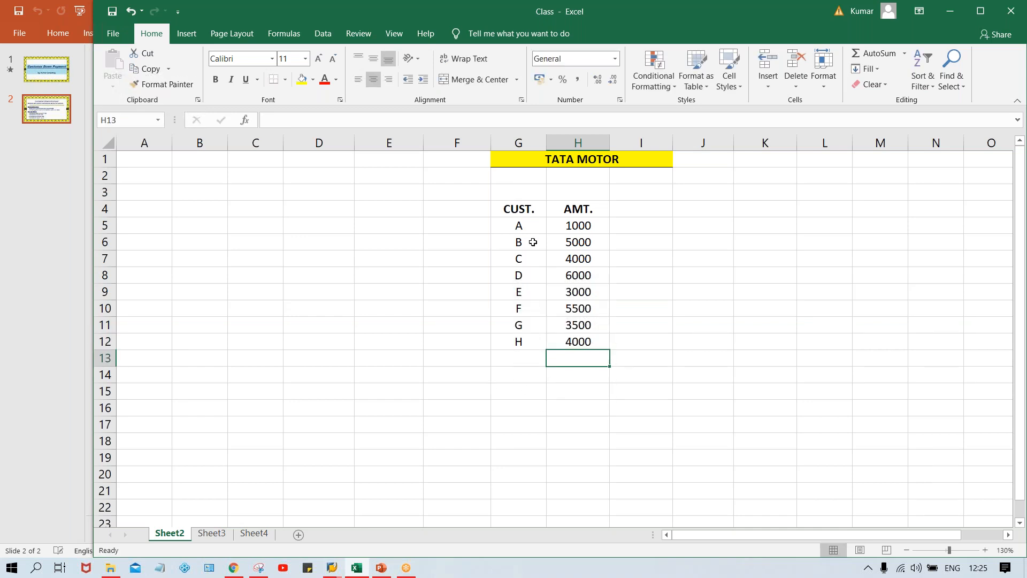
- Review the customers in G5:G12 against their amounts in H5:H12
left_click(584, 224)
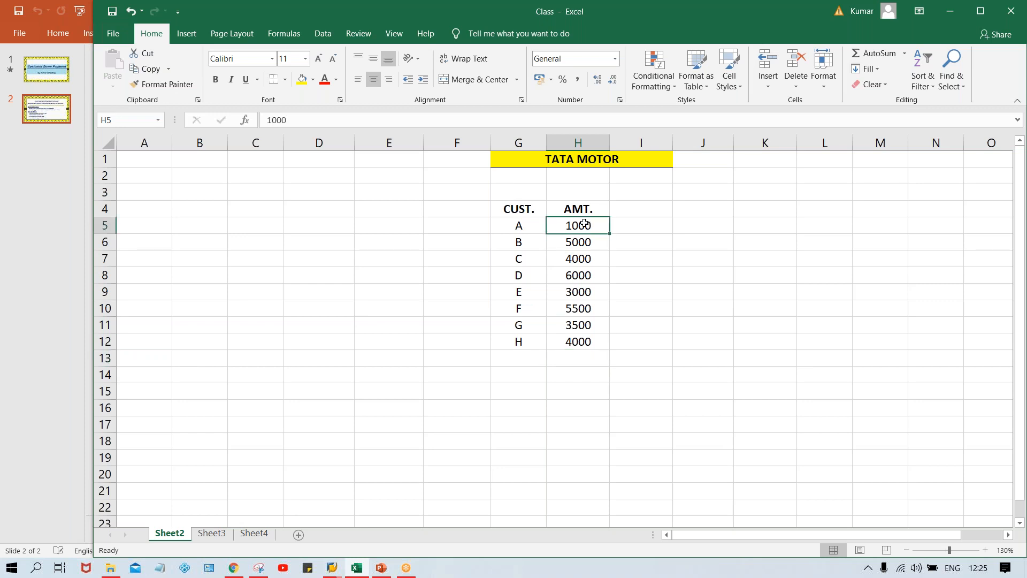
left_click(570, 259)
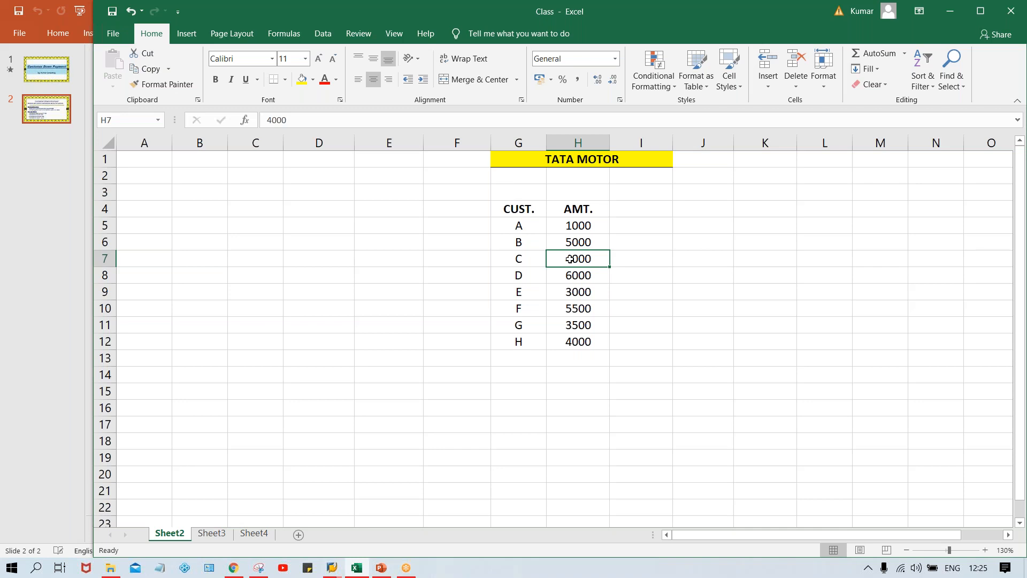
left_click_drag(582, 226, 586, 341)
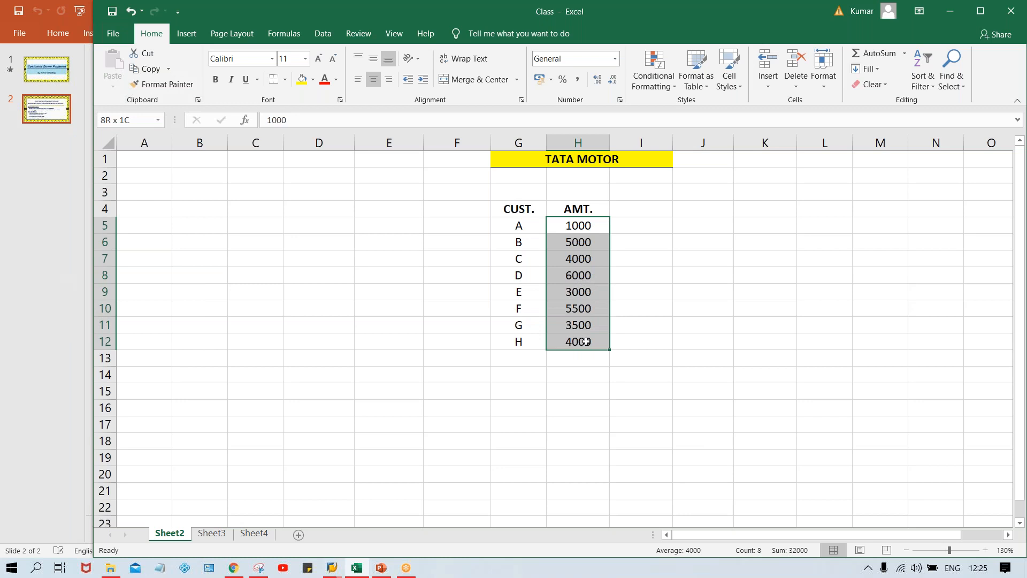
left_click_drag(586, 341, 585, 341)
left_click(532, 224)
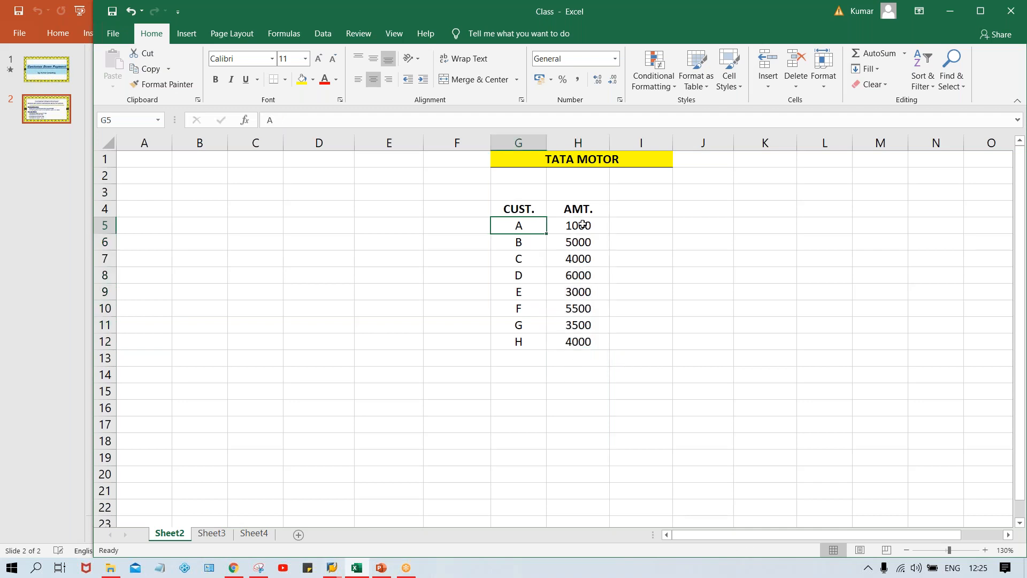
left_click(520, 239)
left_click(521, 262)
left_click(521, 288)
left_click(528, 226)
left_click(584, 216)
left_click(579, 240)
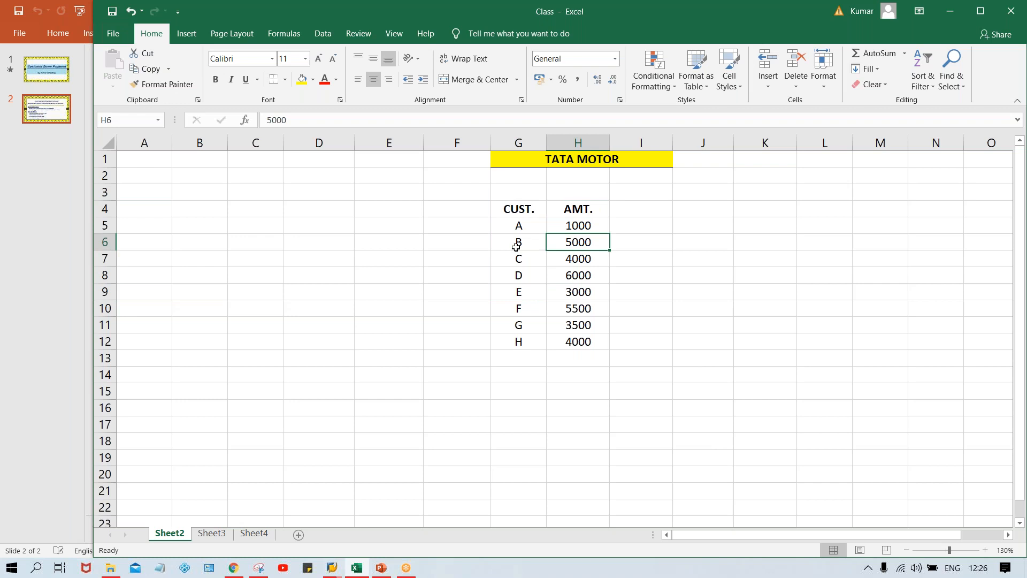
- Check the sum of the amounts in H5:H12 and enter 32K as the total in H14
left_click_drag(588, 224, 591, 345)
left_click(584, 373)
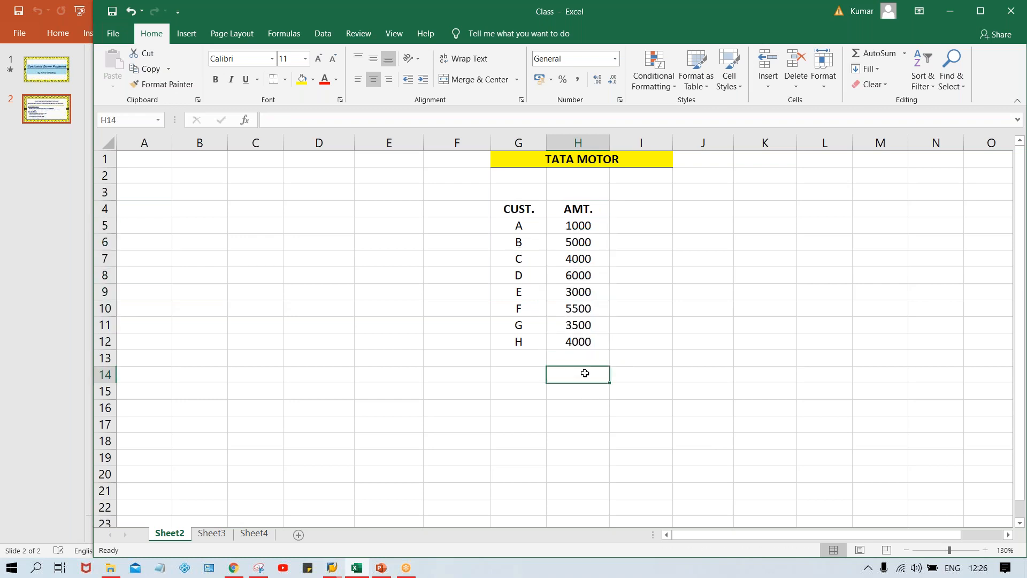
type("32K")
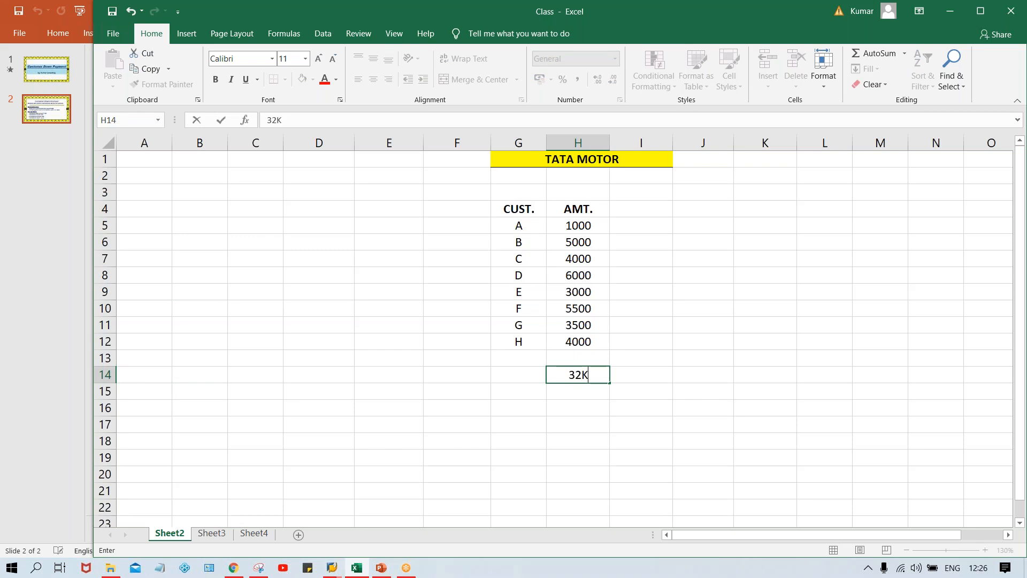
key("Return")
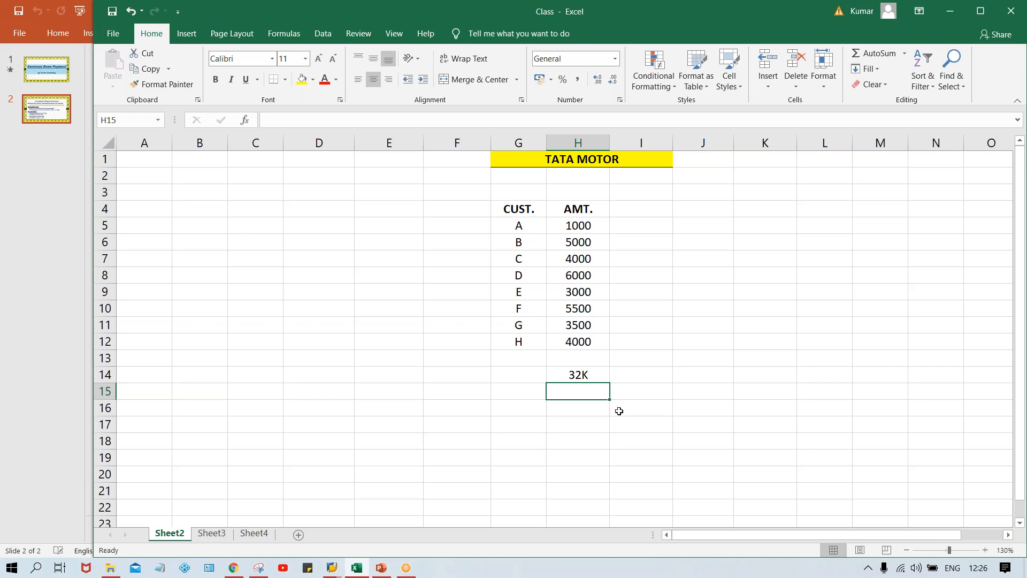
left_click_drag(582, 222, 594, 337)
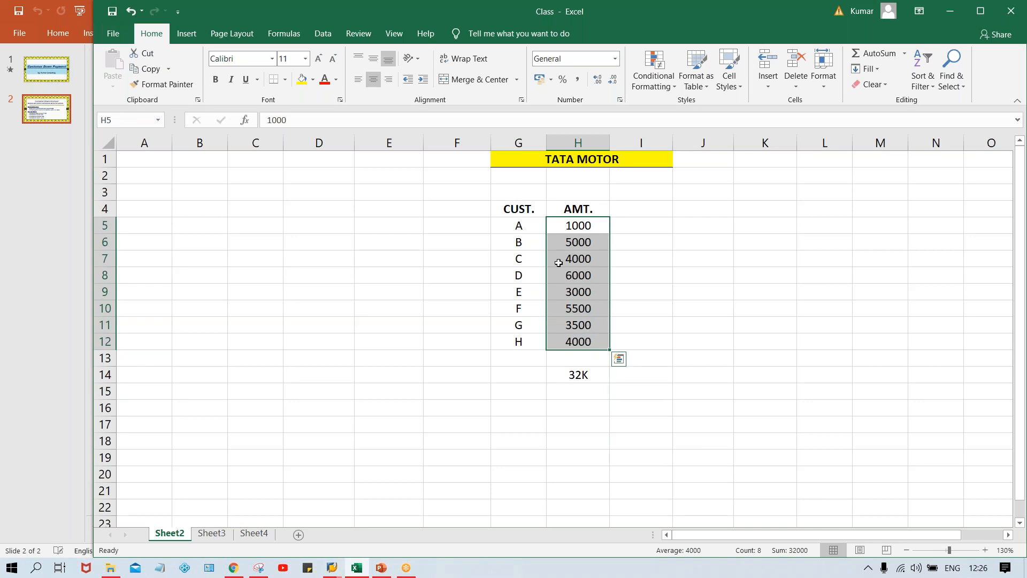
left_click(560, 230)
left_click(578, 248)
left_click(573, 276)
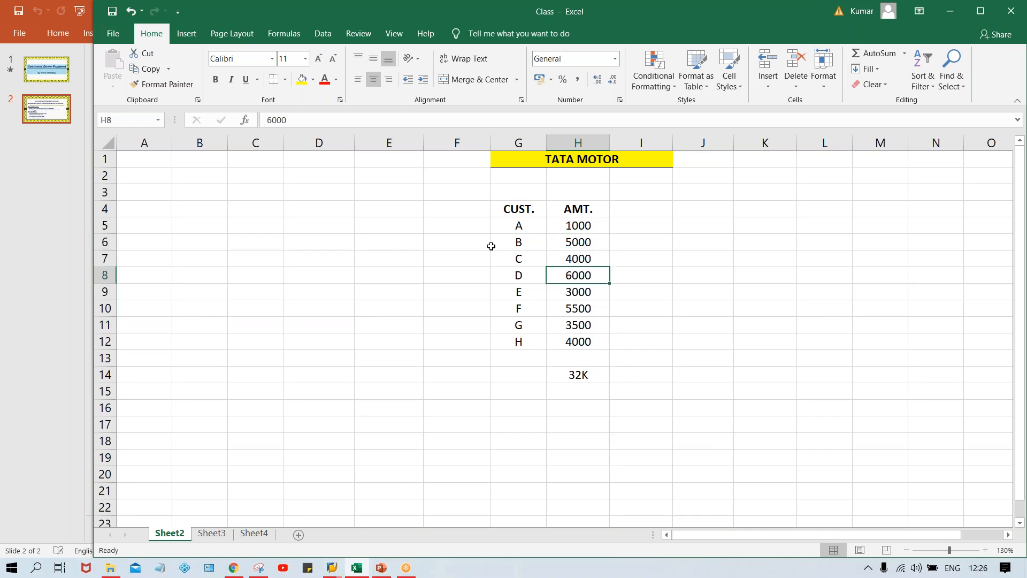
- Add the bold heading "RECON. ACT" in cell F4 beside the customer heading
left_click(463, 212)
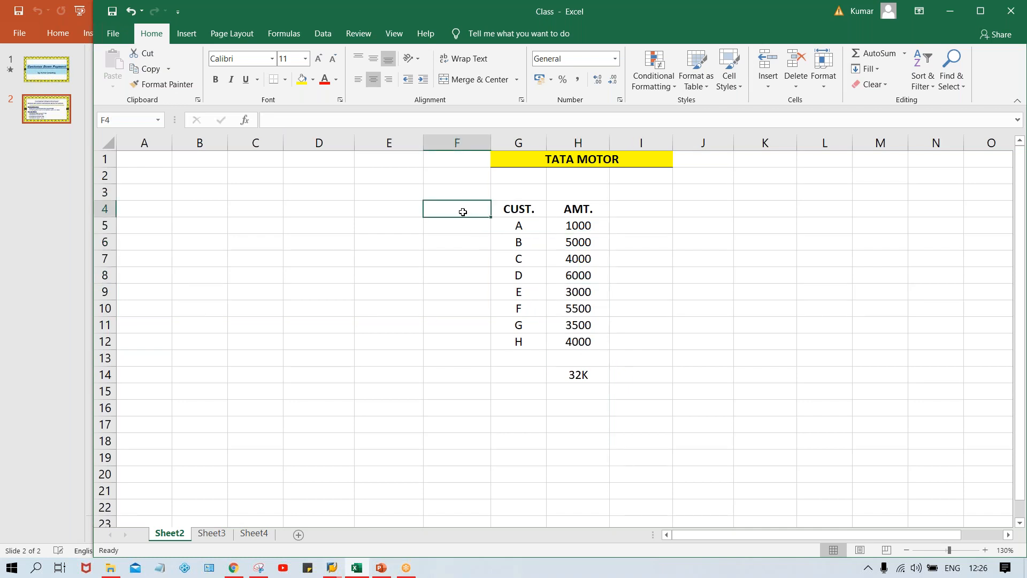
type("RECO")
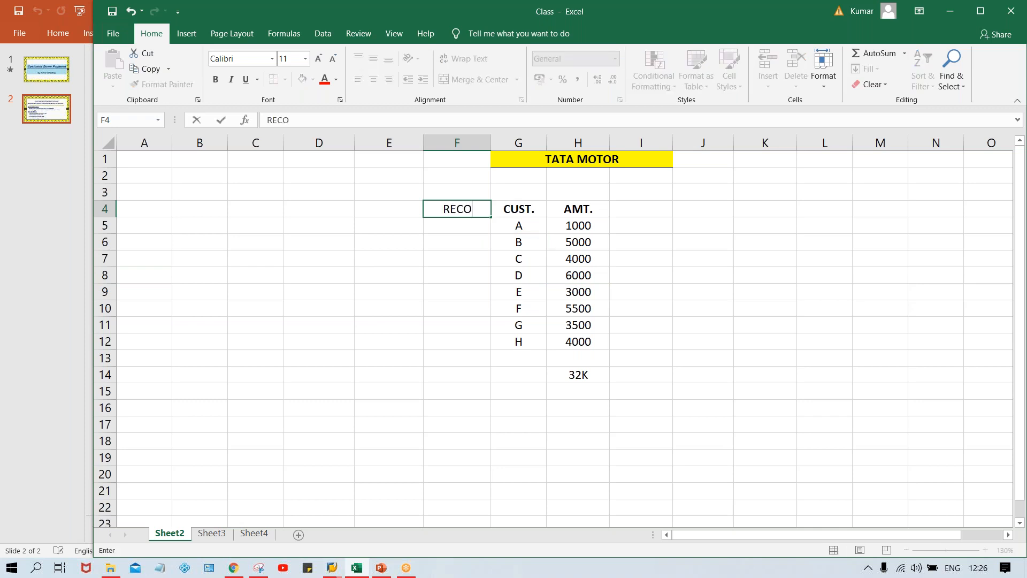
type("N. ACT")
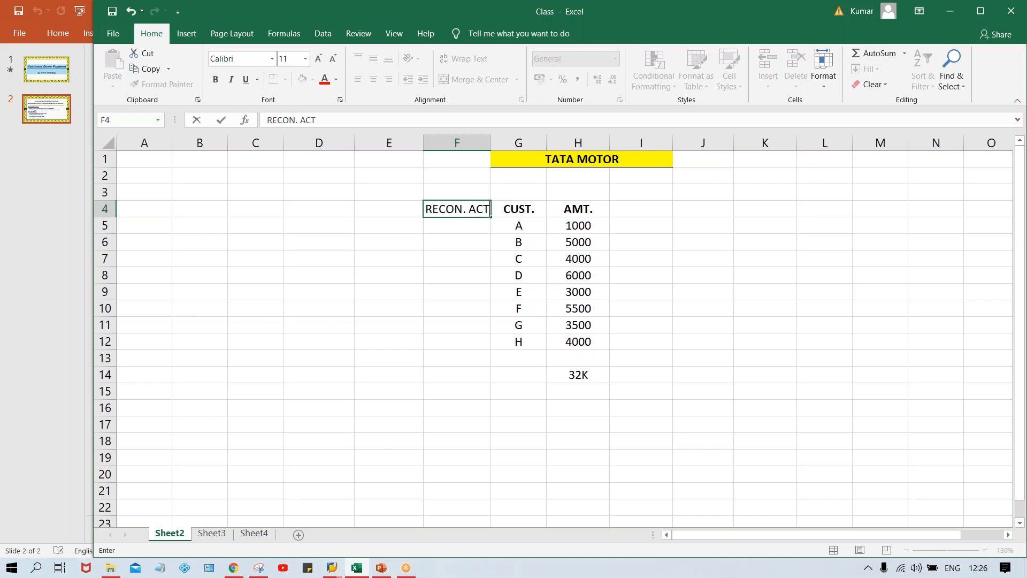
key("Return")
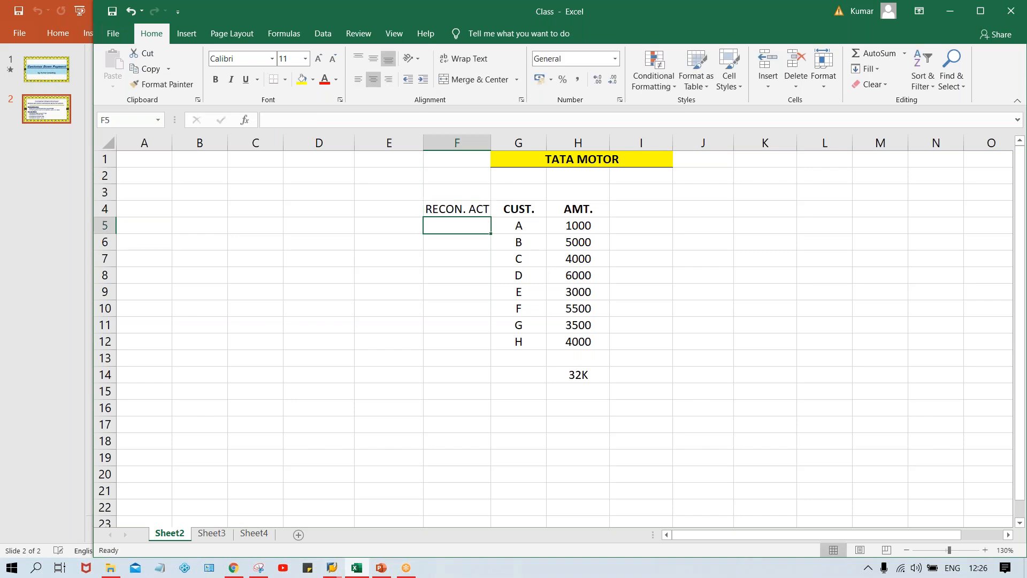
left_click(454, 210)
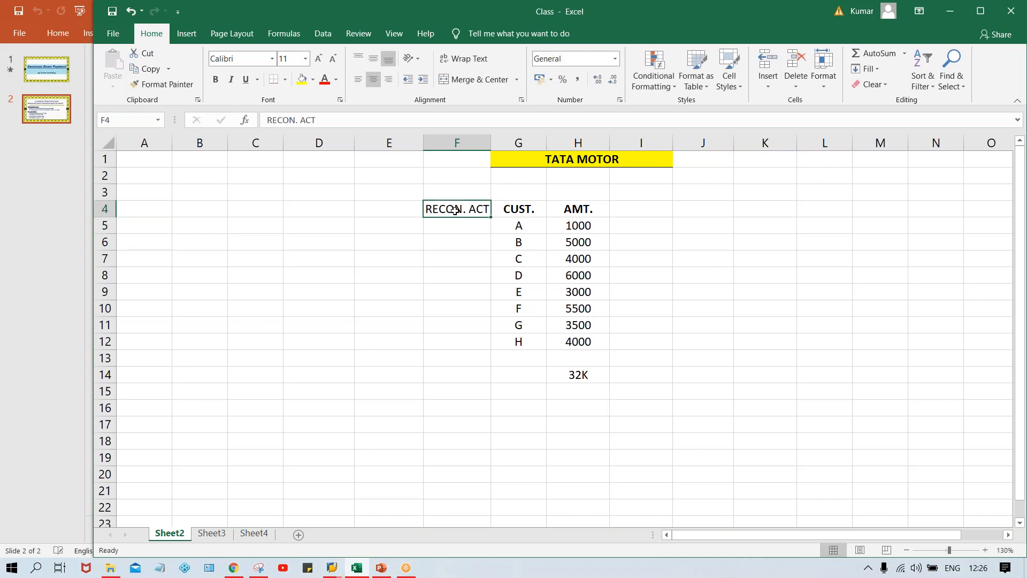
key("ctrl+b")
- Enter reconciliation account 1005 in F5 and fill it down to F12 for all customers
left_click(450, 227)
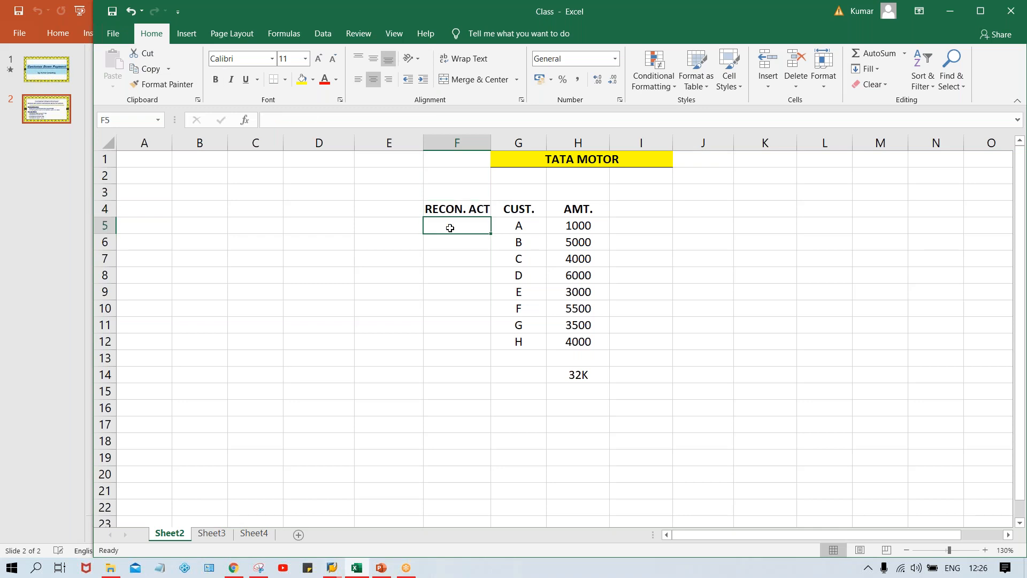
type("1005")
key("Return")
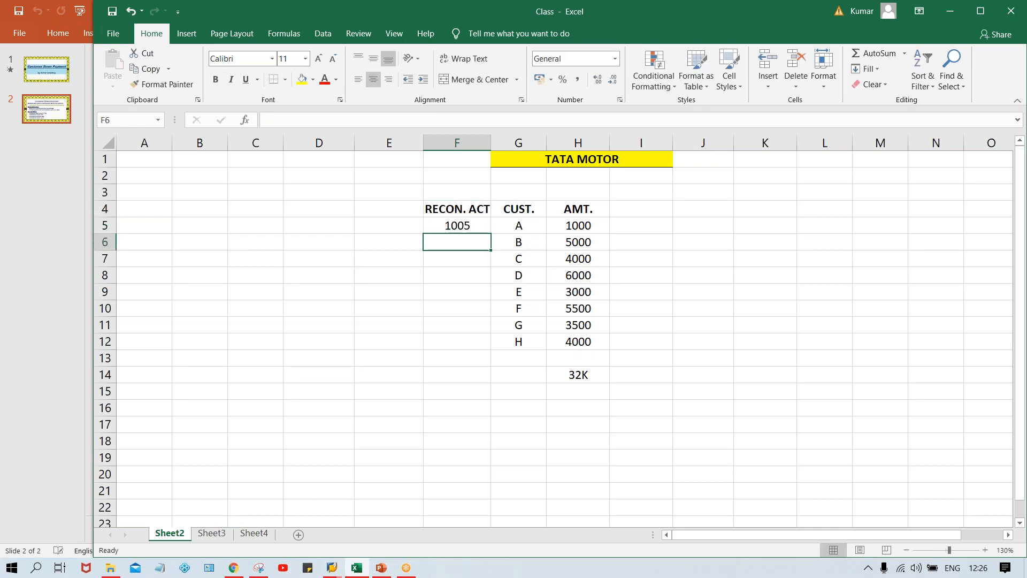
key("Up")
left_click_drag(470, 222, 475, 342)
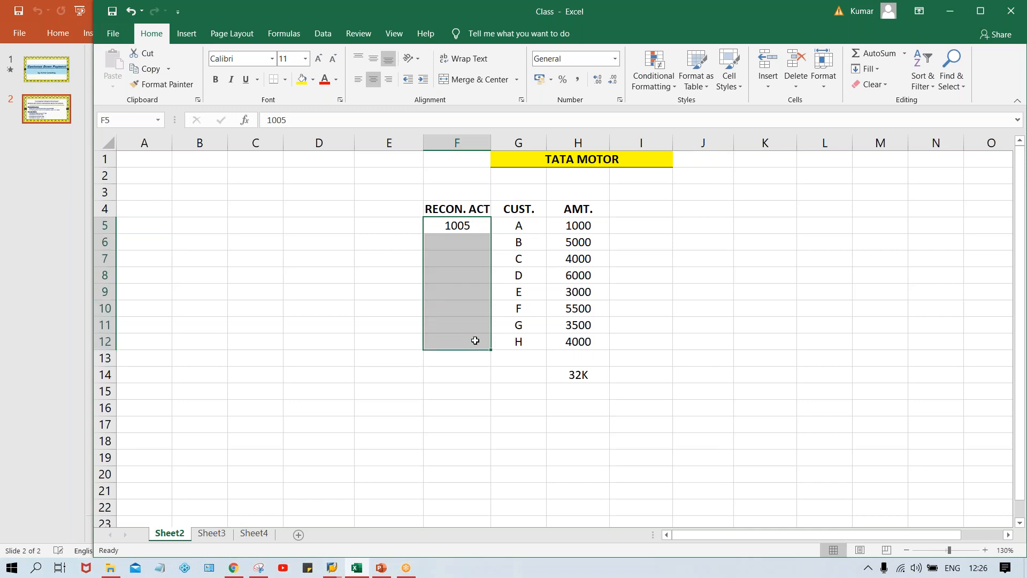
key("ctrl+d")
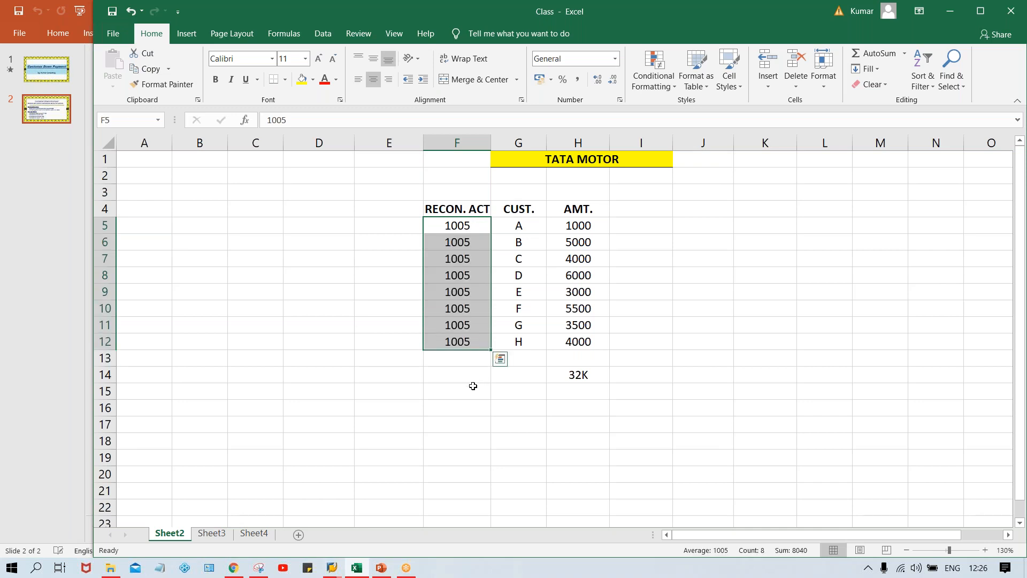
left_click(534, 229)
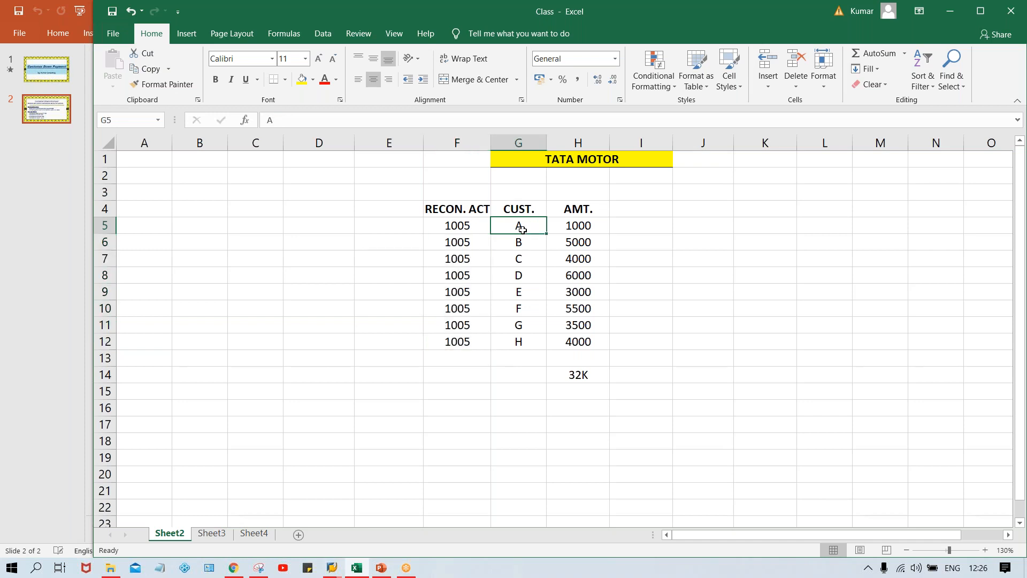
left_click(460, 226)
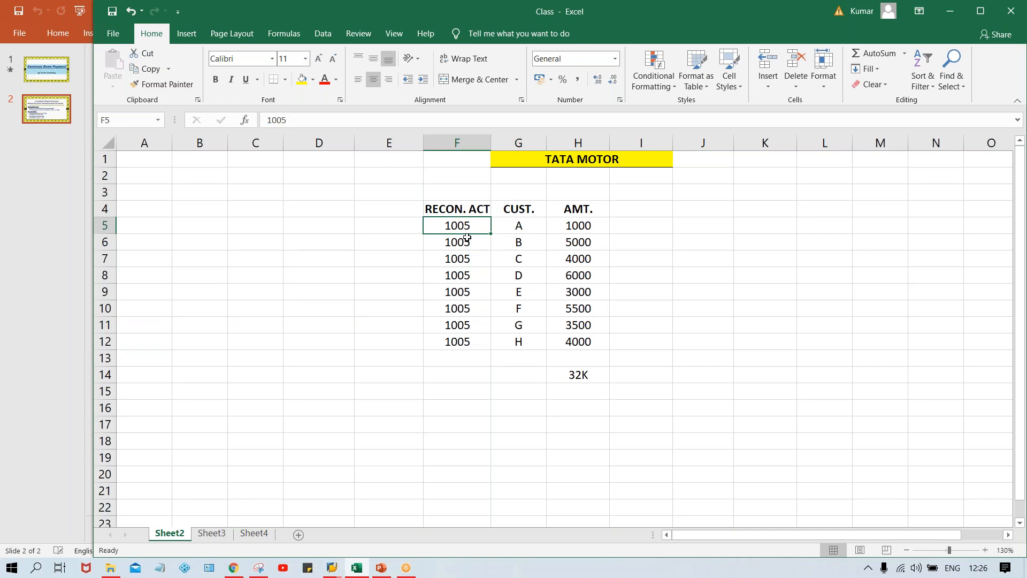
left_click(522, 242)
left_click(515, 259)
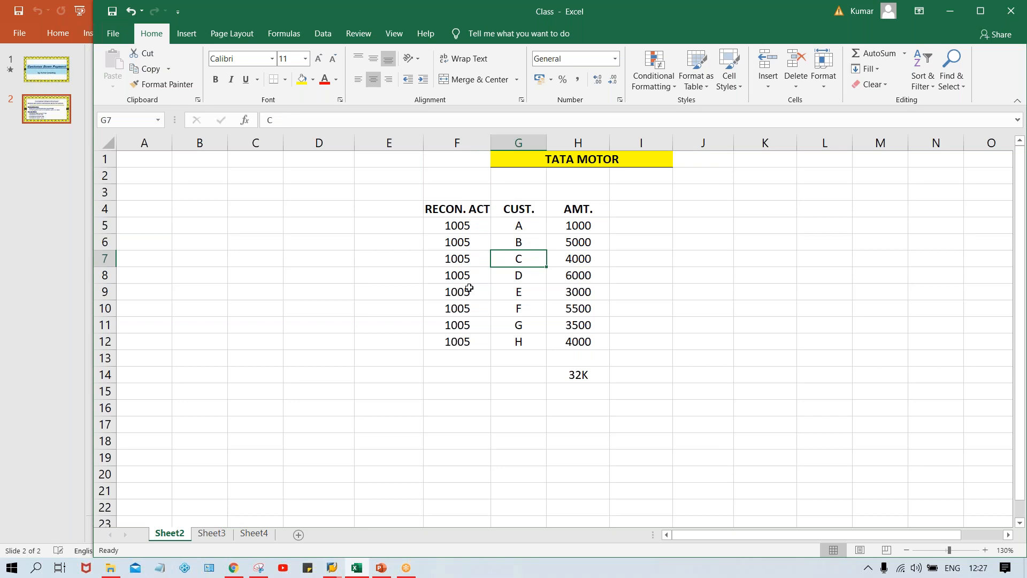
left_click_drag(452, 227, 448, 340)
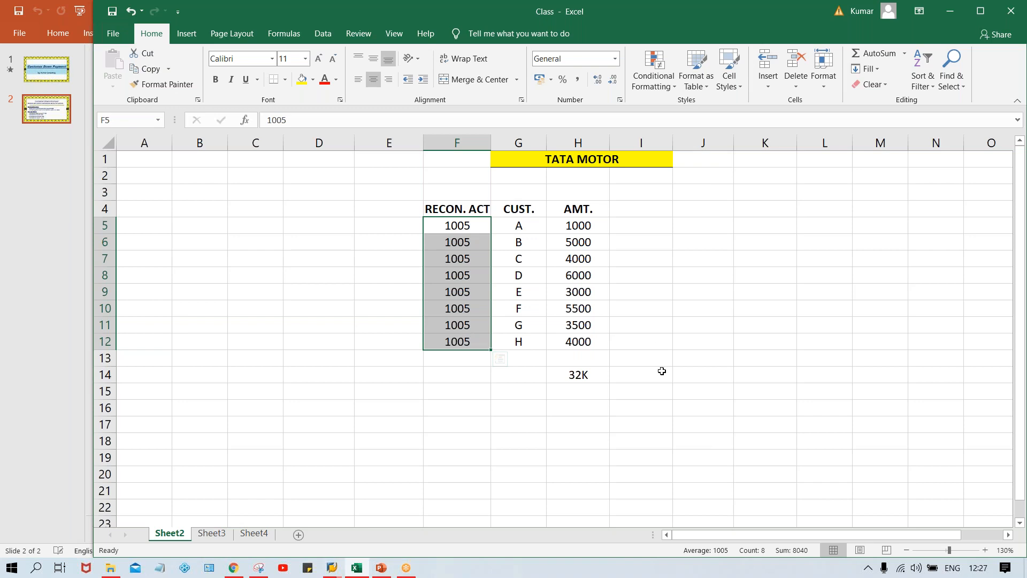
- Review the customers in column G against their amounts and the shared reconciliation account in column F
left_click(578, 232)
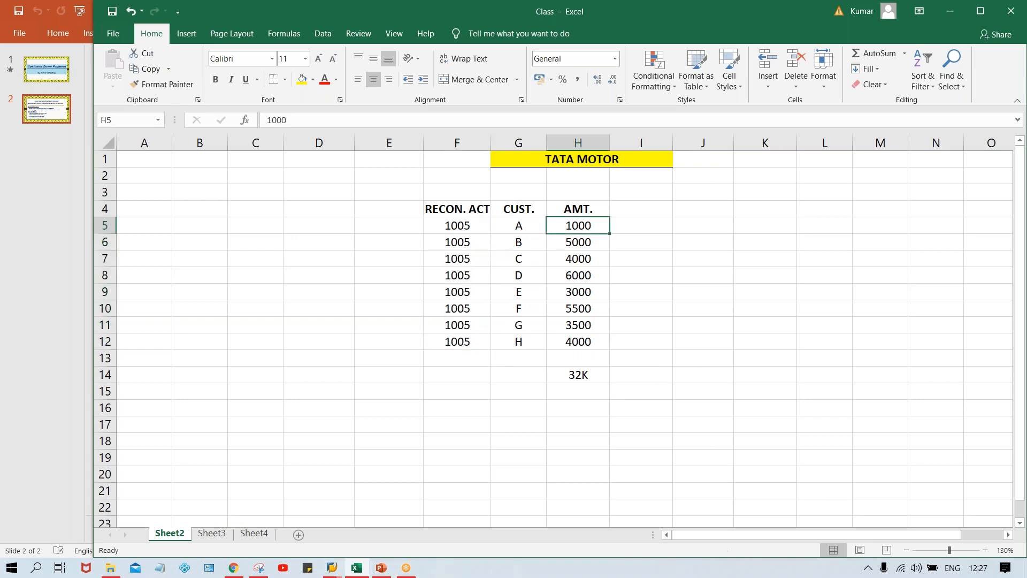
left_click(518, 237)
left_click(529, 224)
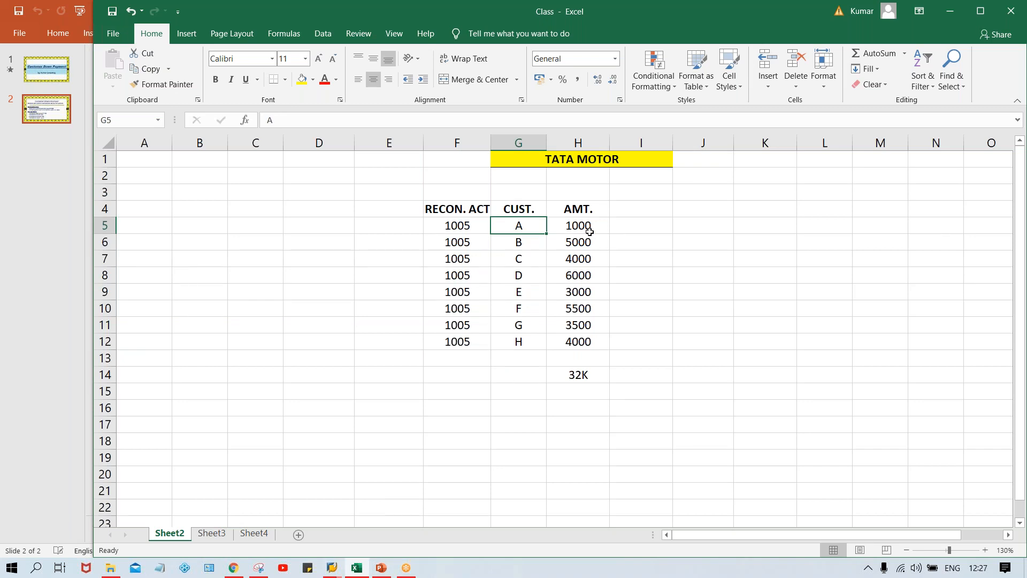
left_click(470, 222)
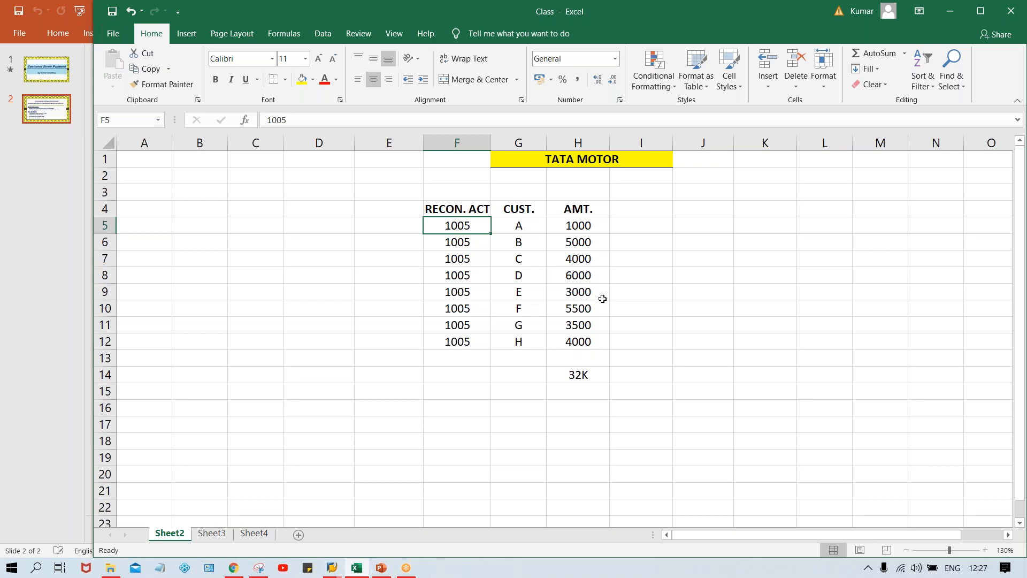
left_click(518, 244)
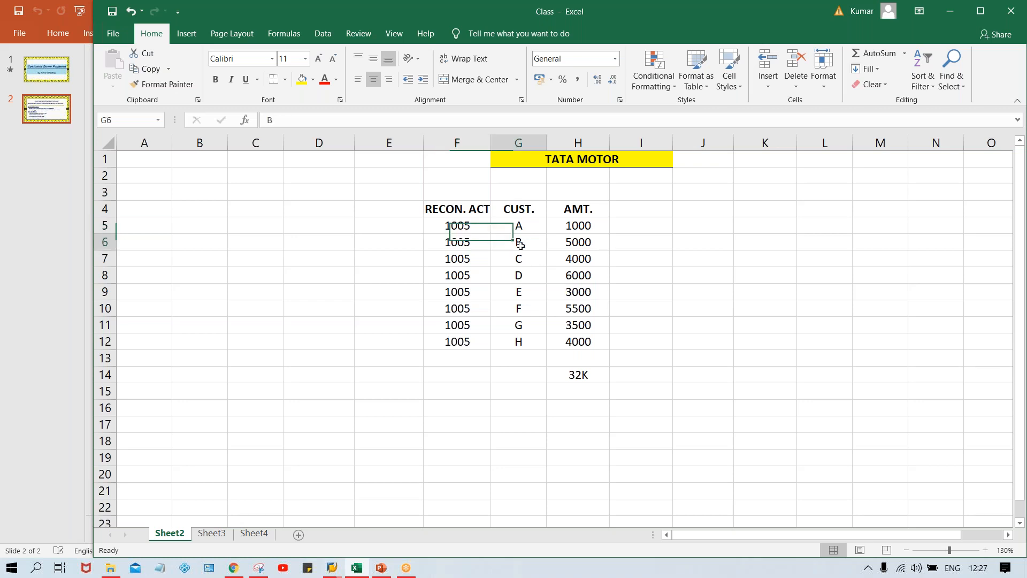
left_click(517, 259)
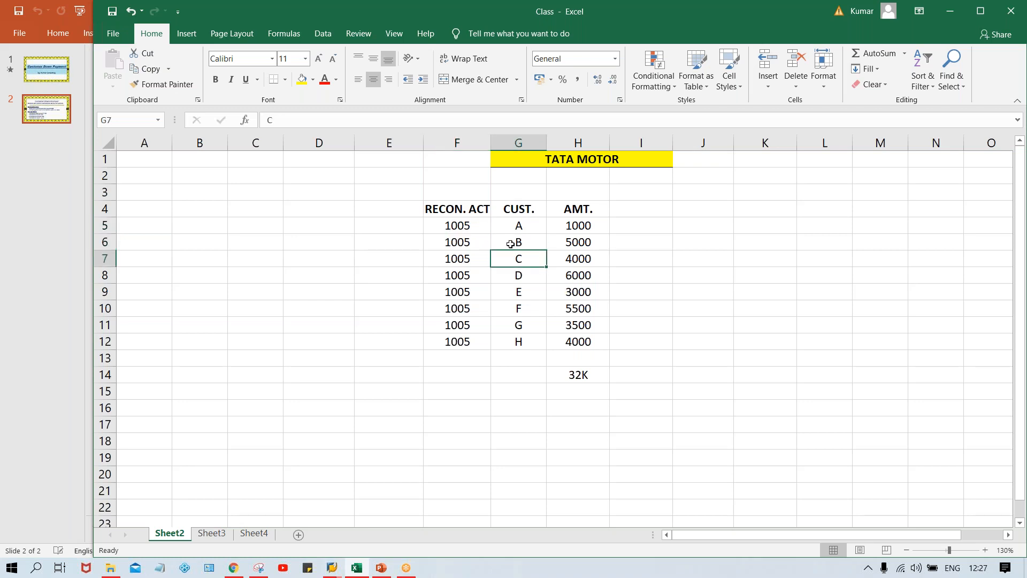
left_click(468, 256)
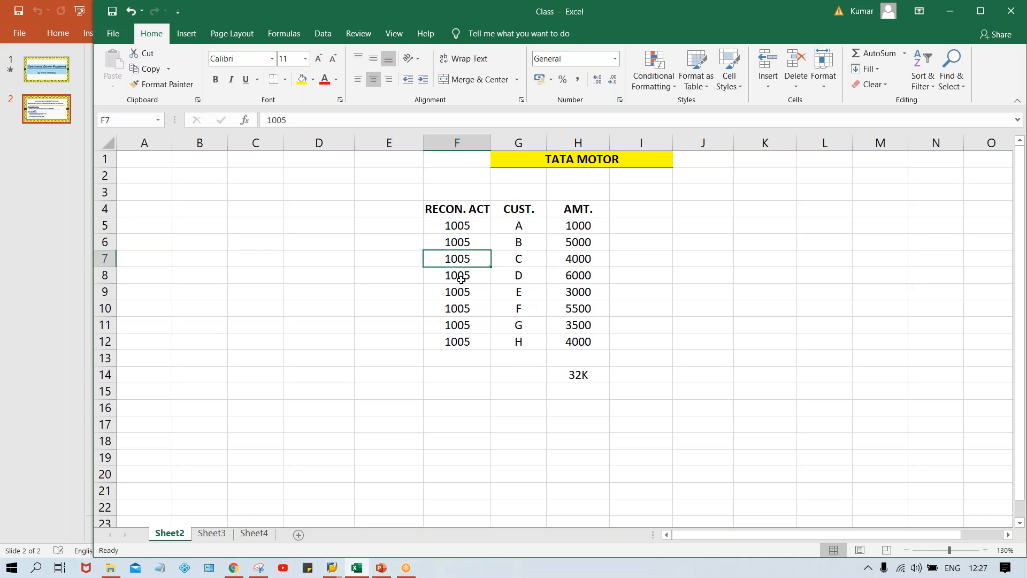
left_click(461, 278)
left_click(461, 292)
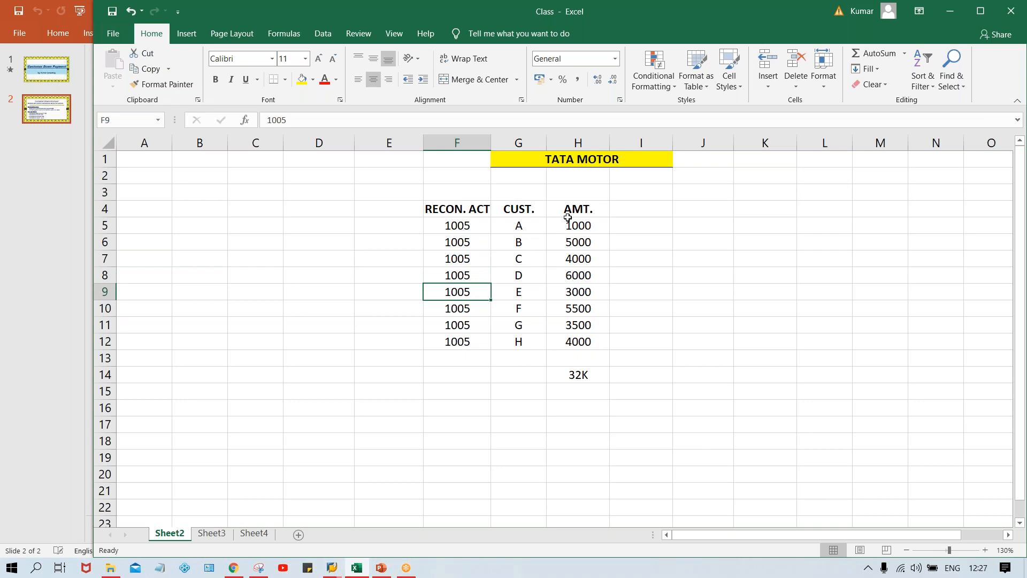
- Check the sum of the amounts in H5:H12 and enter 32K as the reconciliation account total in F14
left_click_drag(569, 221, 586, 340)
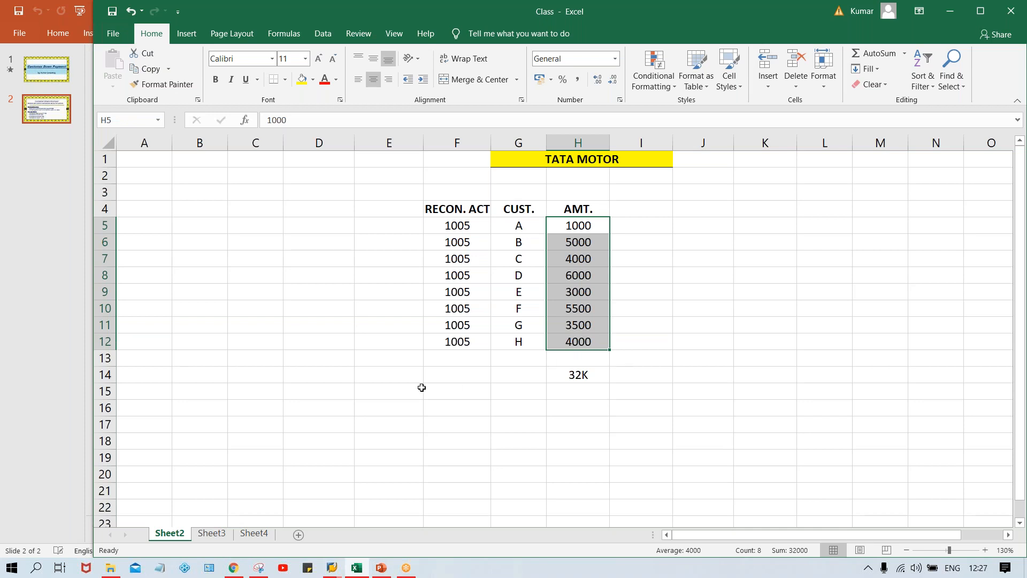
left_click(458, 369)
type("32K")
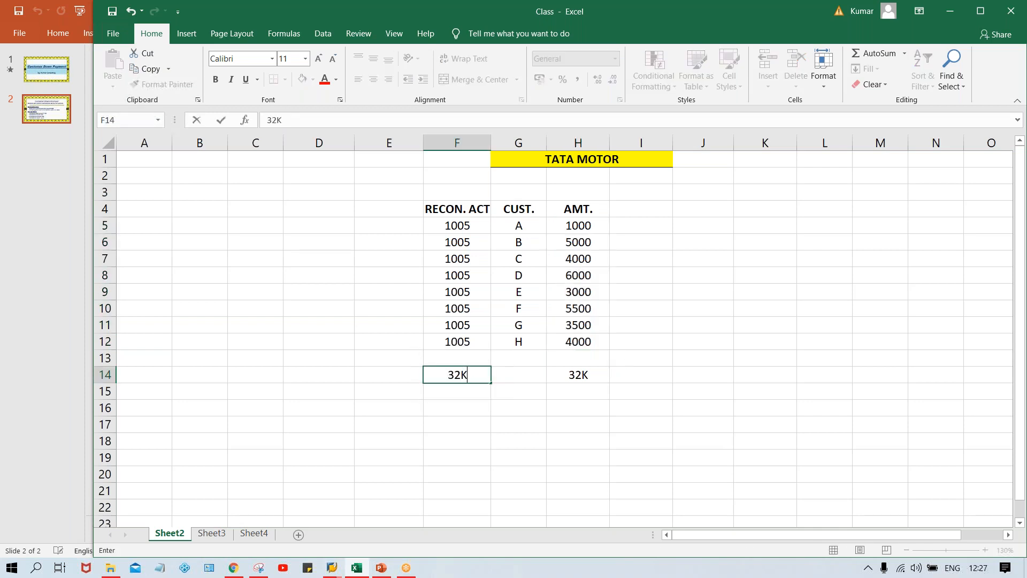
key("Return")
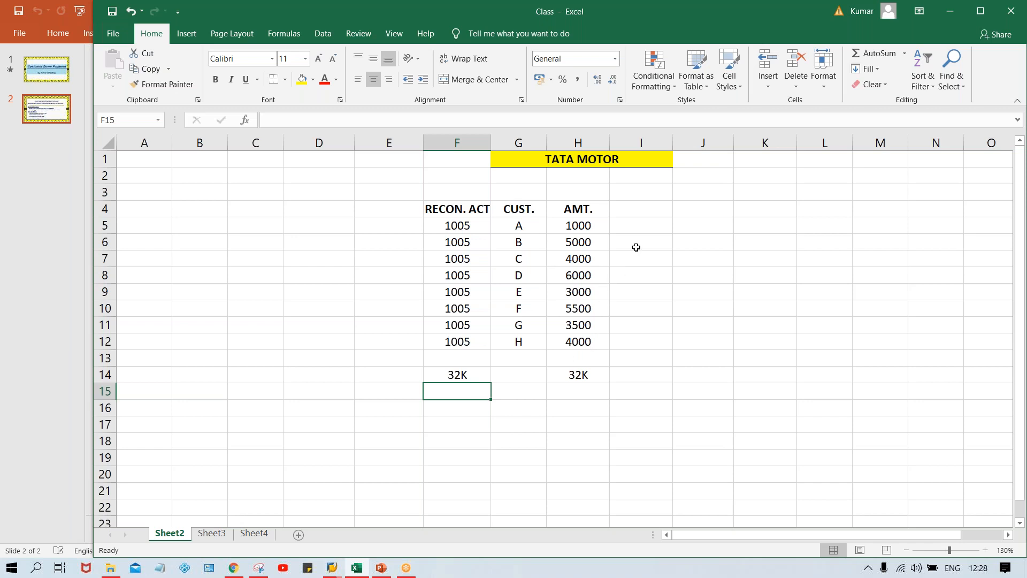
- Add the bold heading "DP" in I4 and apply a bottom border to the header row F4:I4
left_click(640, 209)
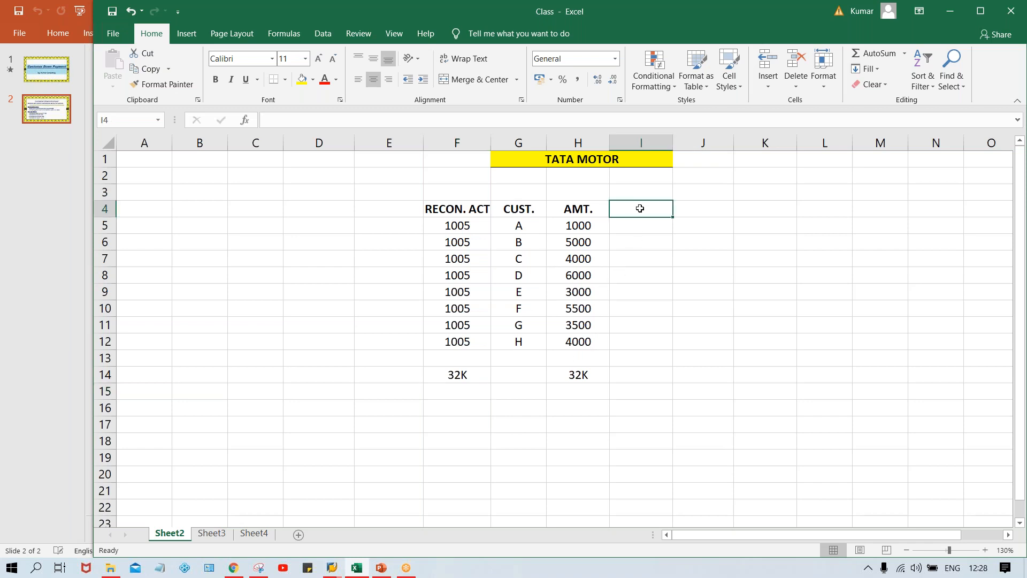
type("DP")
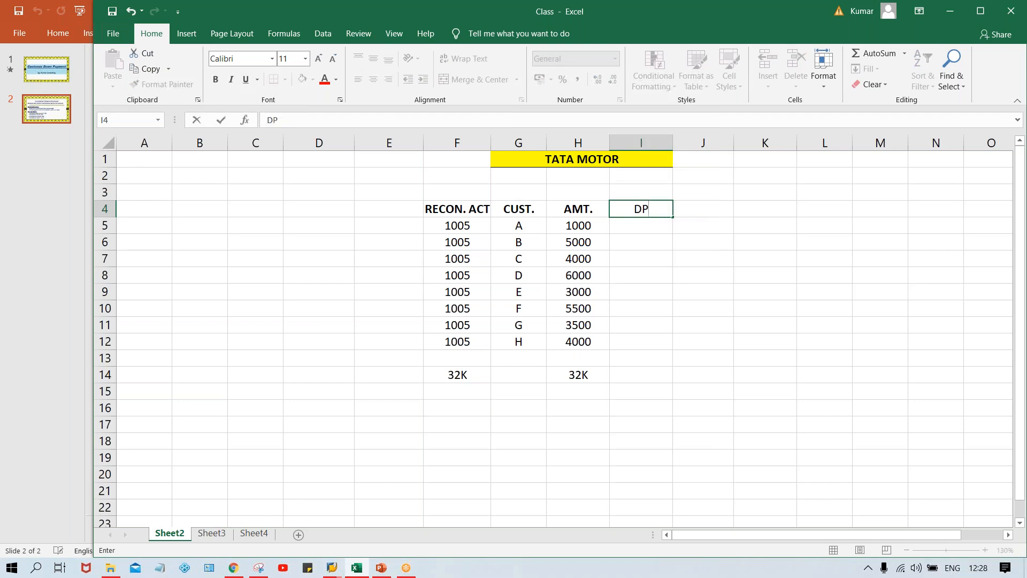
key("Return")
key("ctrl+b")
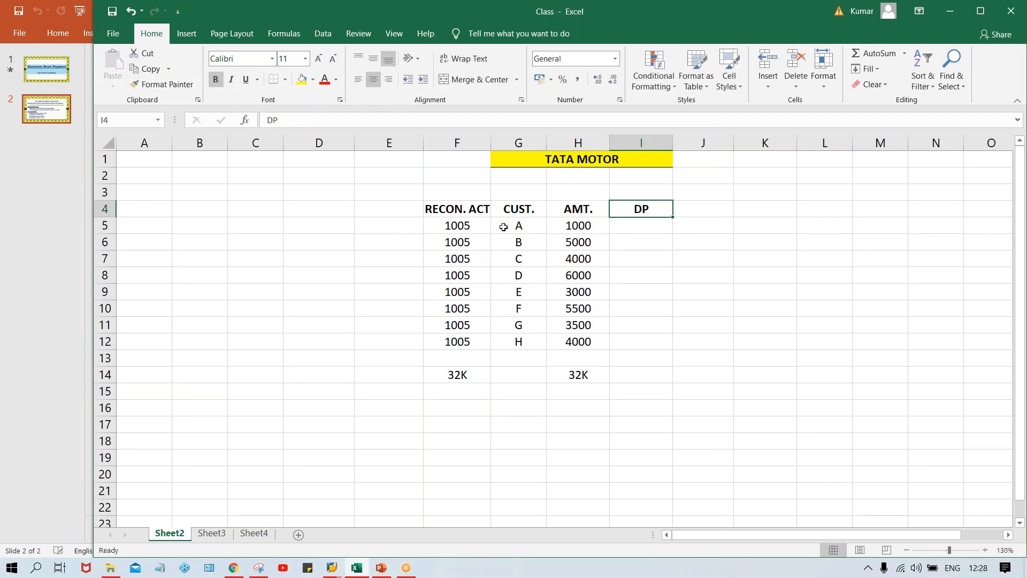
left_click_drag(456, 209, 640, 209)
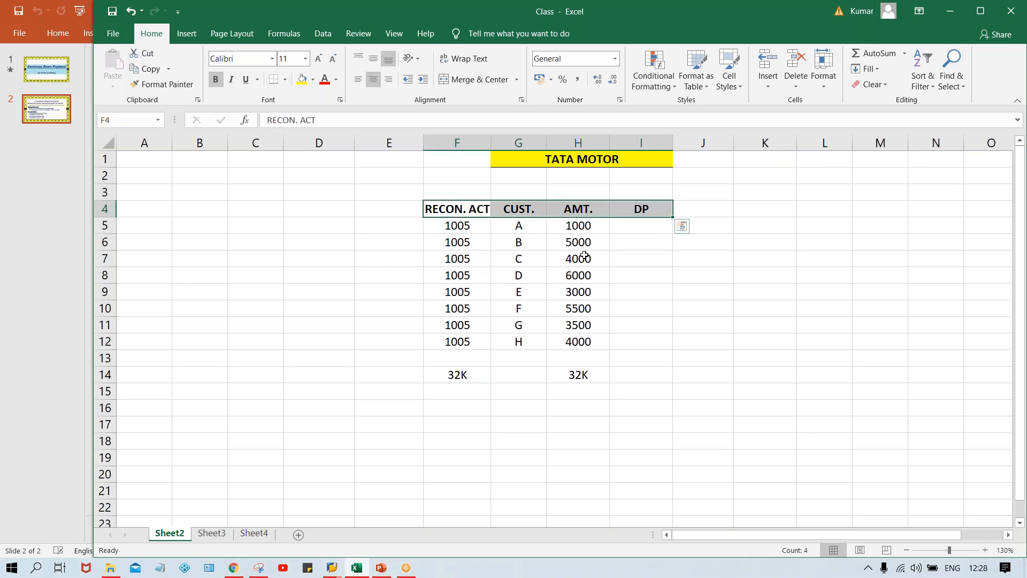
- Enter the DP amounts 2000 in I6, 2500 in I8, 1500 in I9, 2000 in I10 and 1000 in I12
left_click(628, 243)
type("2000")
key("Return")
key("Return")
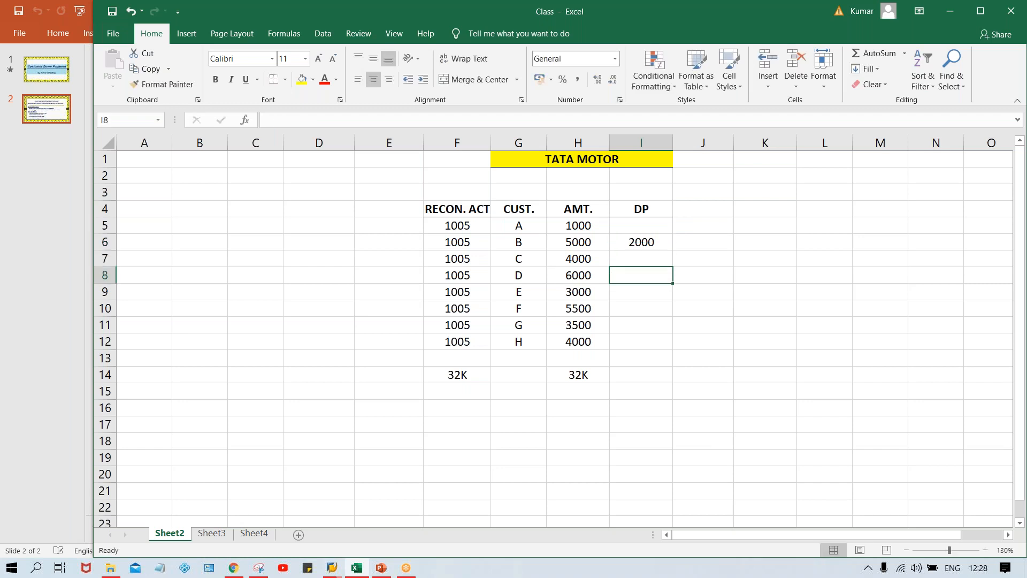
type("2500")
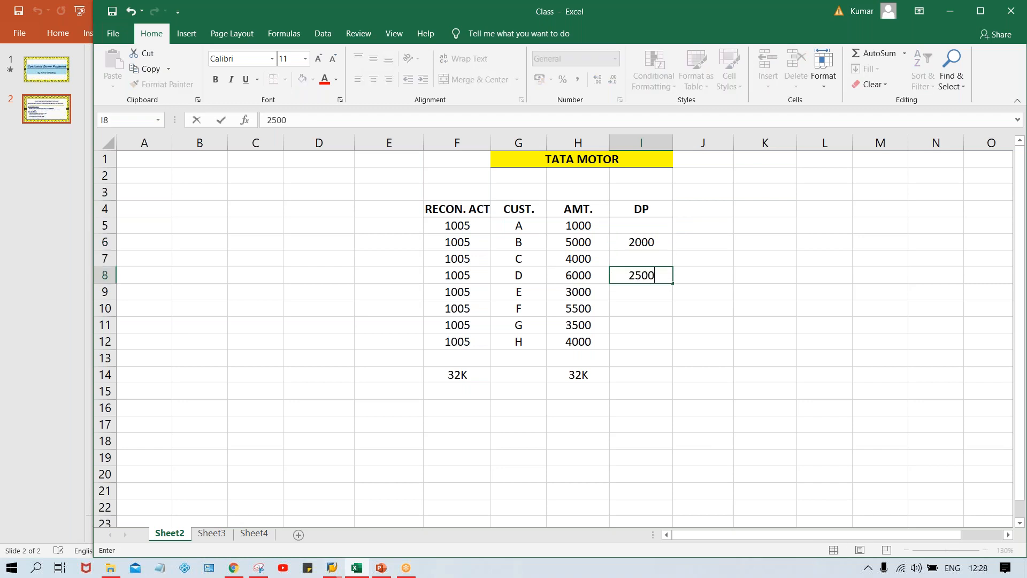
key("Return")
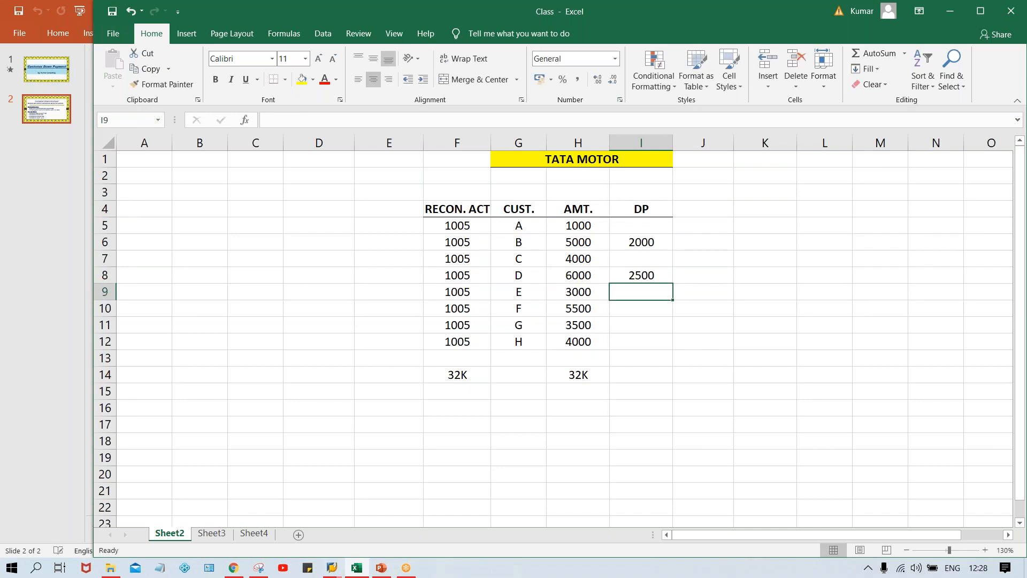
type("1500")
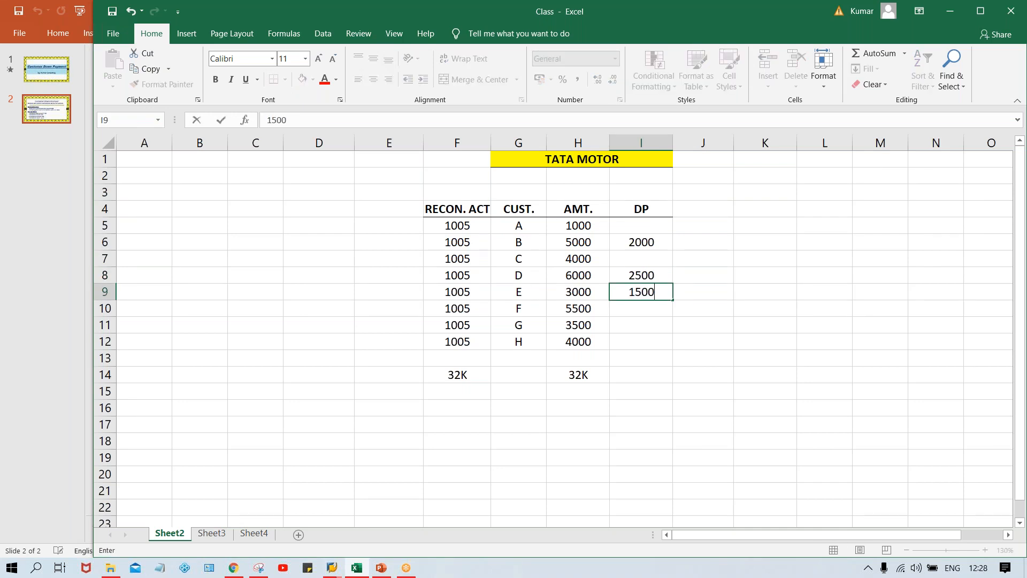
key("Return")
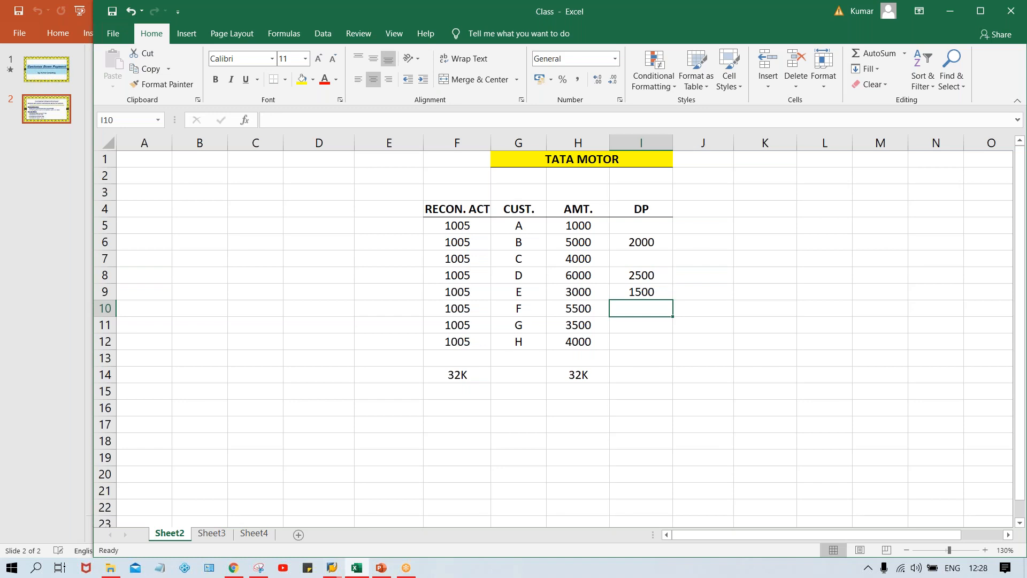
type("2000")
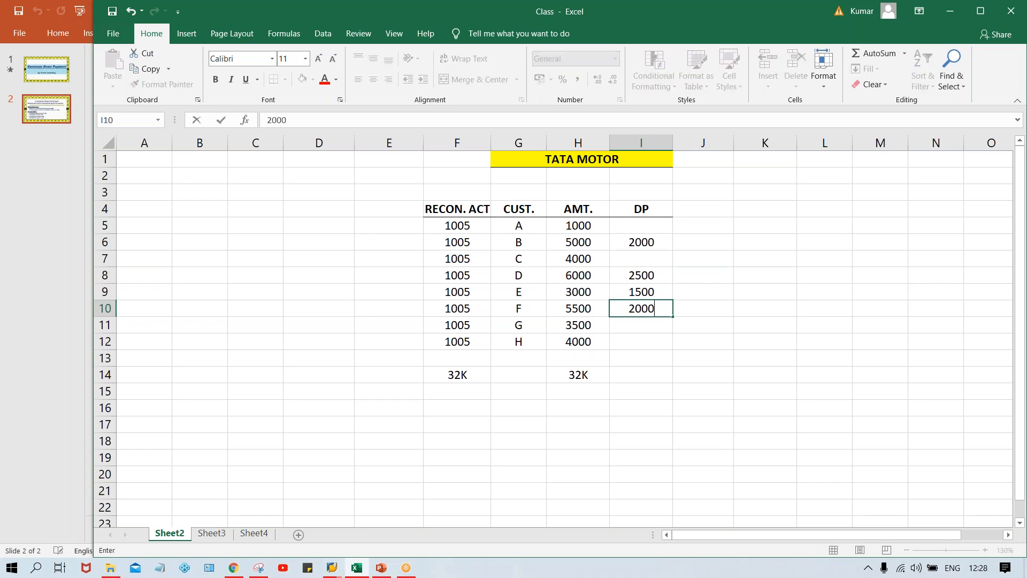
key("Return")
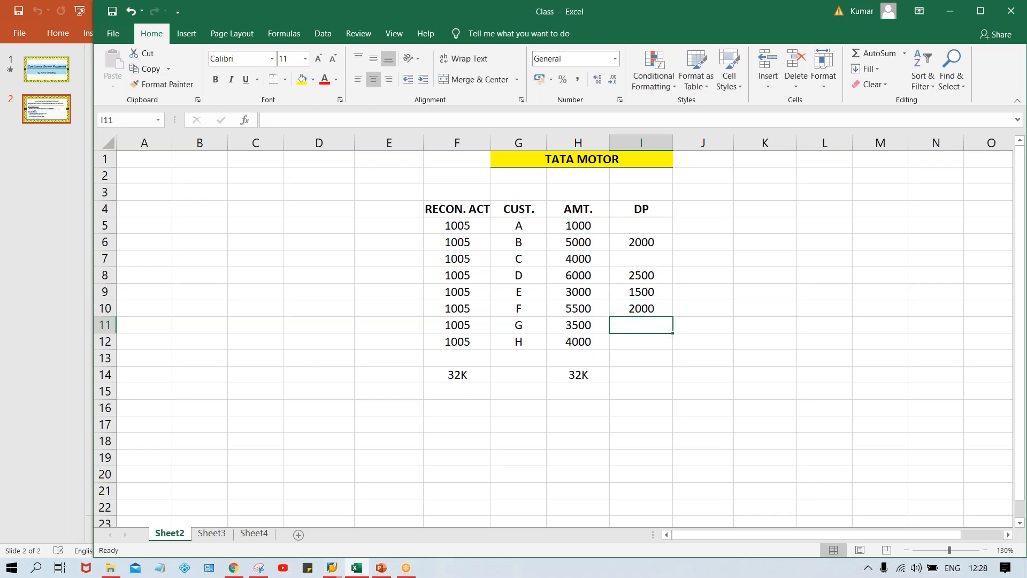
key("Down")
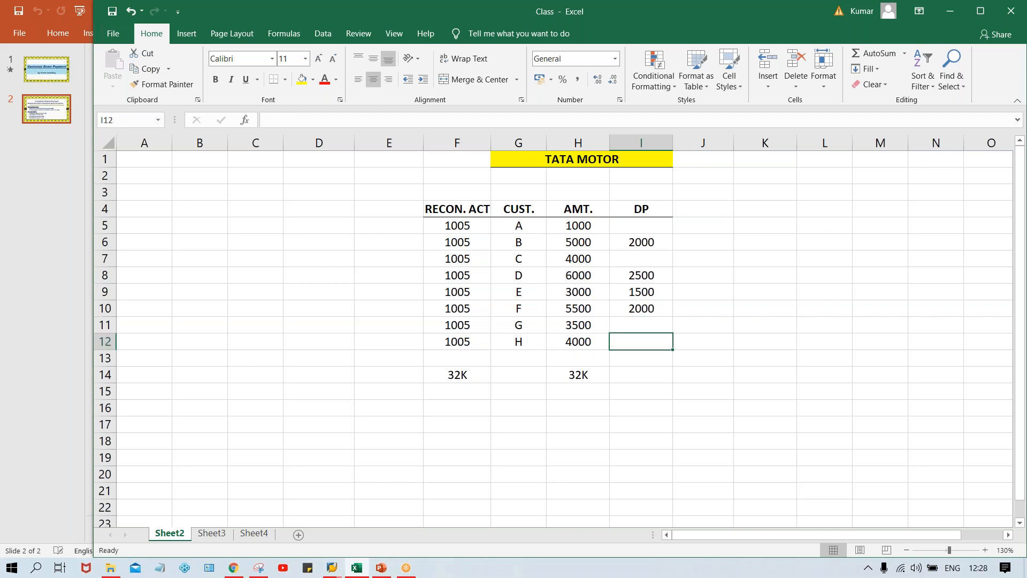
type("1000")
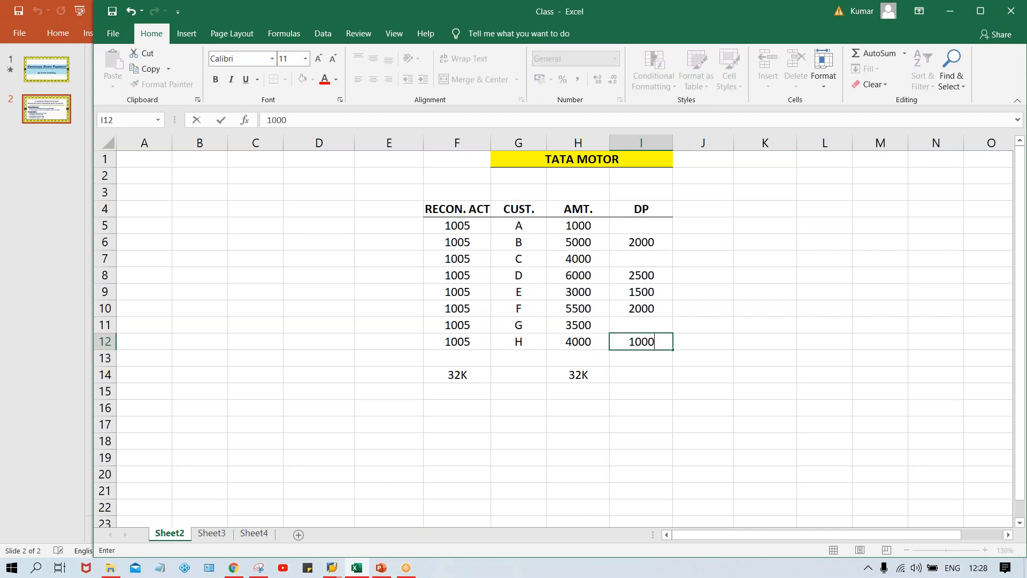
key("Return")
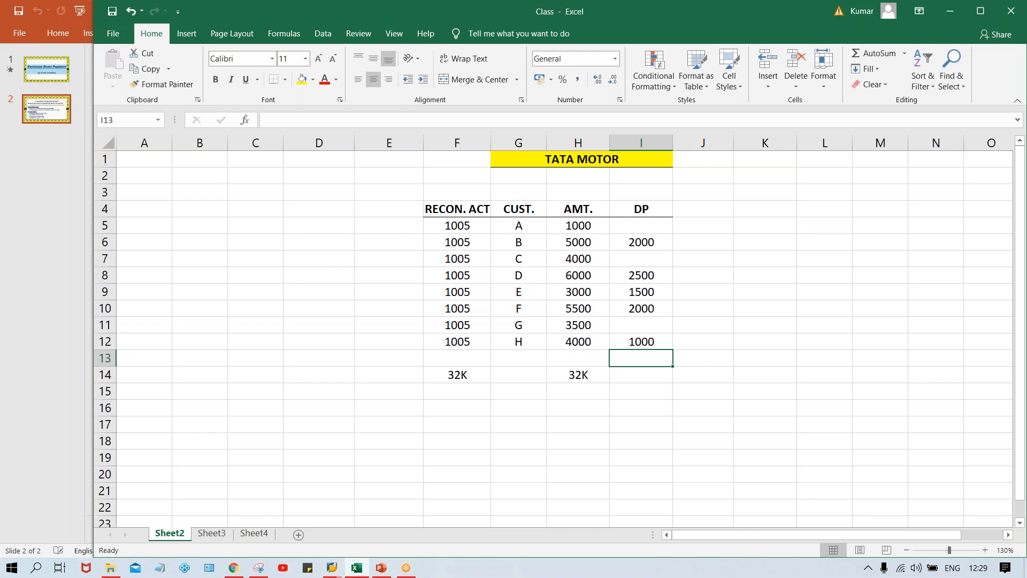
- Review the individual DP amounts and check the sum of I5:I12
left_click(726, 210)
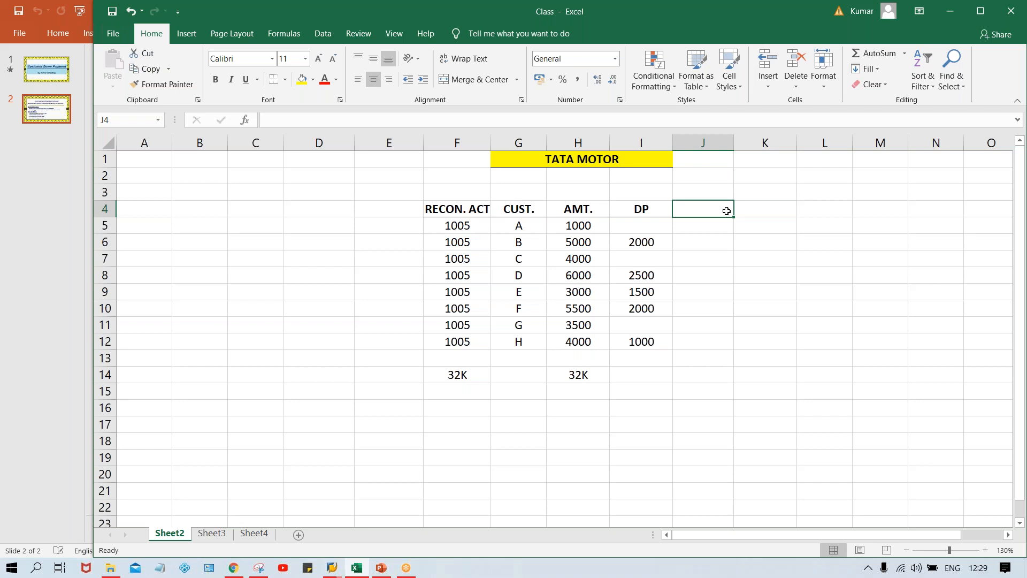
left_click(703, 173)
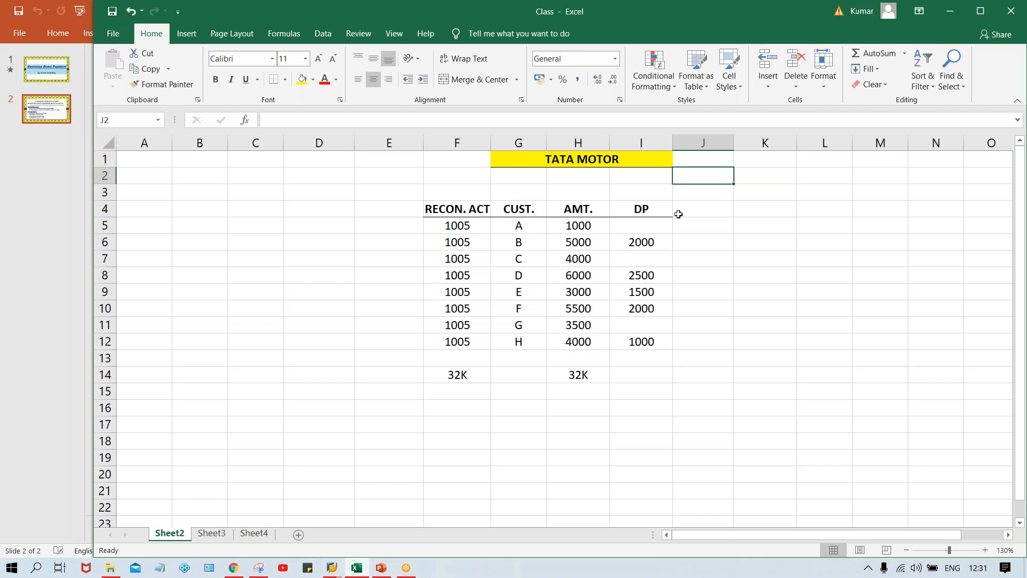
left_click(646, 280)
left_click(656, 309)
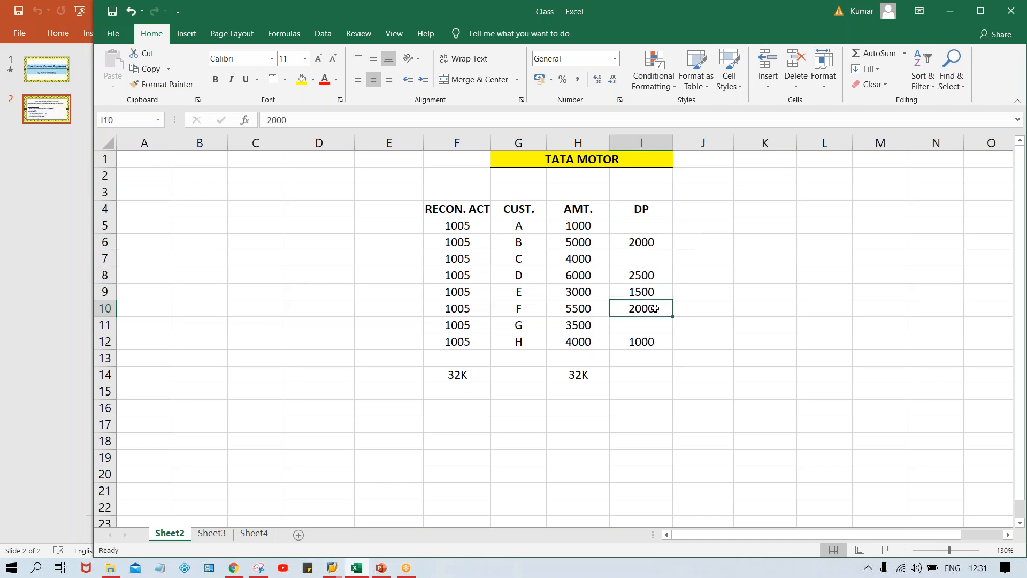
left_click(651, 227)
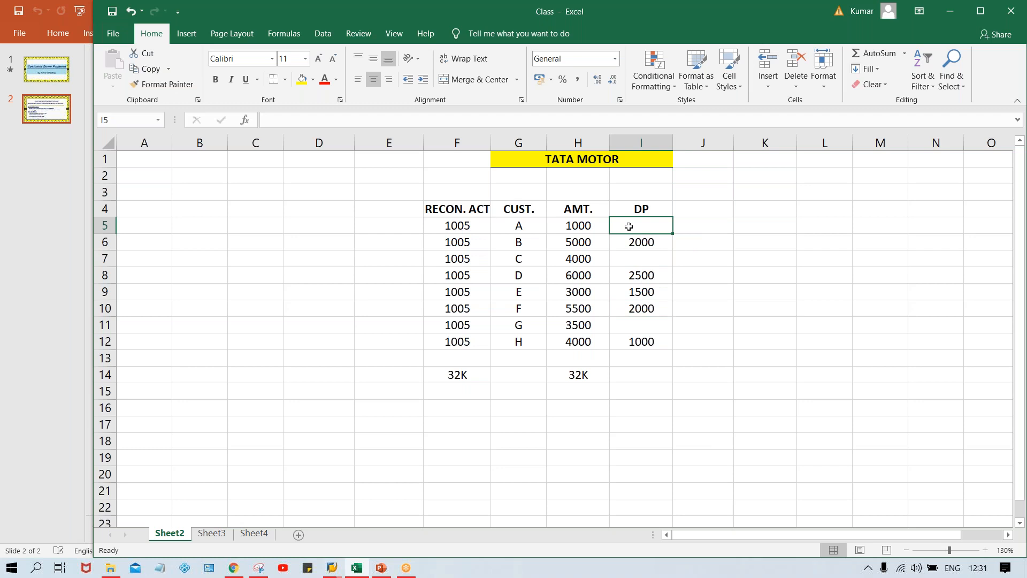
left_click_drag(648, 221, 653, 355)
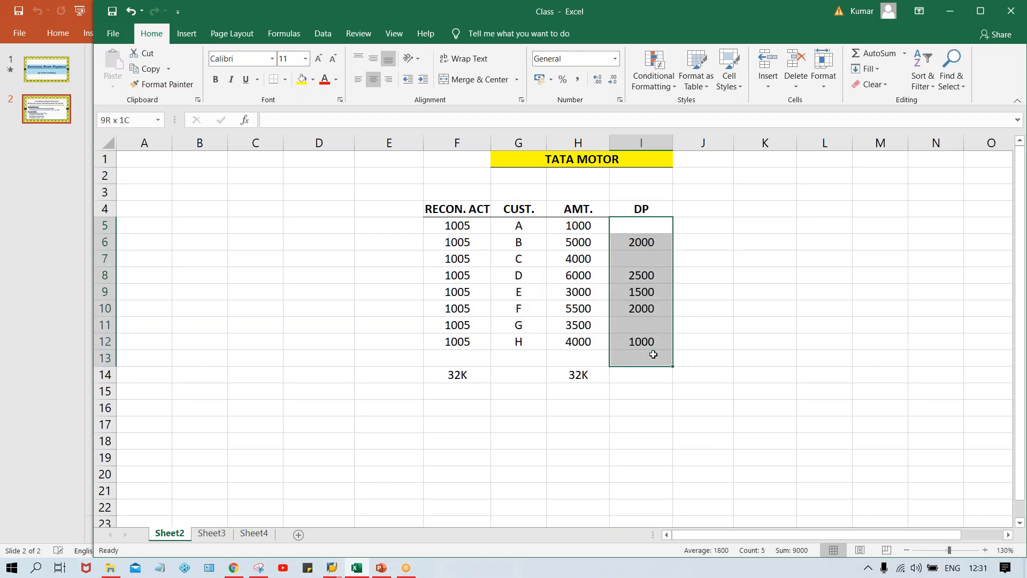
left_click_drag(653, 354, 652, 341)
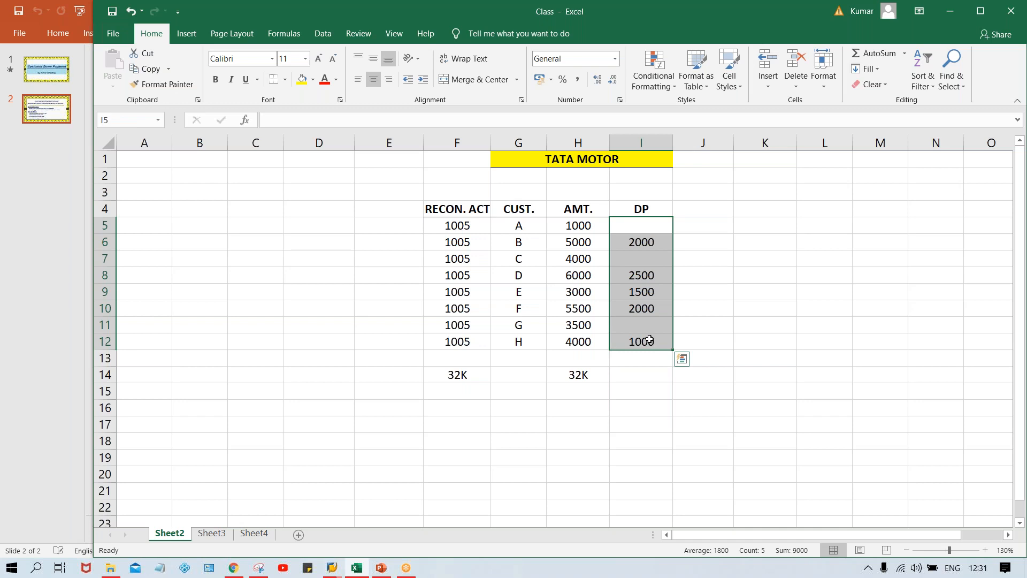
- Add the bold heading "DP RECON." in E4 and enter 2005 below it in E5
left_click(380, 206)
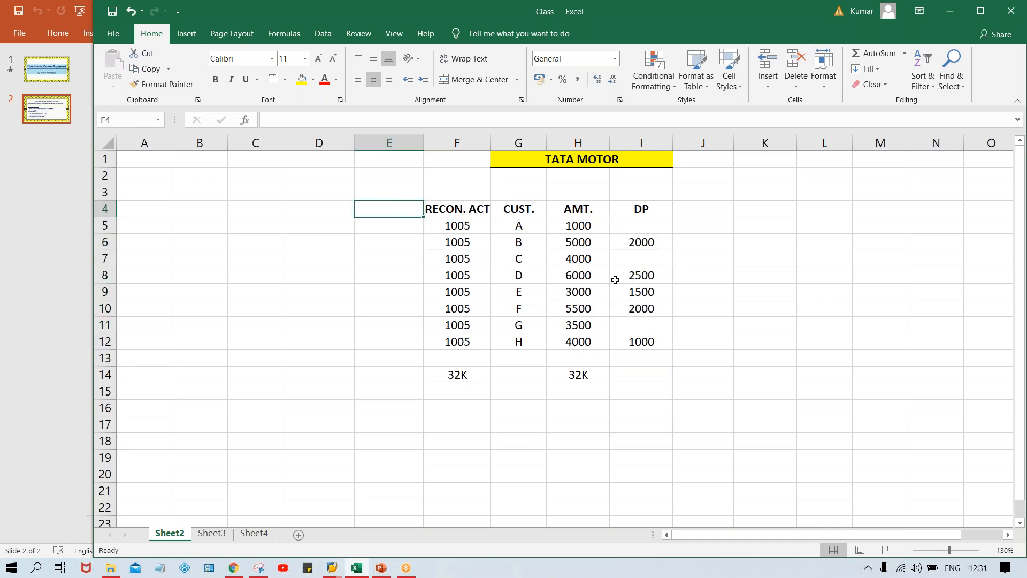
type("DP REC")
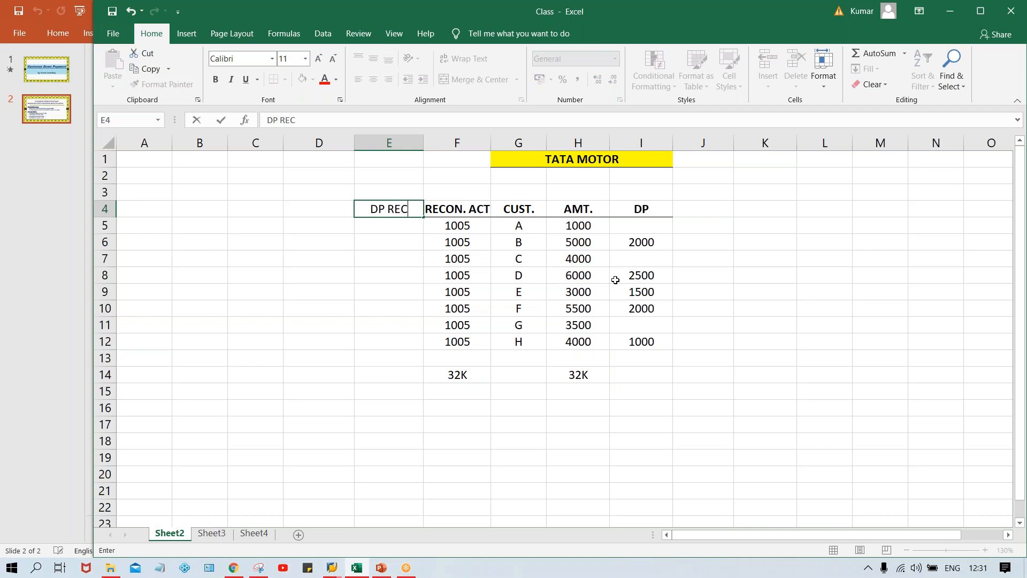
type("ON.")
key("Return")
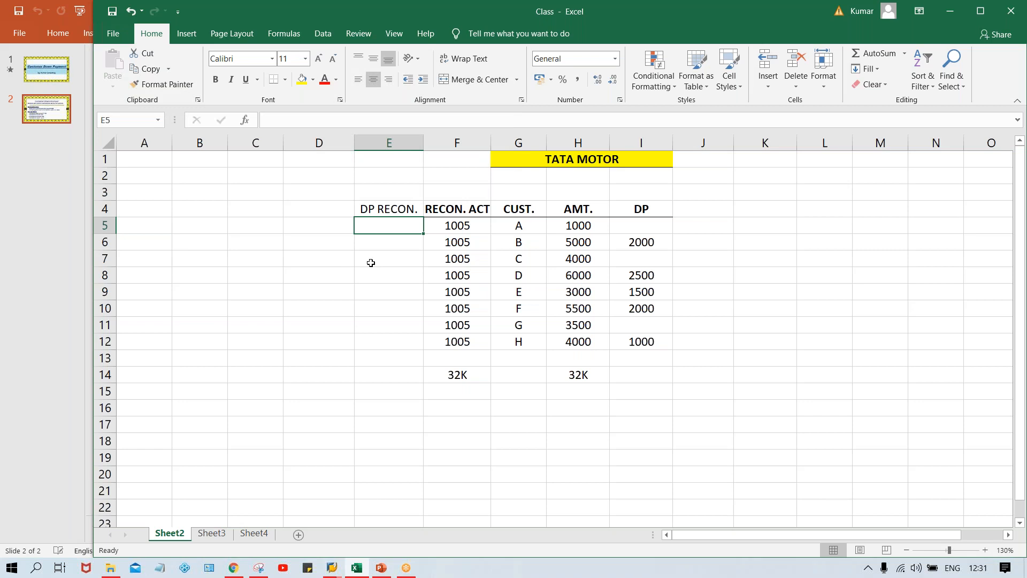
type("2005")
key("Return")
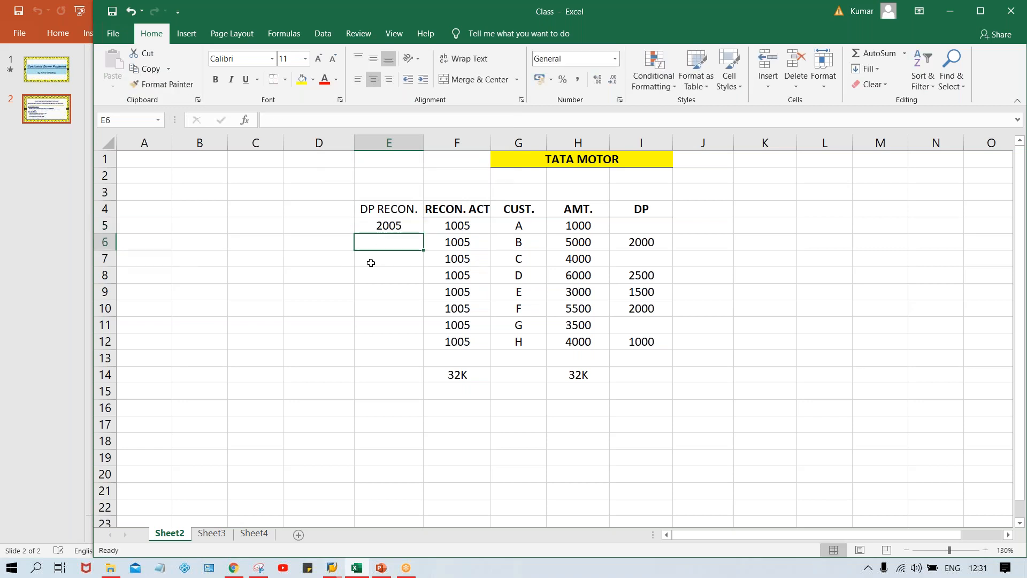
left_click(397, 207)
key("ctrl+b")
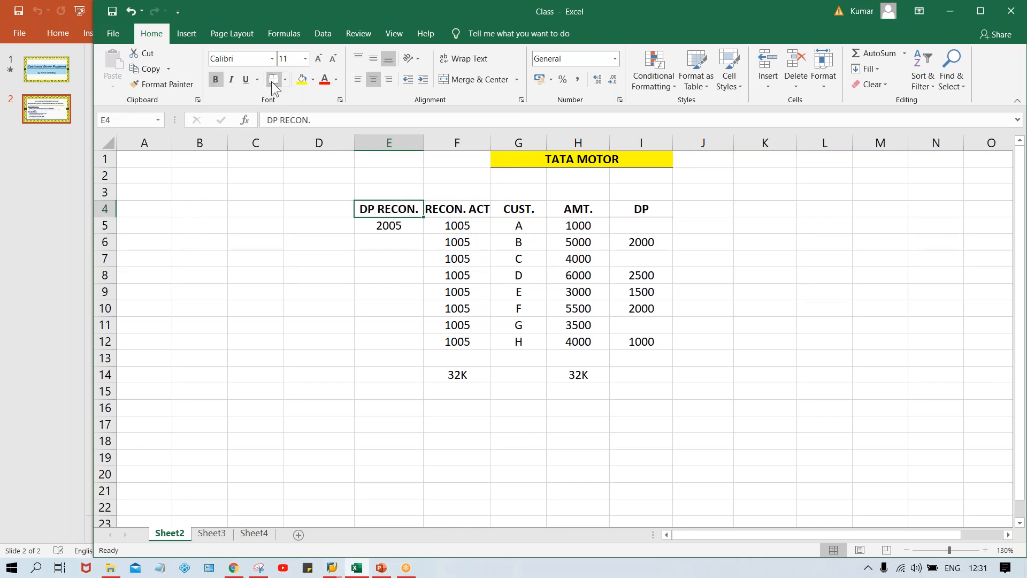
- Fill the DP reconciliation account 2005 down through E5:E12
left_click_drag(378, 225, 381, 339)
key("ctrl+d")
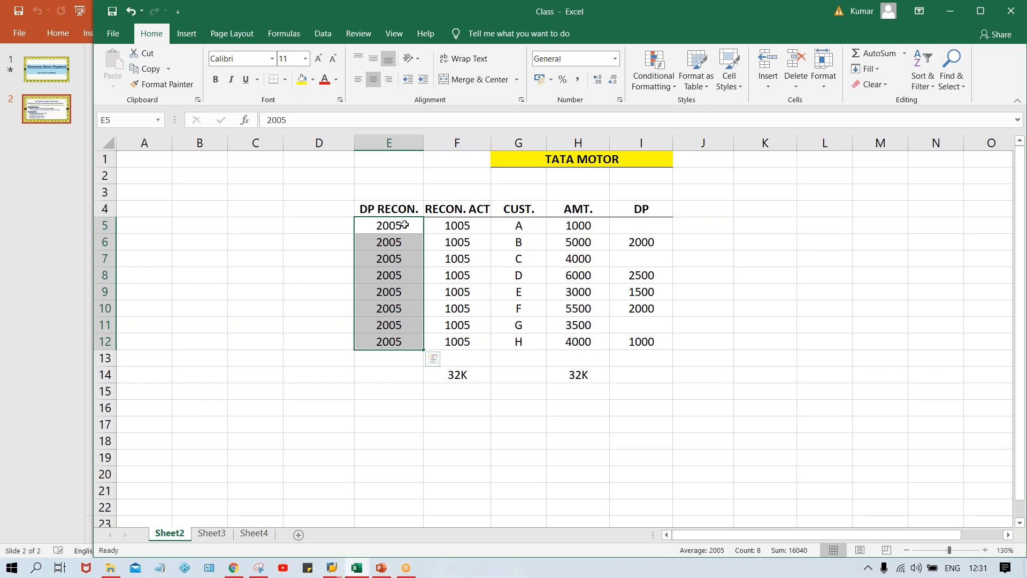
- Review how the RECON. ACT and DP RECON. accounts relate to the customer amounts and the DP amounts
left_click(440, 225)
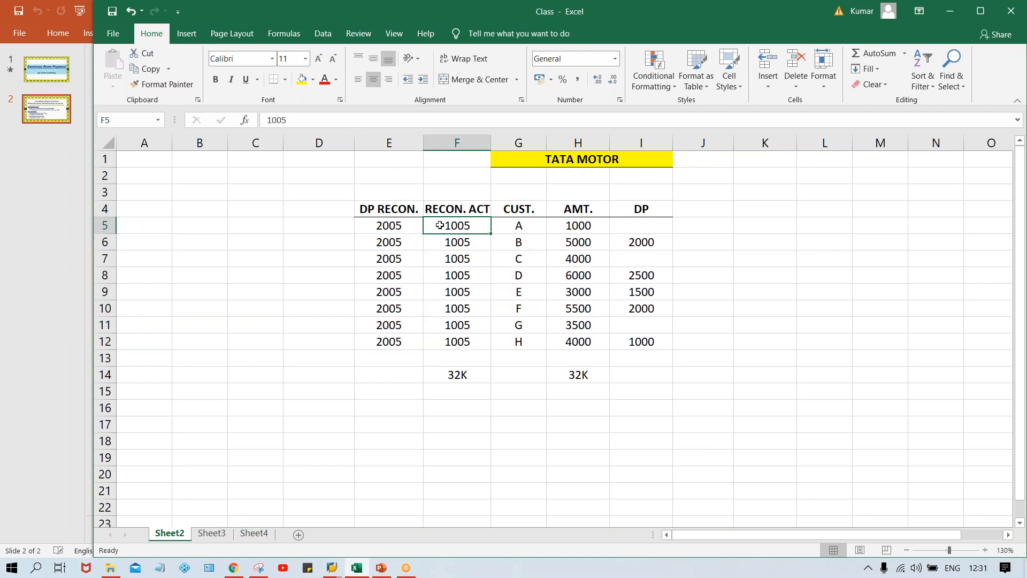
left_click(591, 227)
left_click(462, 223)
left_click_drag(468, 227, 532, 257)
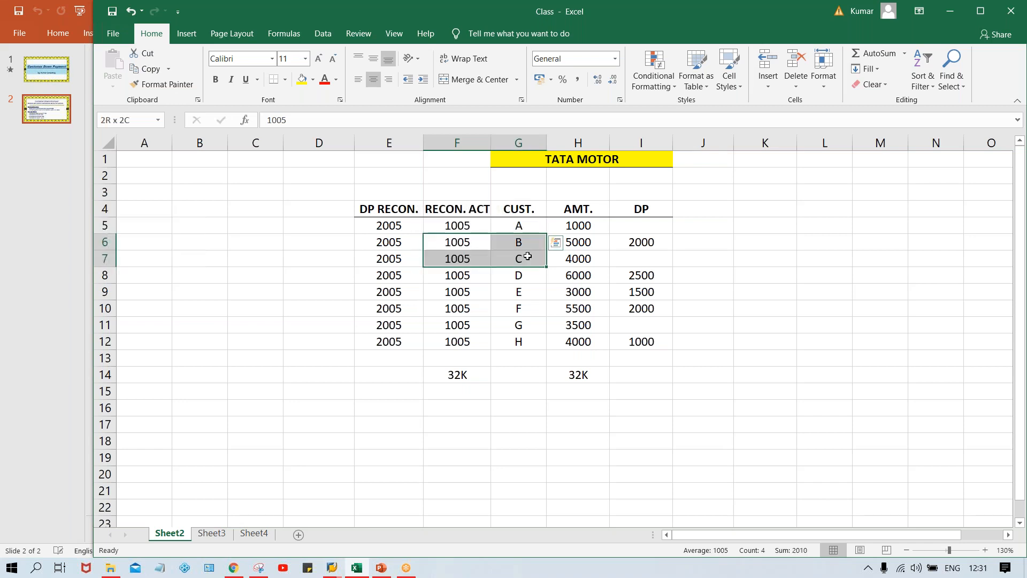
left_click(386, 230)
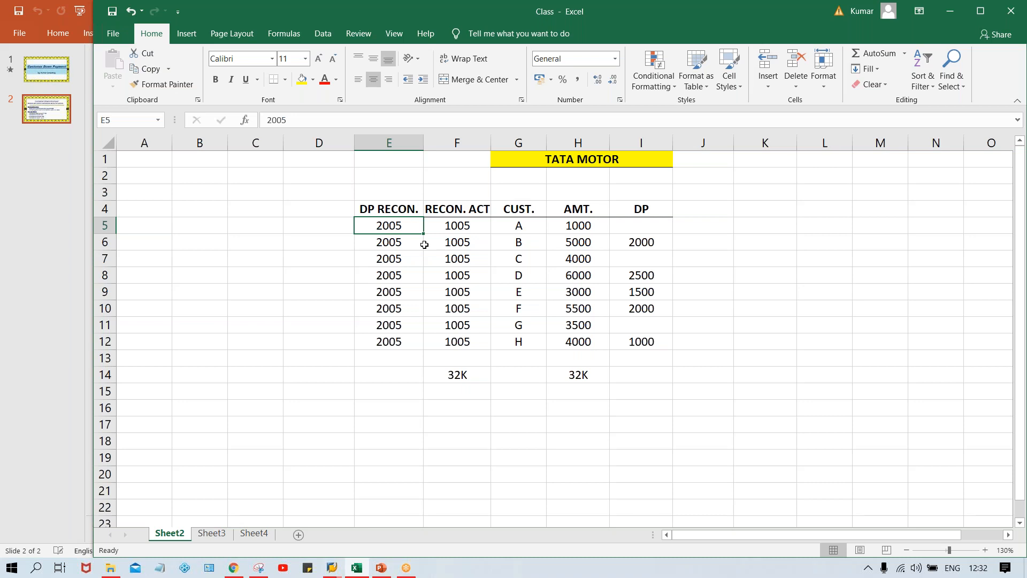
key("Right")
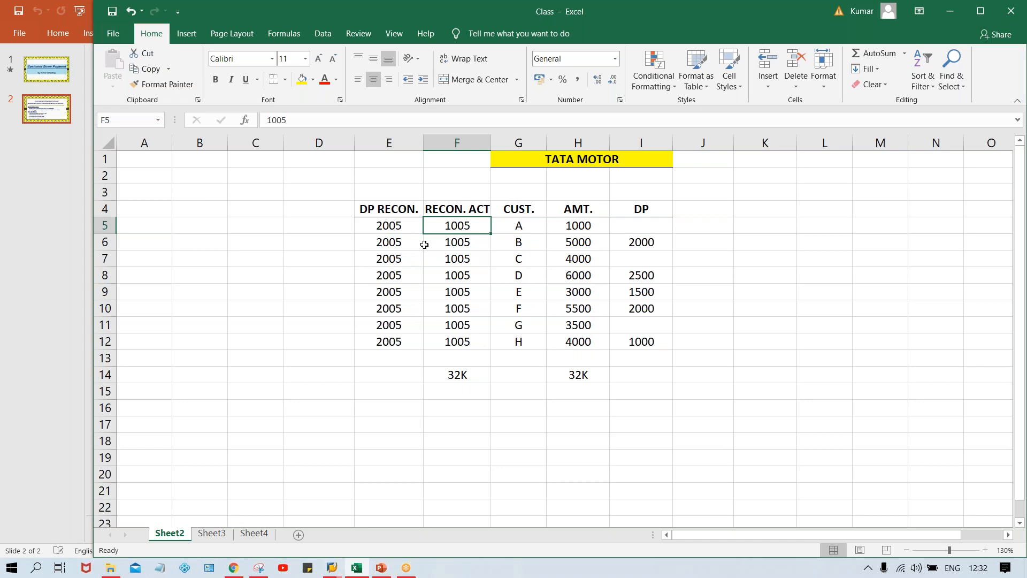
left_click_drag(623, 230, 620, 346)
left_click_drag(577, 242, 576, 325)
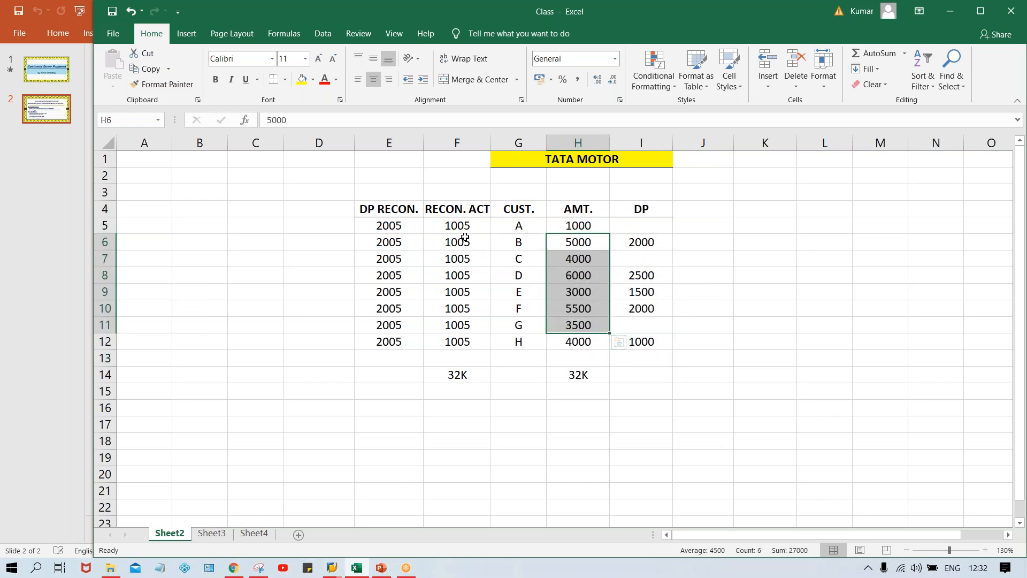
left_click_drag(462, 229, 462, 343)
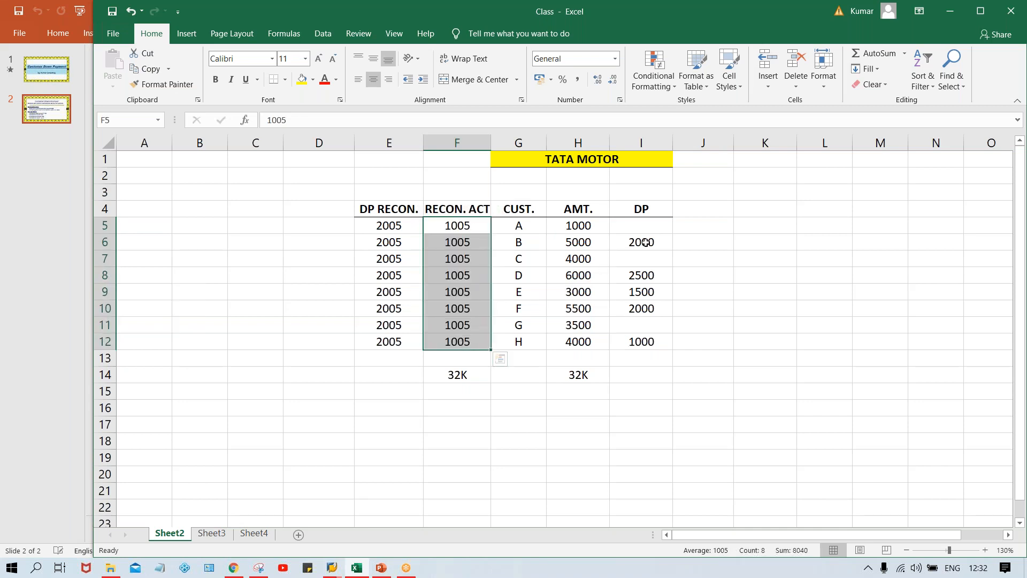
left_click_drag(621, 238, 631, 357)
left_click_drag(395, 238, 394, 343)
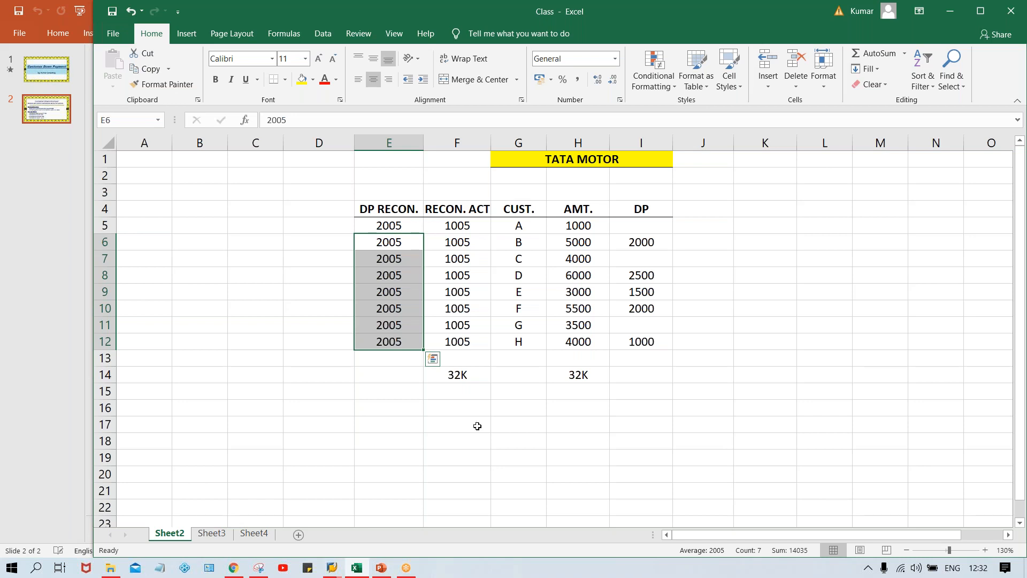
- Check the sum of the DP amounts and enter the total 9K in both I14 and E14
left_click_drag(655, 231, 648, 362)
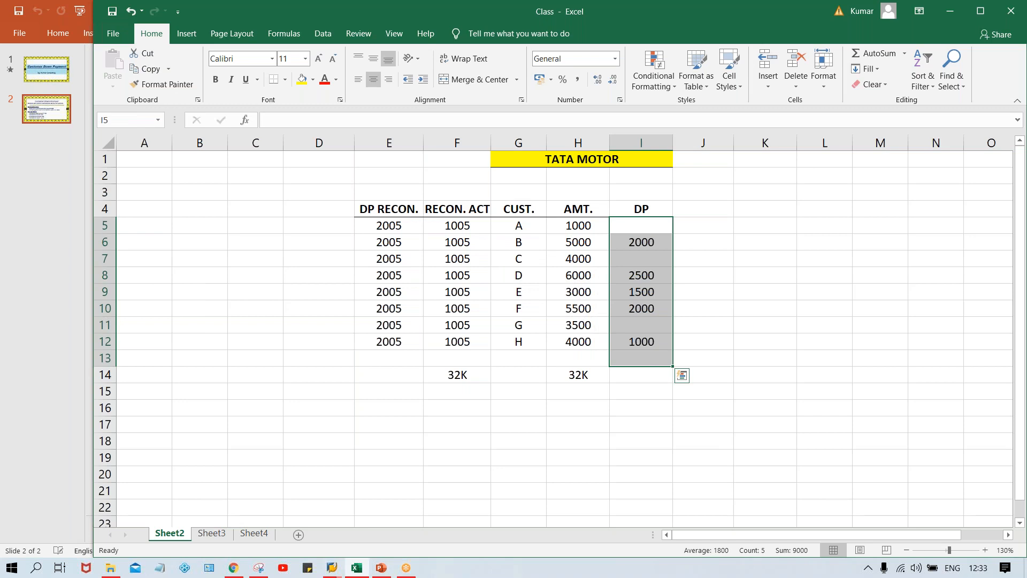
left_click(654, 375)
type("9")
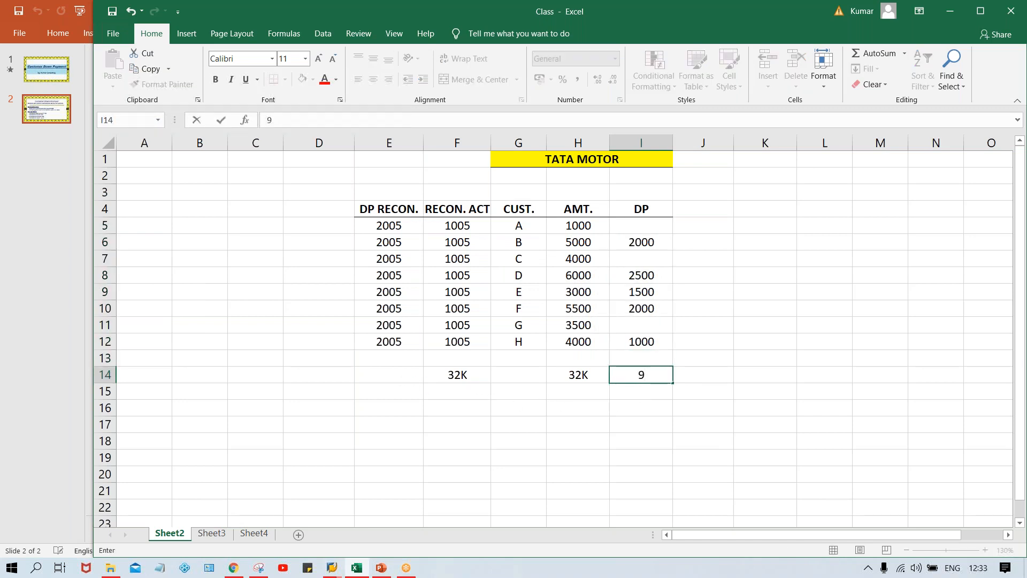
key("Return")
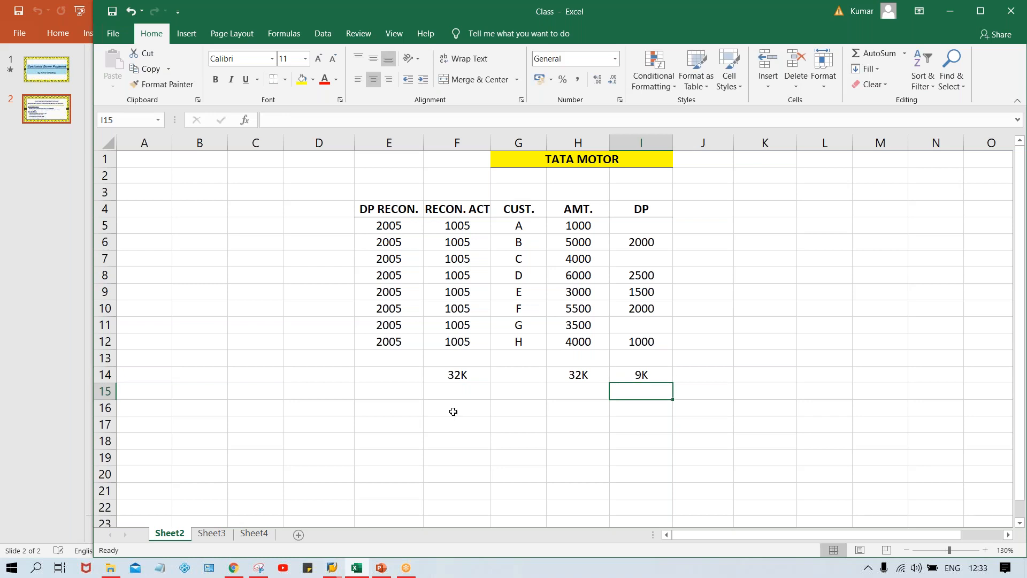
left_click(393, 375)
type("9K")
key("Return")
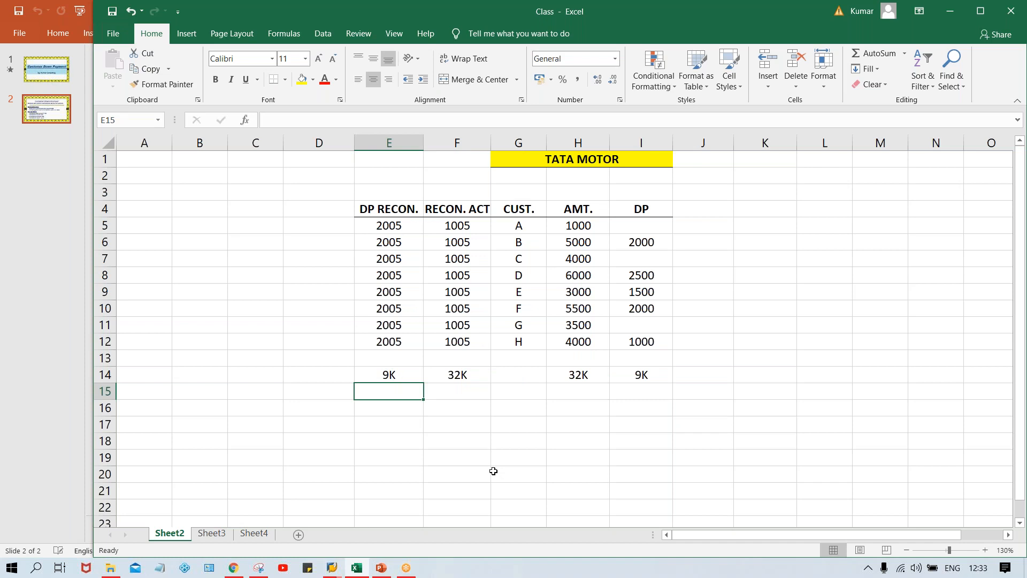
- Compare the reconciliation totals in E14 and F14 and review the individual customer rows
left_click(383, 373)
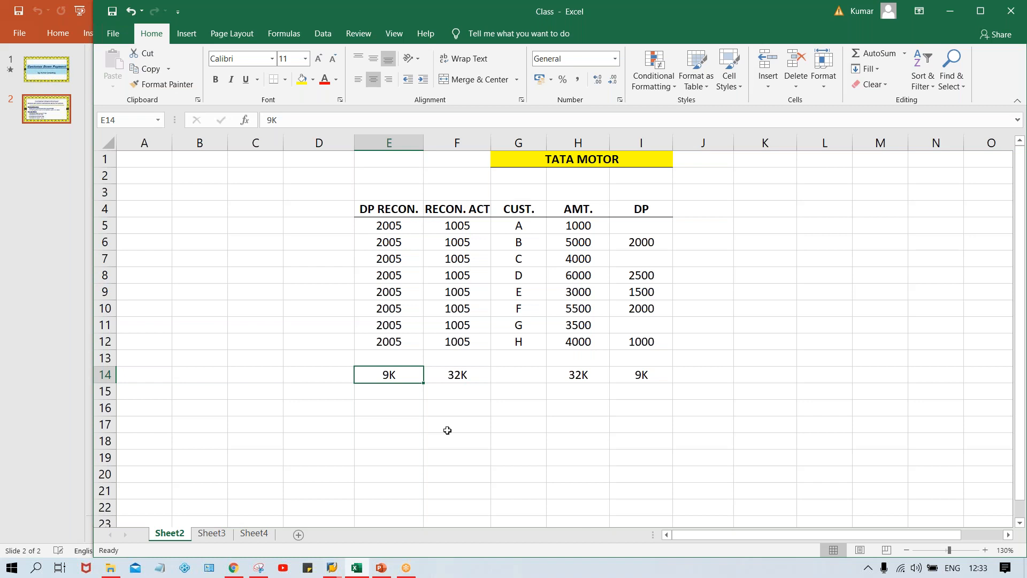
left_click(463, 378)
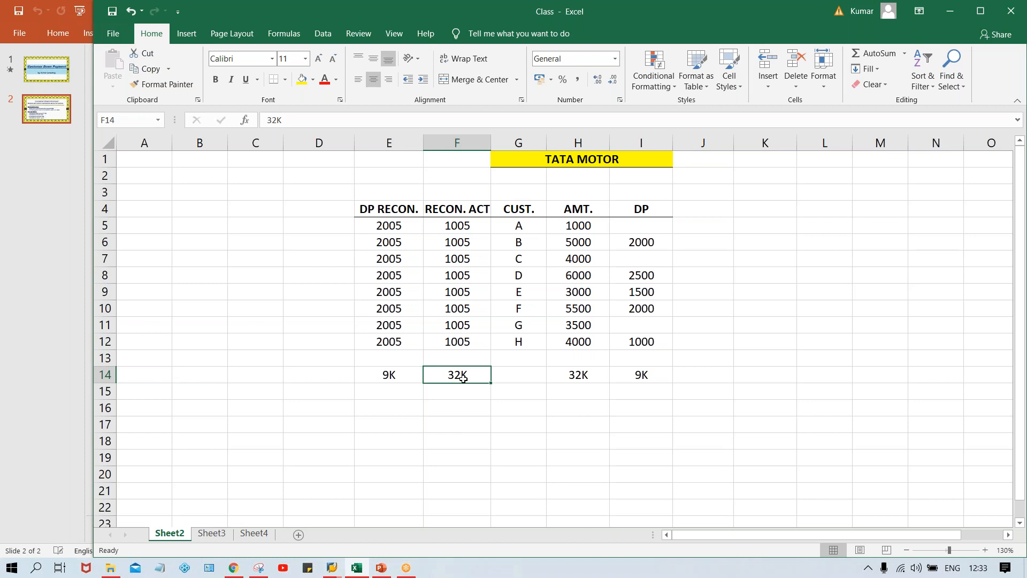
left_click(390, 375)
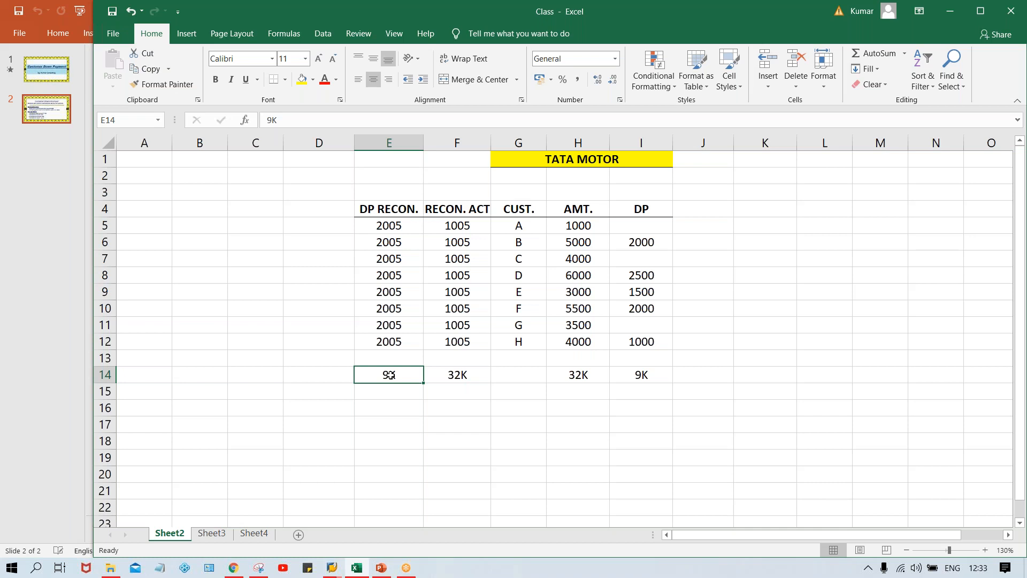
left_click(445, 337)
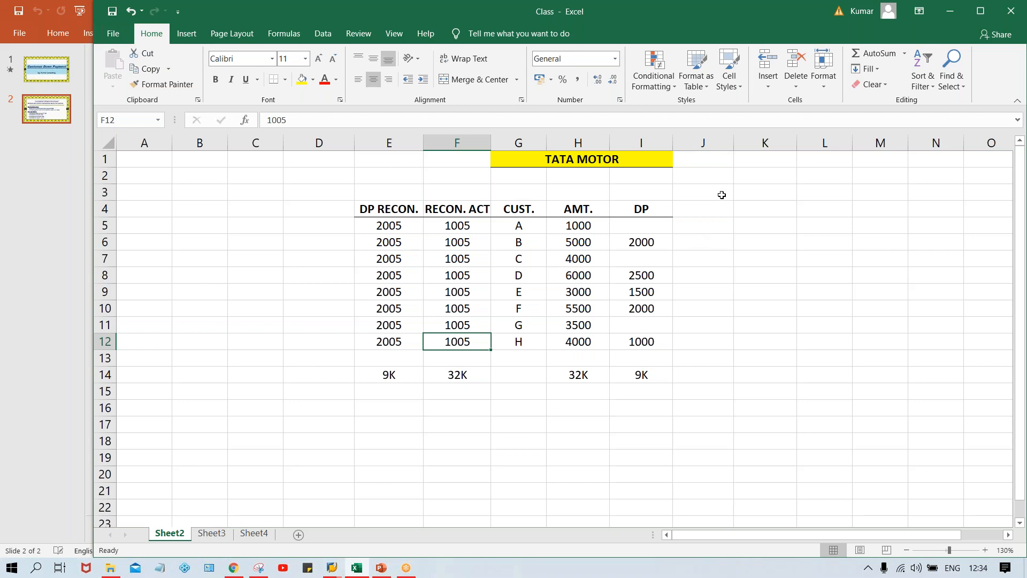
left_click(539, 278)
left_click(537, 293)
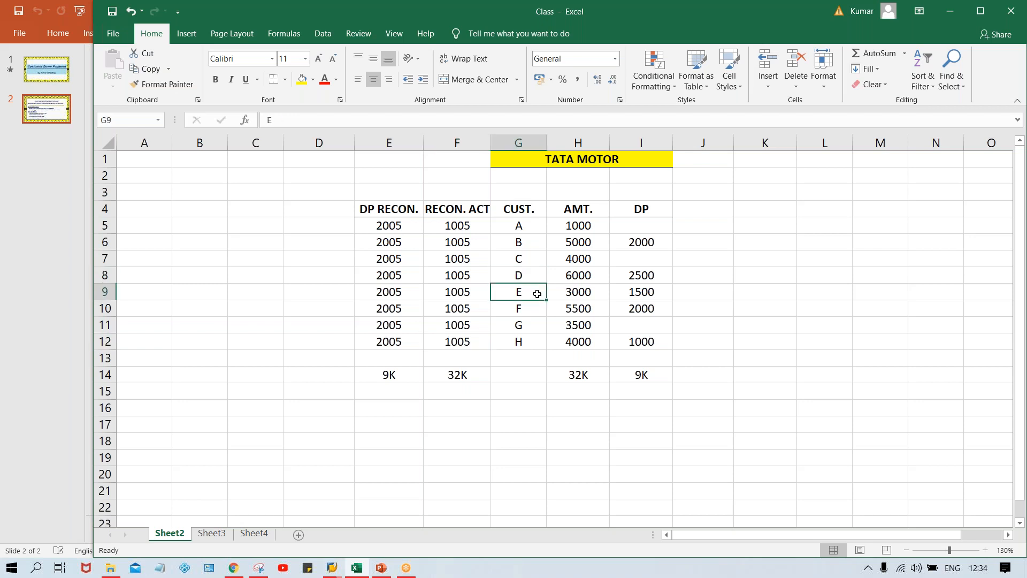
left_click(527, 252)
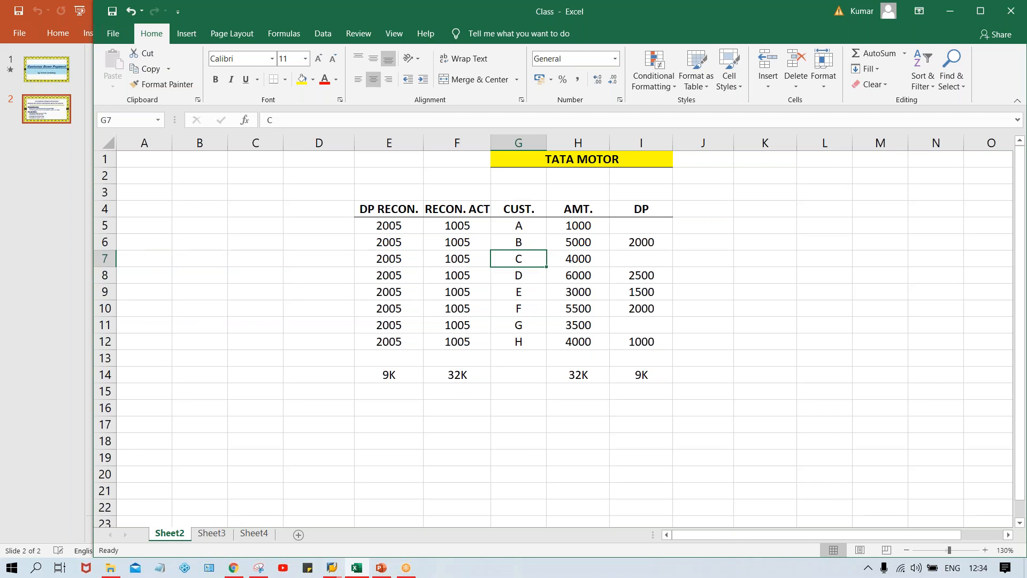
key("Left")
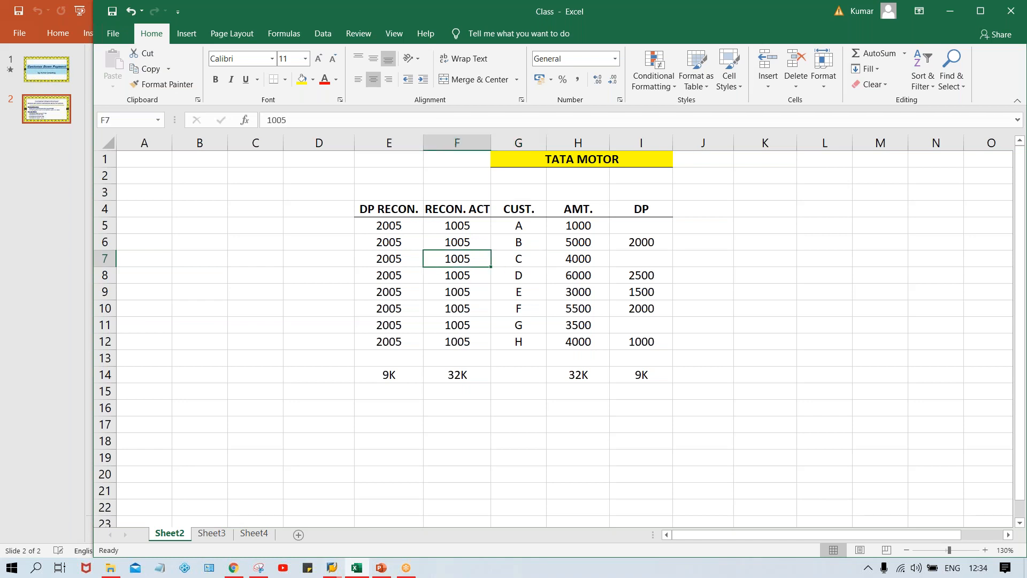
left_click(453, 374)
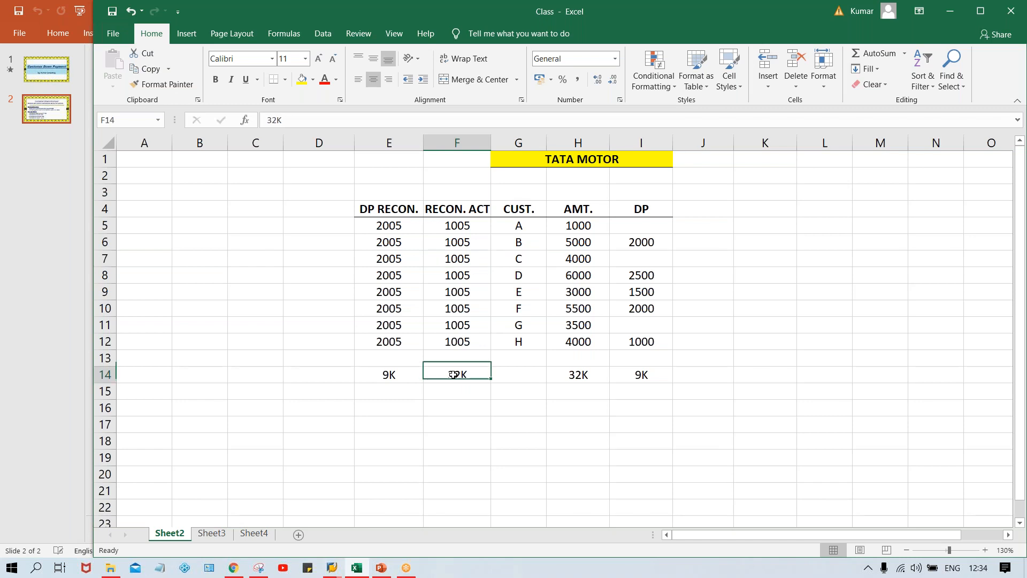
left_click(397, 377)
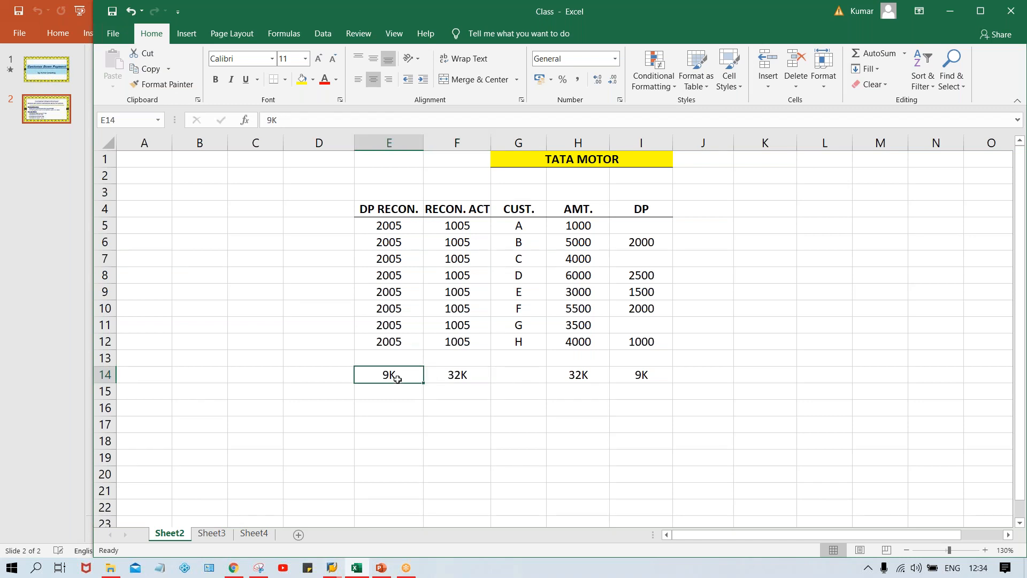
left_click(465, 375)
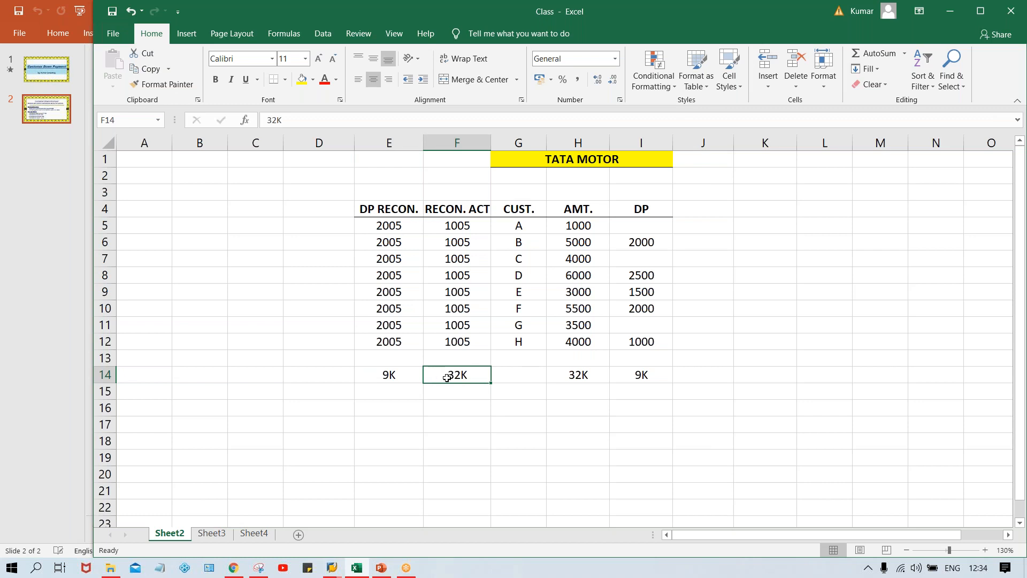
left_click(405, 375)
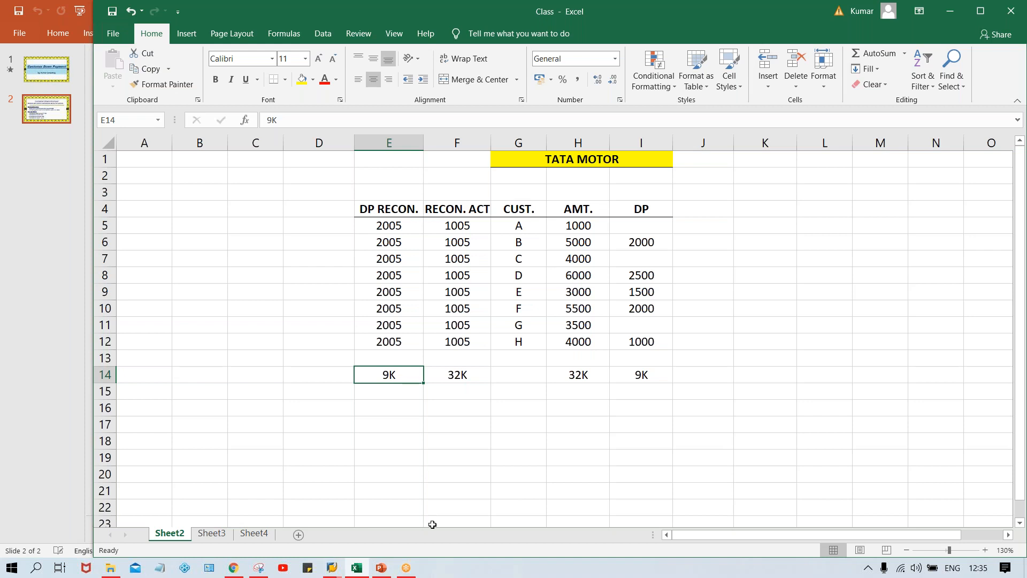
- Consult the Customer Down Payment slide in PowerPoint and try to start transaction FS00 in an open SAP Easy Access session
left_click(383, 569)
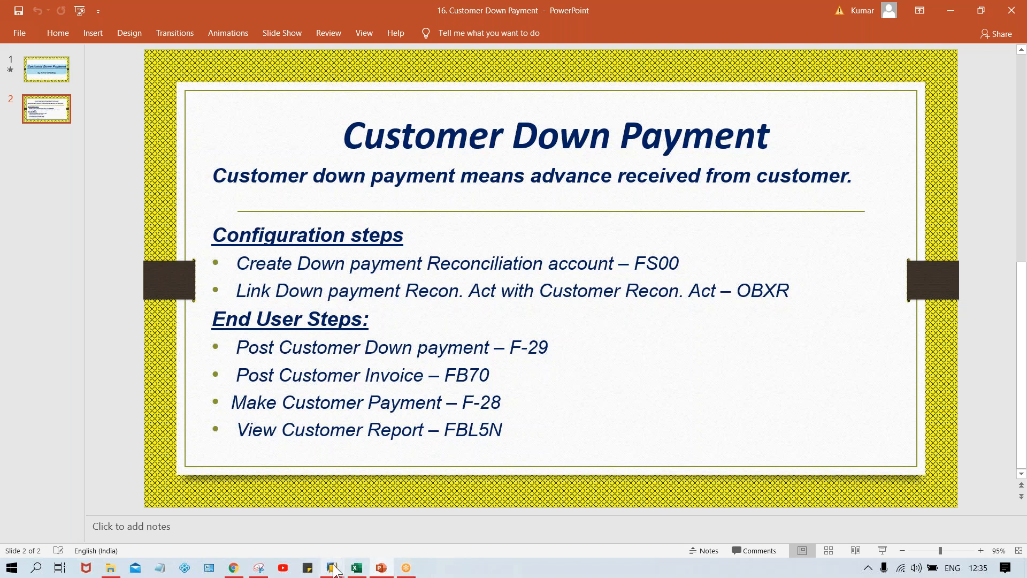
mouse_move(334, 569)
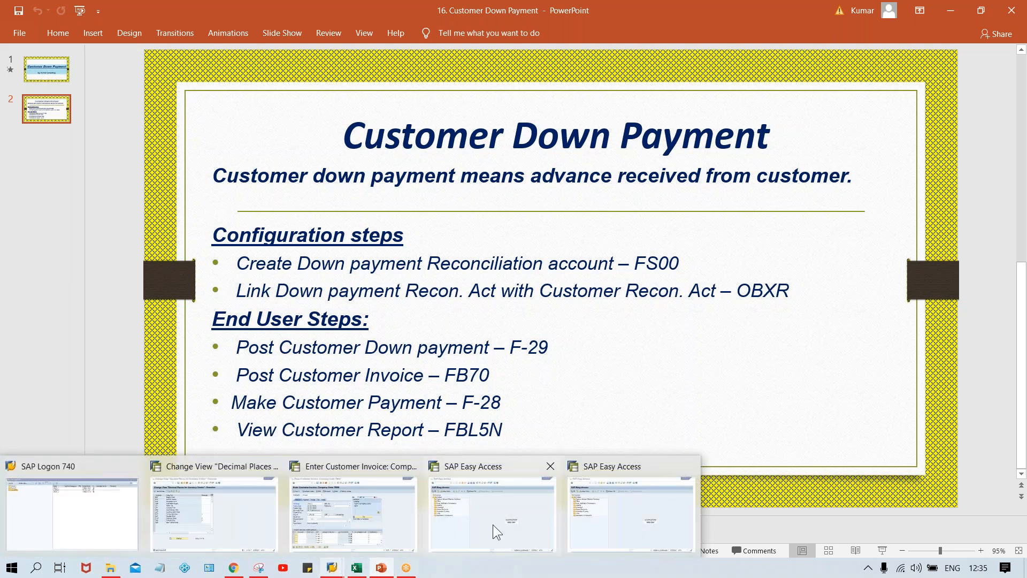
mouse_move(492, 524)
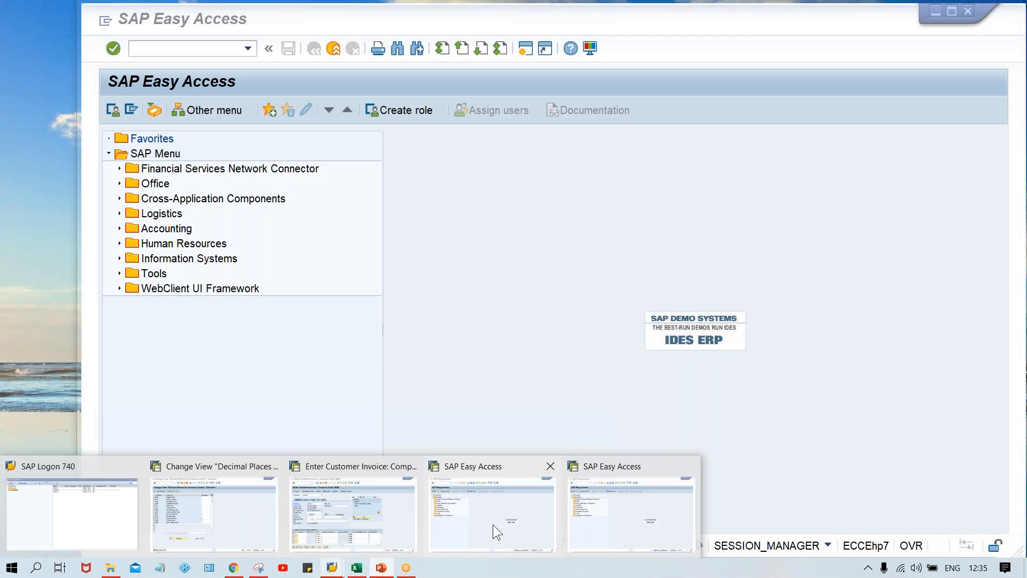
left_click(493, 524)
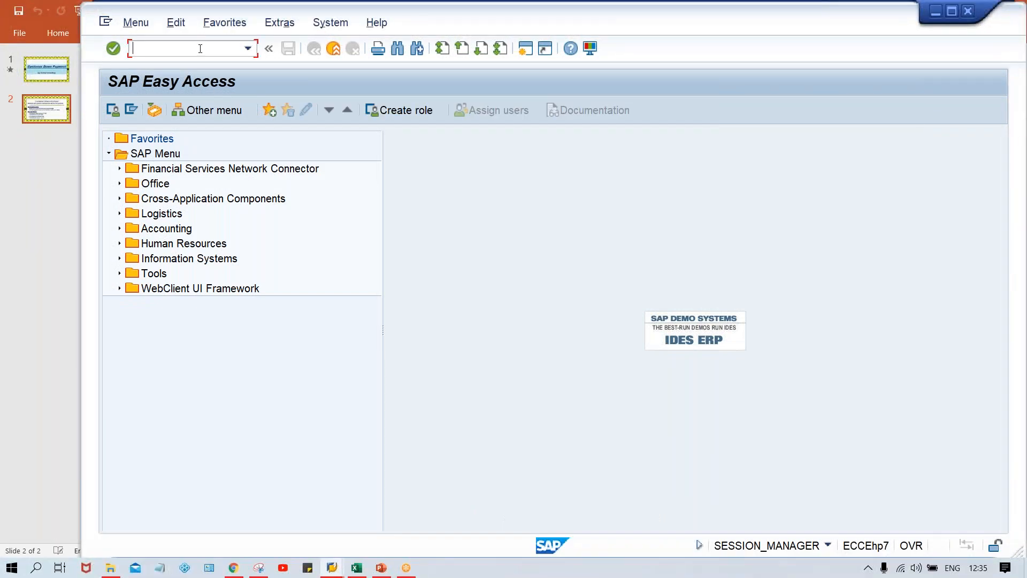
type("FS00")
key("Return")
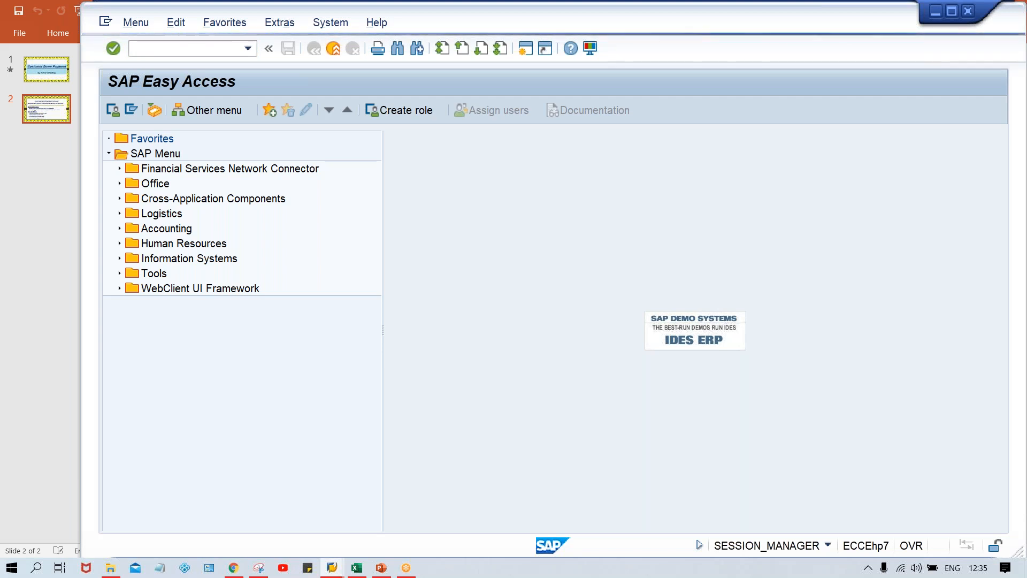
- Switch to SAP Logon and open a new connection to the SAP_2 system
left_click(331, 567)
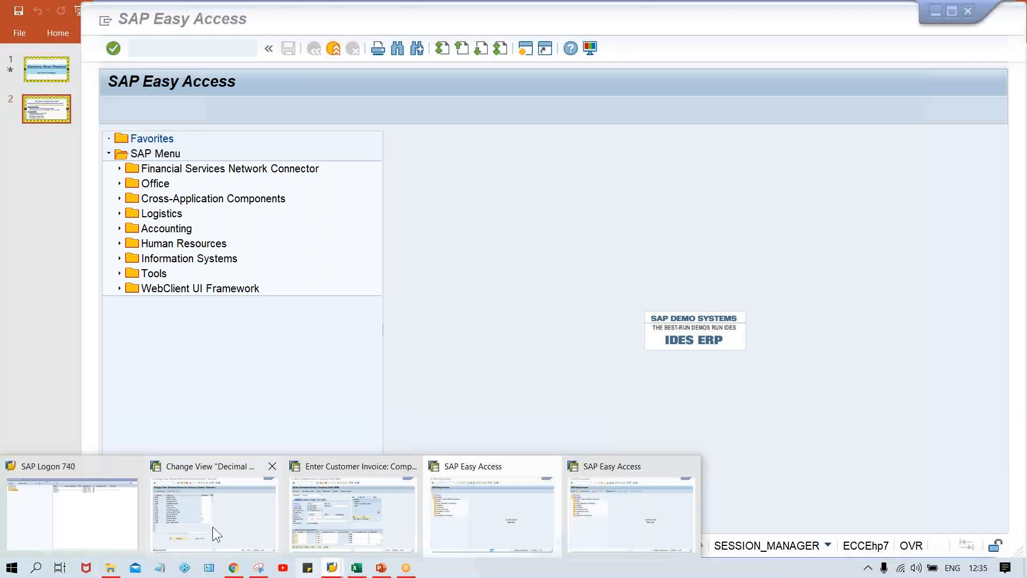
left_click(123, 512)
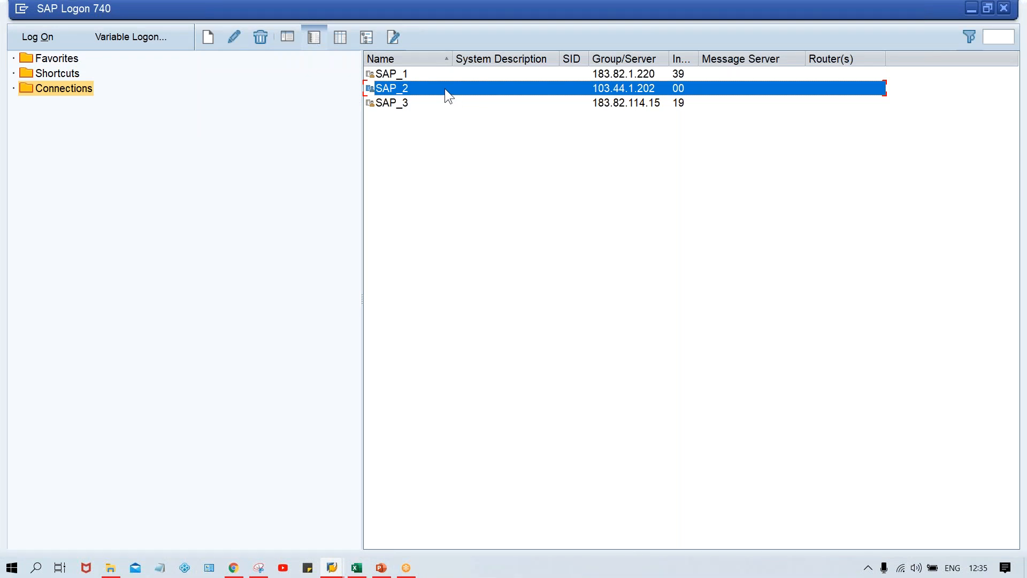
double_click(444, 88)
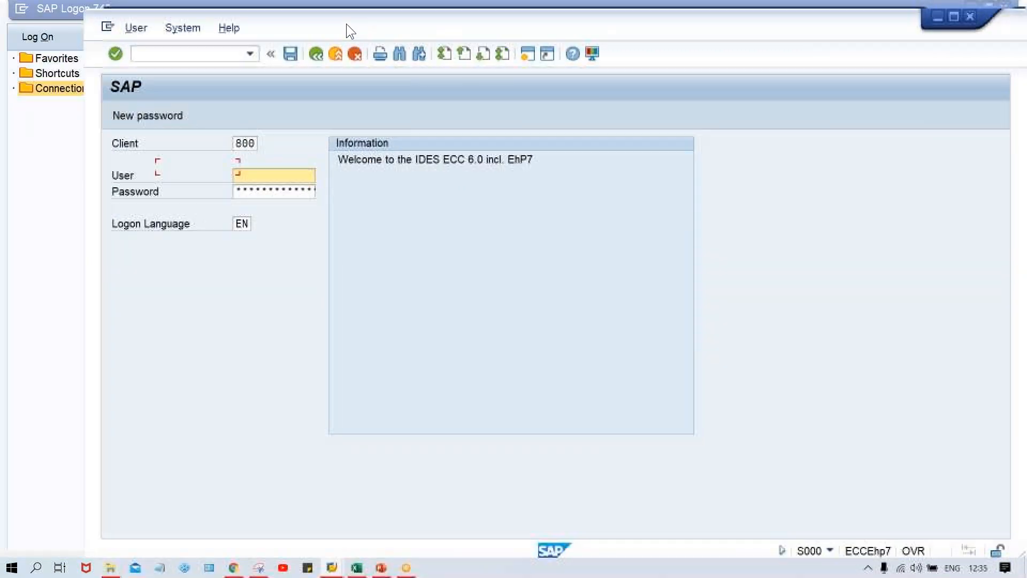
- Log on to client 800 with the user name and account password, declining the detailed connection error description
left_click(258, 166)
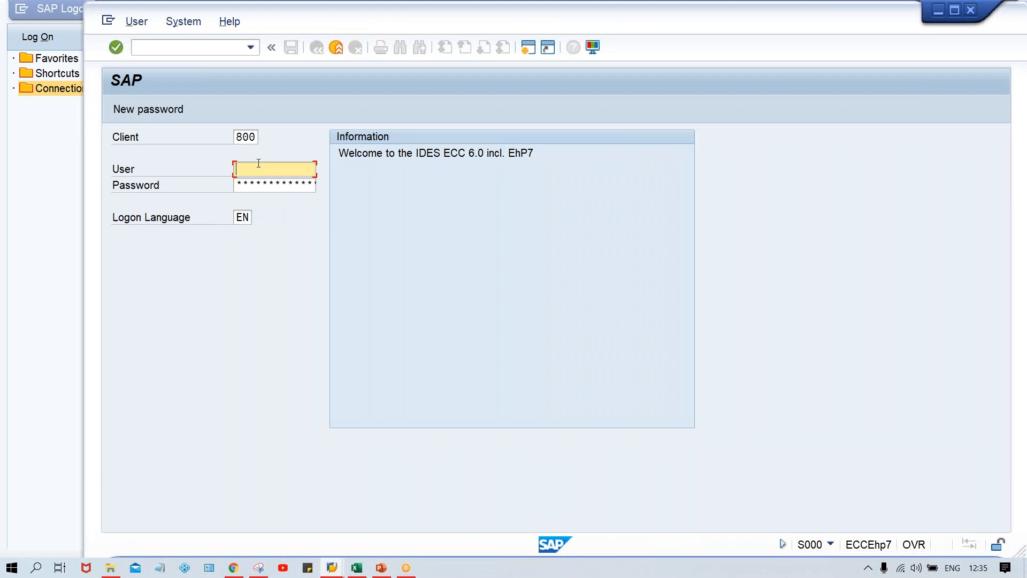
key("Down")
key("Return")
key("Tab")
type("*")
key("Return")
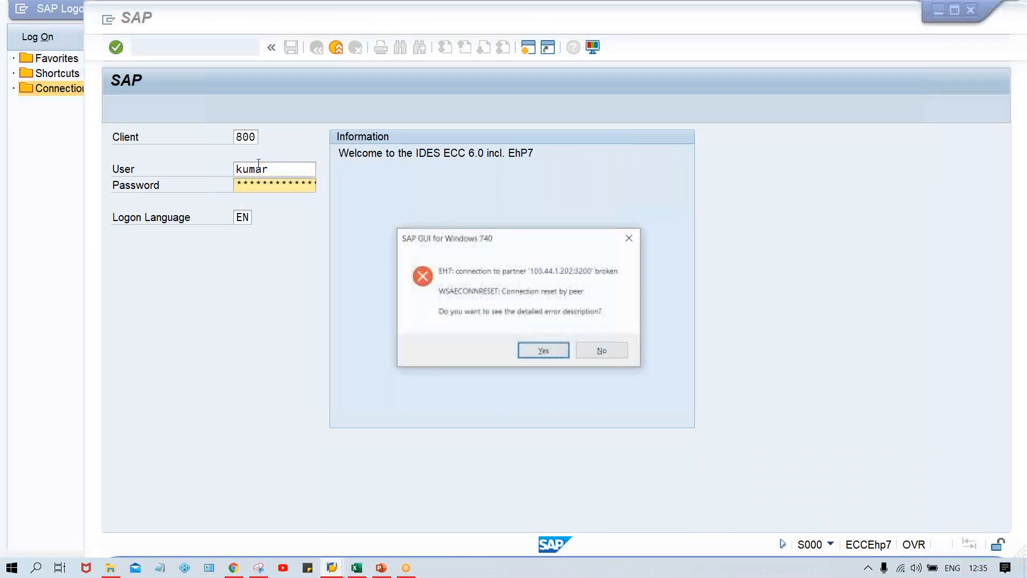
key("Tab")
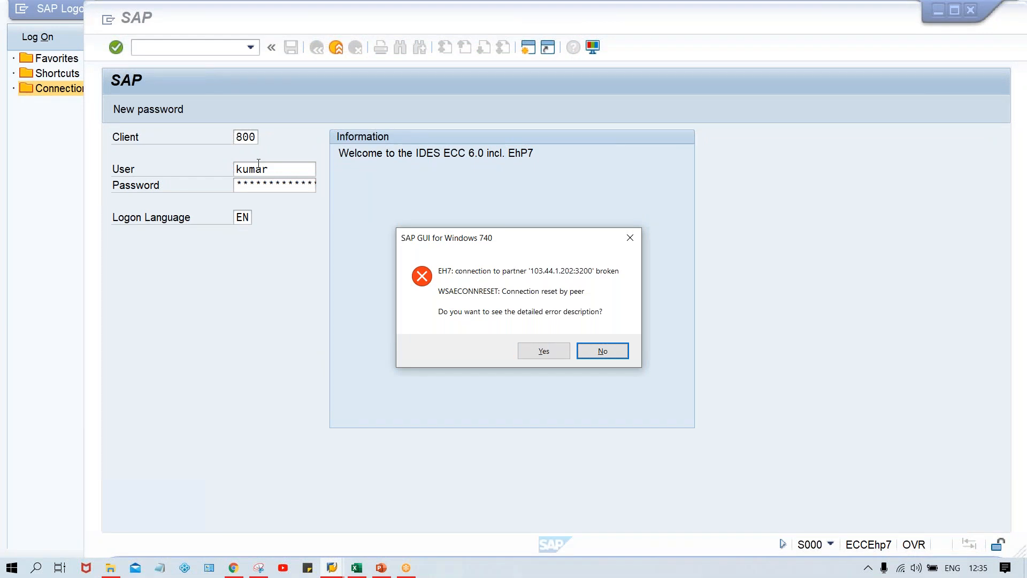
key("Return")
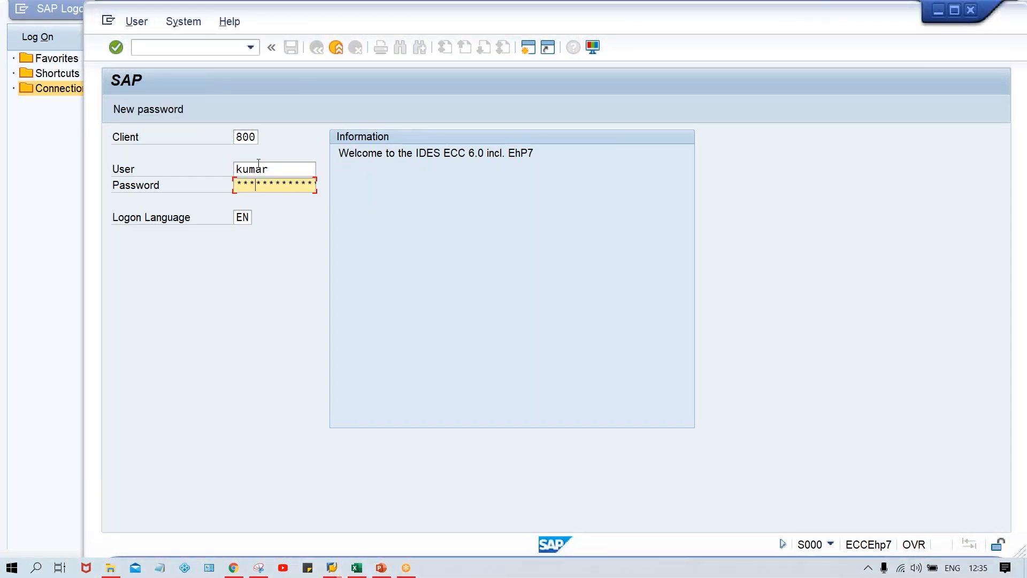
key("Caps_Lock")
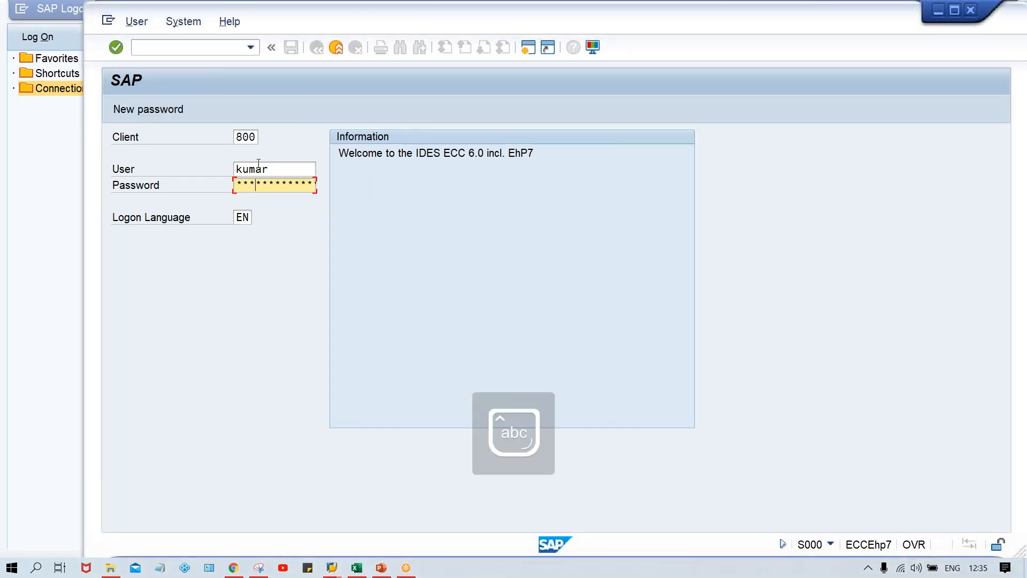
key("Return")
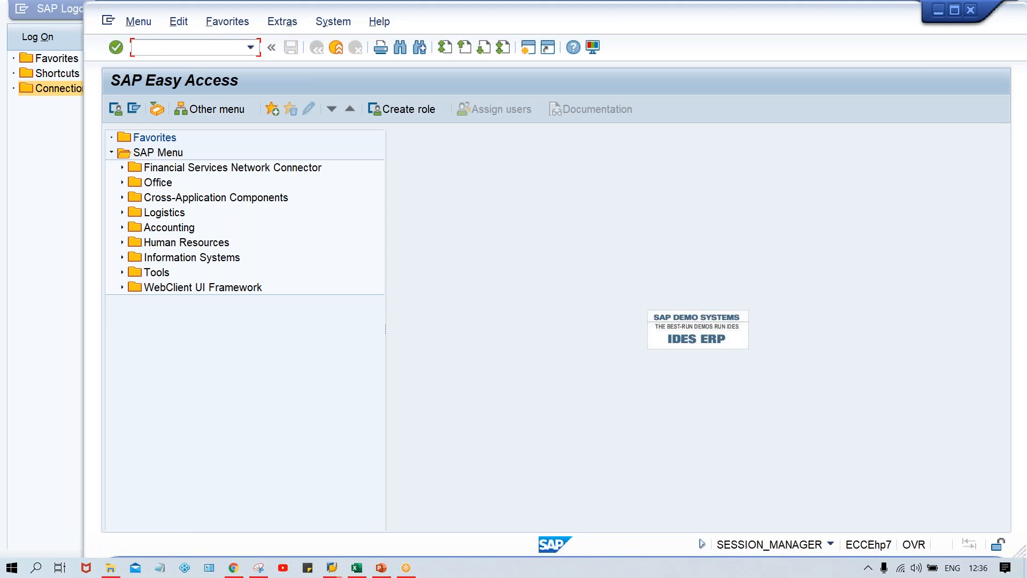
- Start transaction FS00, expand the liability accounts and begin creating G/L account 2001 in company code TM00
type("fs00")
key("Return")
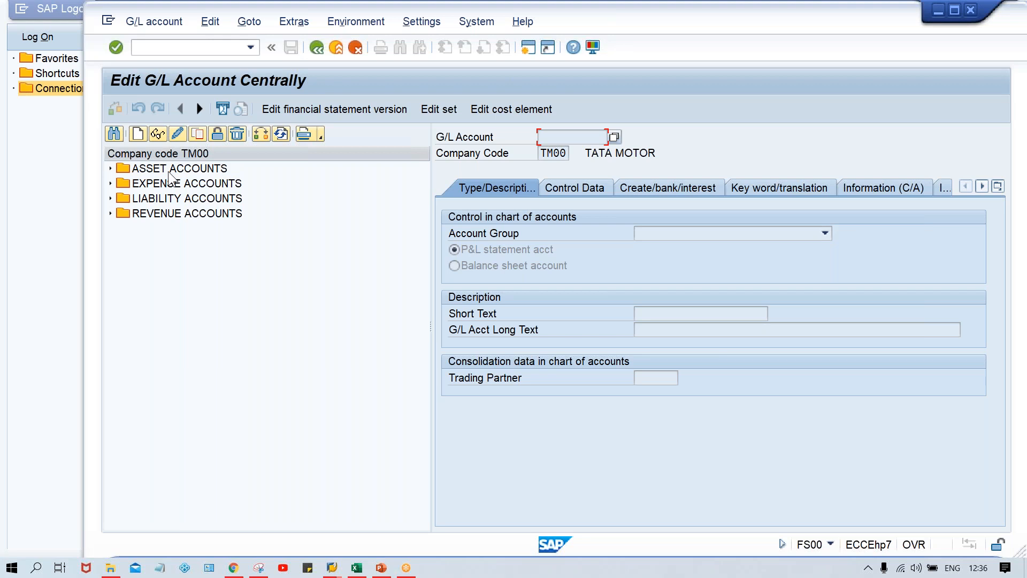
left_click(188, 201)
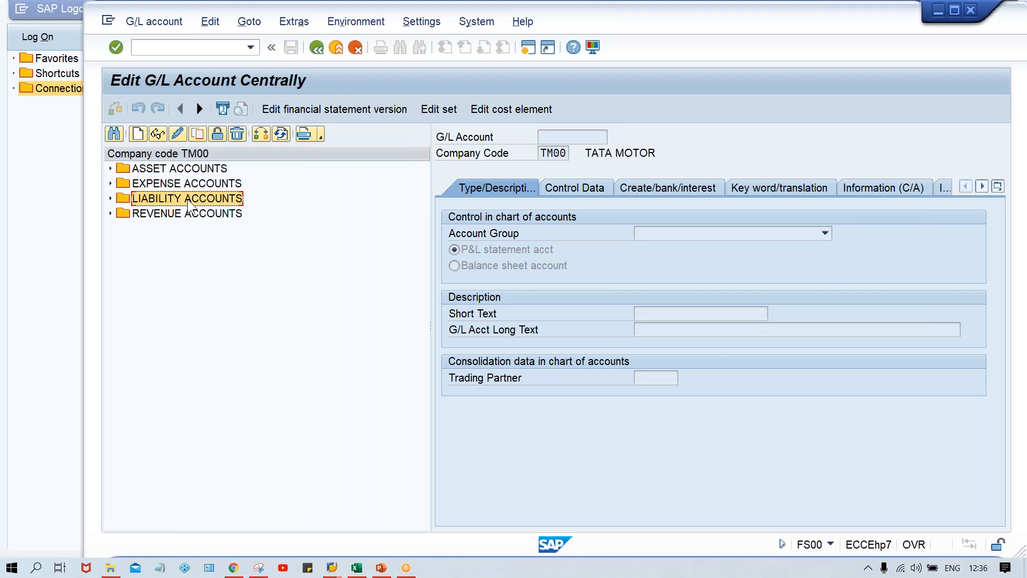
double_click(188, 202)
left_click(140, 134)
type("2001")
key("Return")
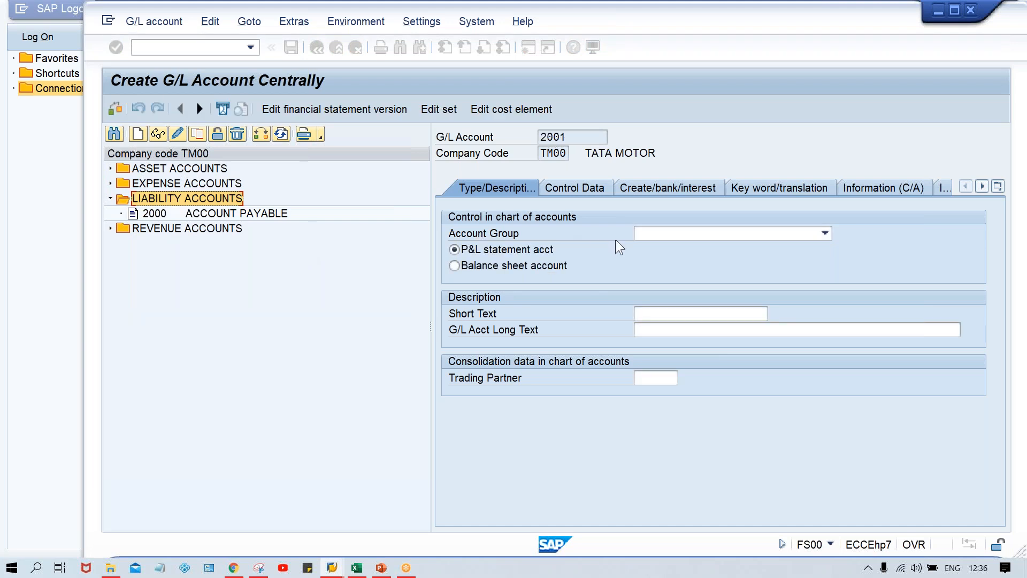
- Assign the account to the LIABILITY ACCOUNTS group and enter CUSTOMER DOWNPAYMENT as its short and long text
left_click(637, 236)
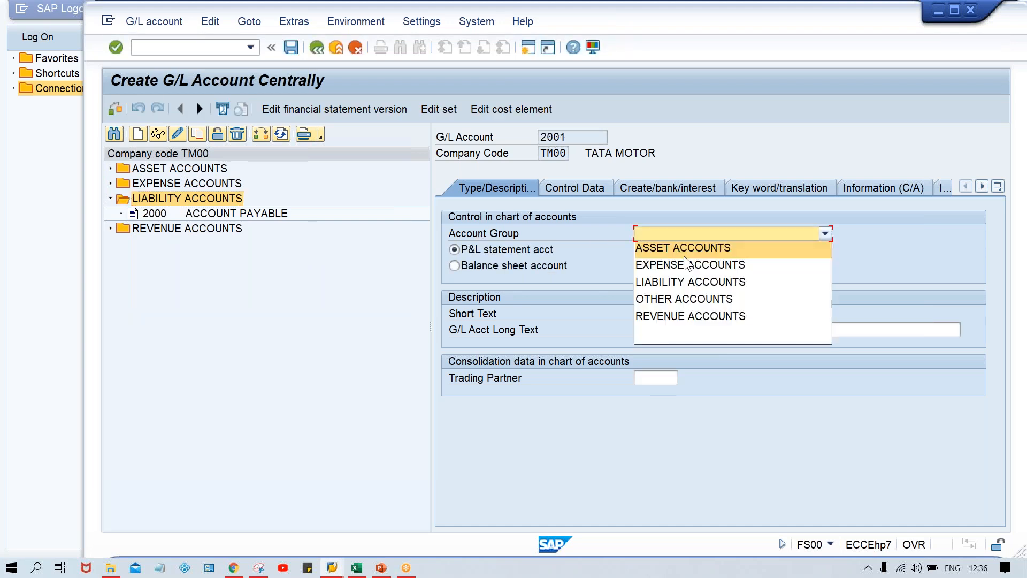
left_click(701, 283)
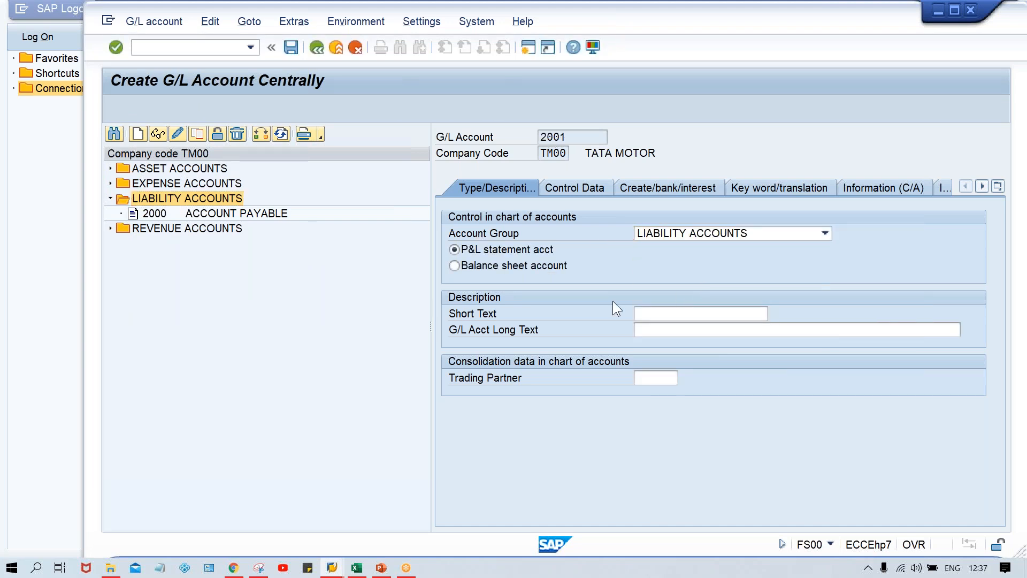
left_click(654, 312)
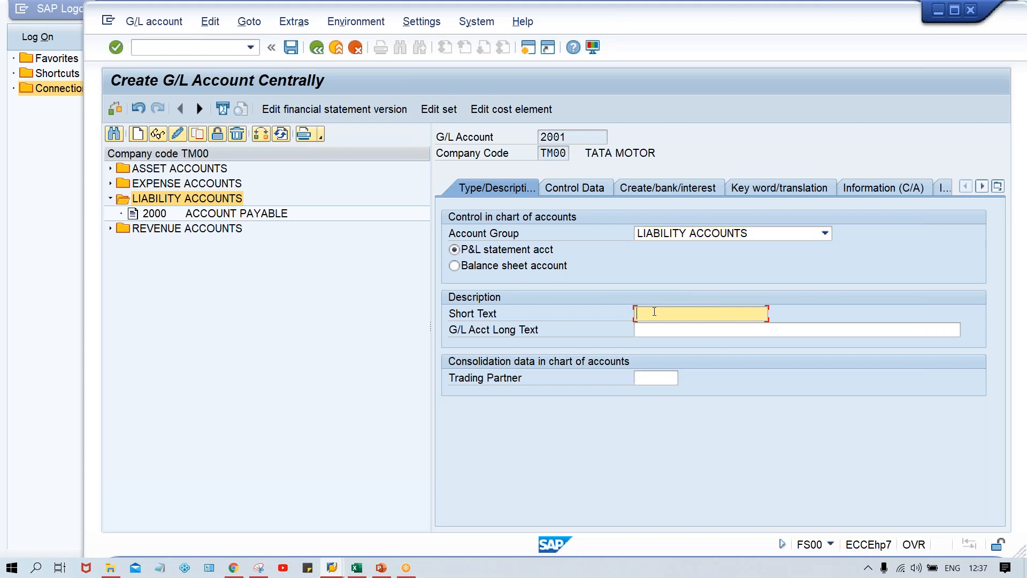
key("Caps_Lock")
type("CUS")
type("TOMER DO")
type("WN")
type("PAYMENT")
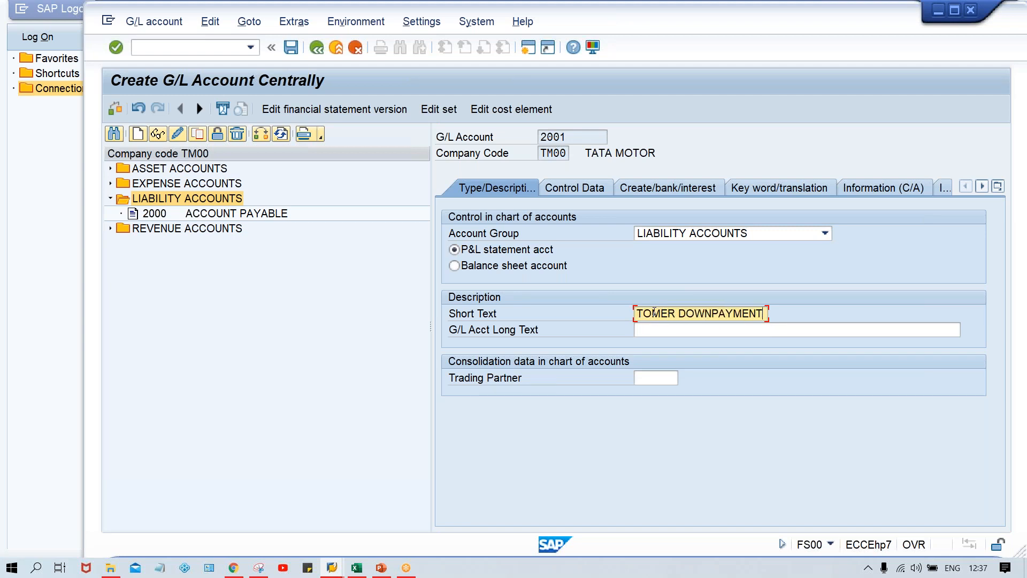
key("Tab")
type("CUSTOMER DOWNPAYMENT")
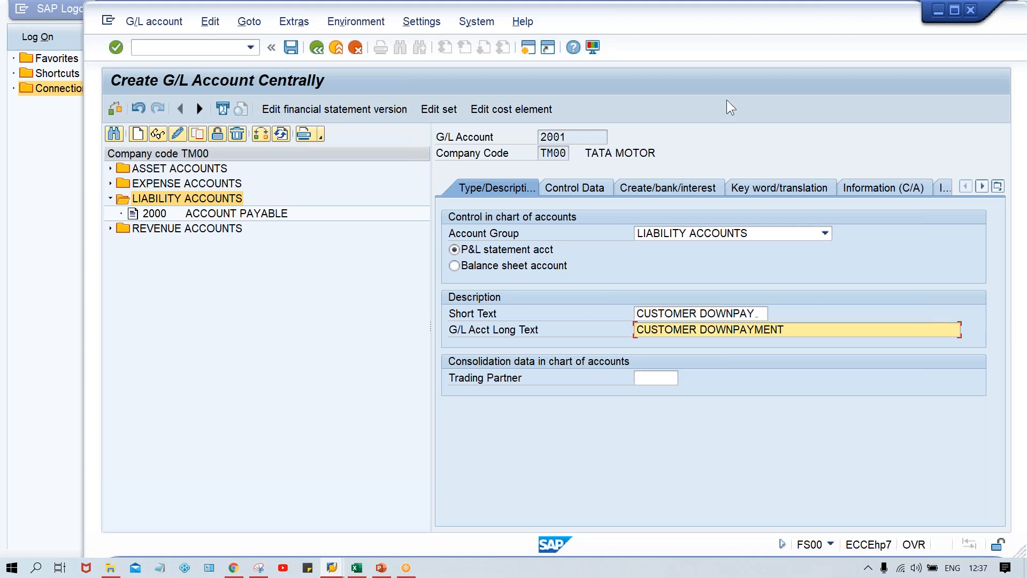
- Classify G/L account 2001 as a balance sheet account
left_click(579, 188)
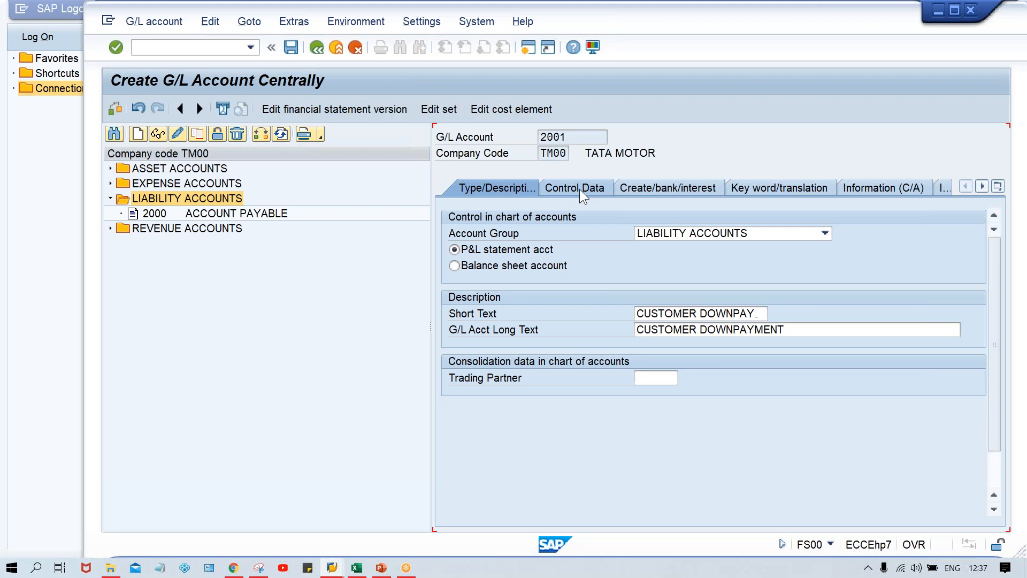
left_click(480, 188)
left_click(505, 252)
left_click(476, 265)
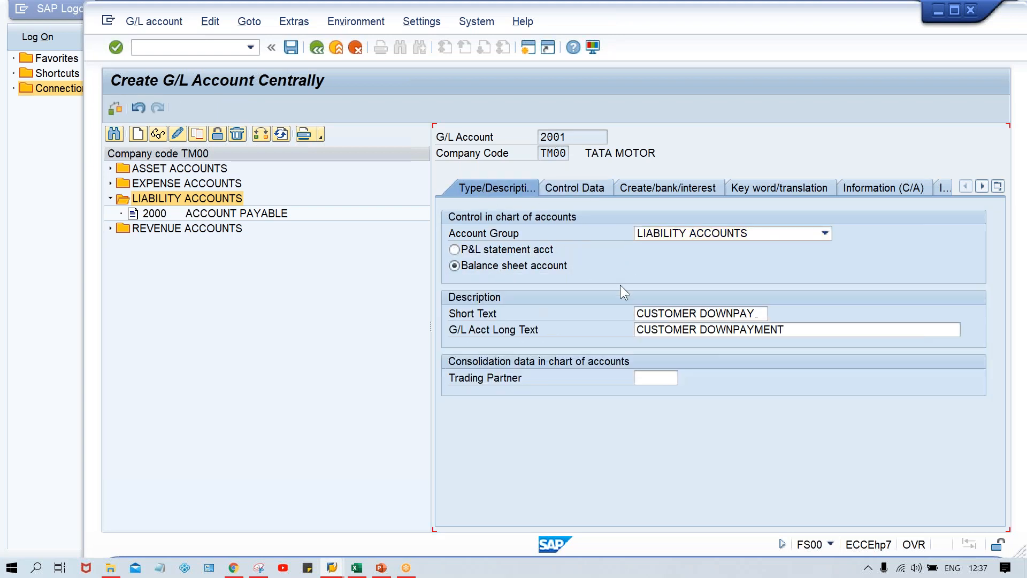
- In the control data, make it a reconciliation account for Customers, enable line item display and set sort key 001
left_click(592, 186)
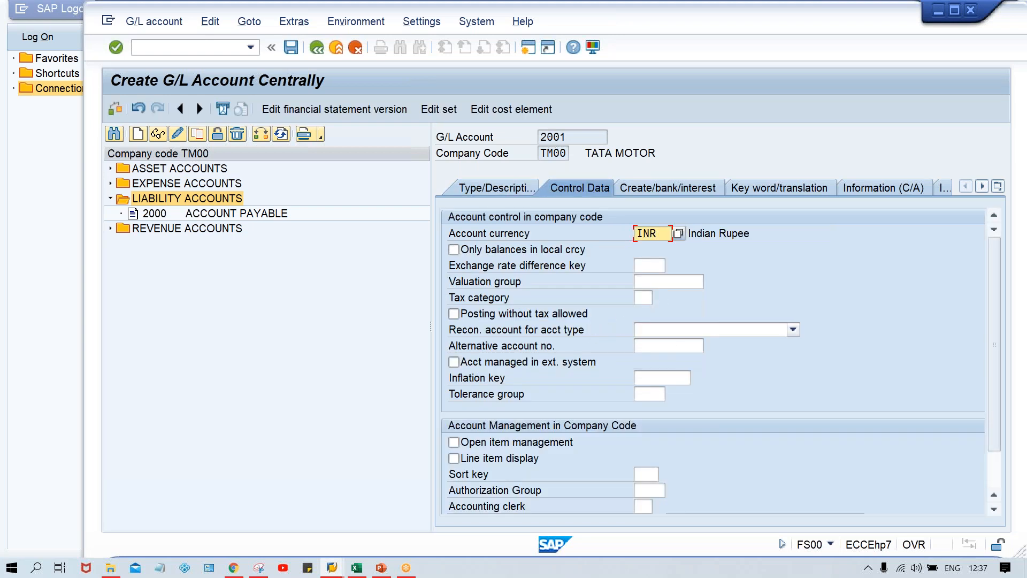
left_click(663, 328)
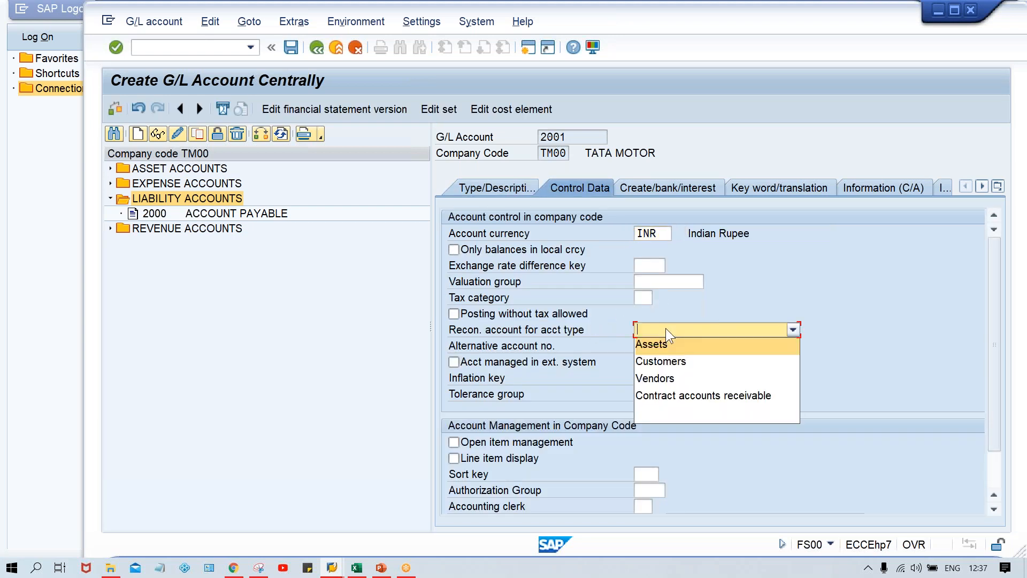
left_click(663, 362)
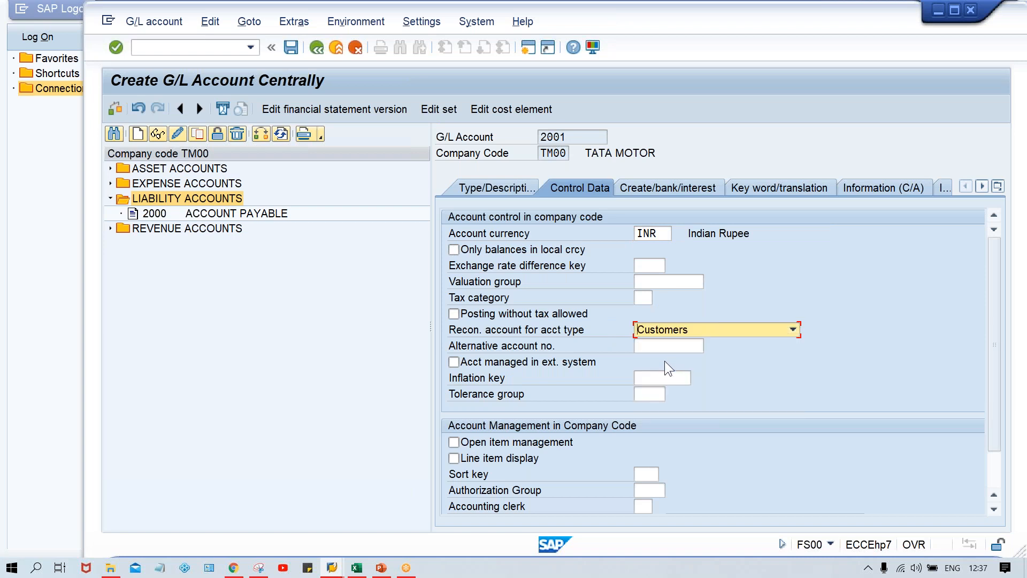
left_click(559, 458)
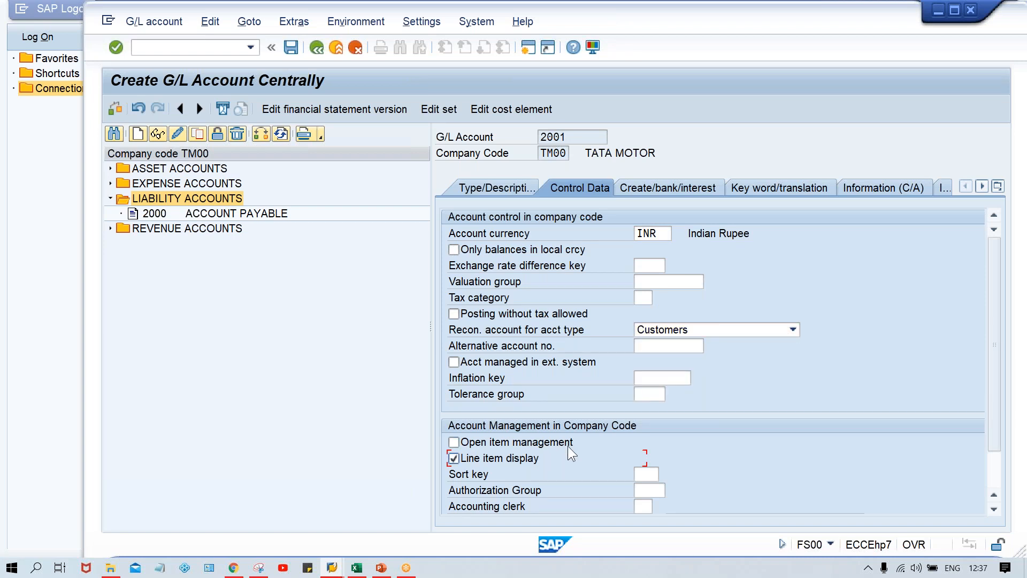
left_click(647, 473)
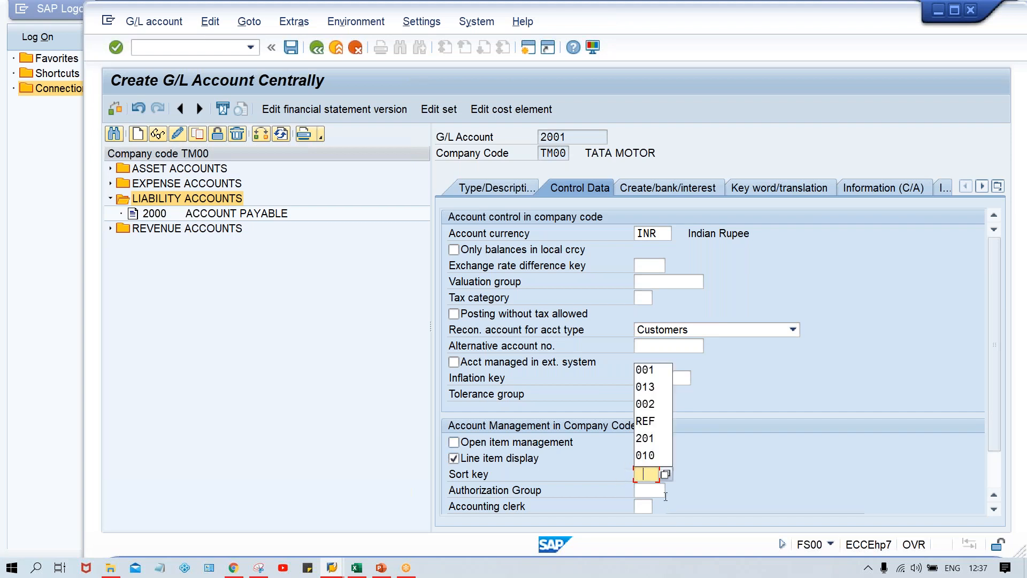
left_click(647, 370)
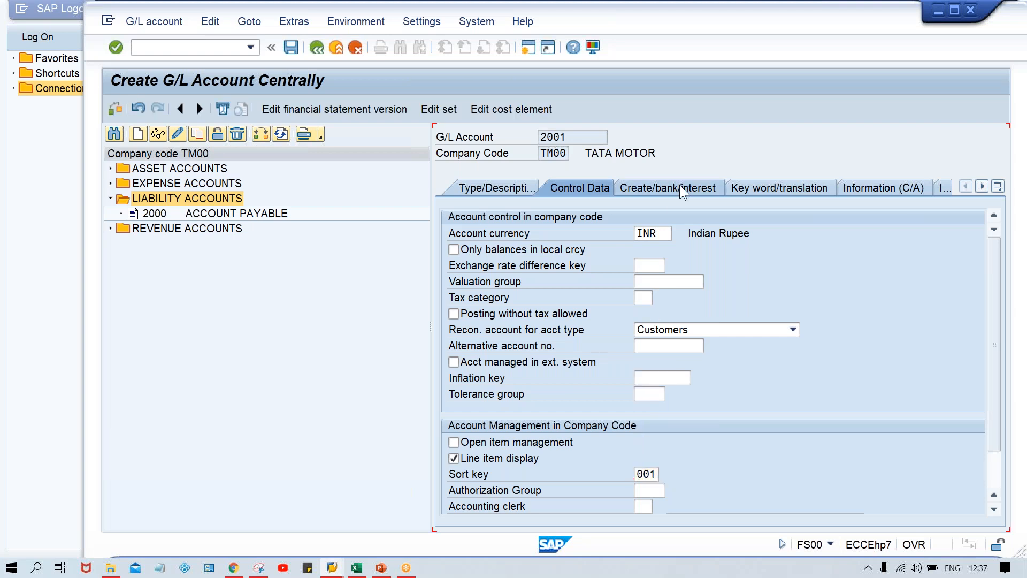
- Set the field status group to G067 and save the G/L account
left_click(679, 185)
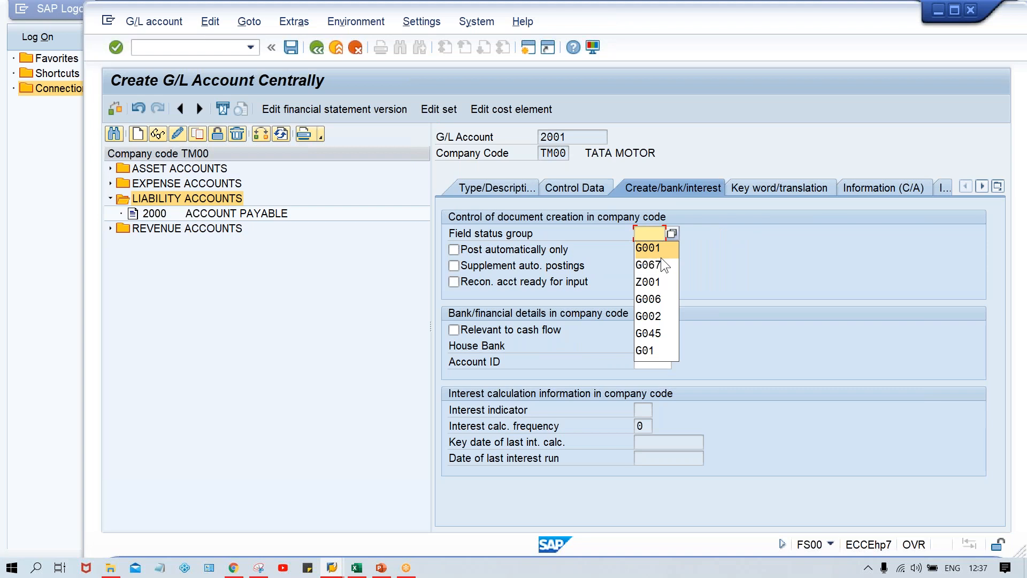
left_click(659, 270)
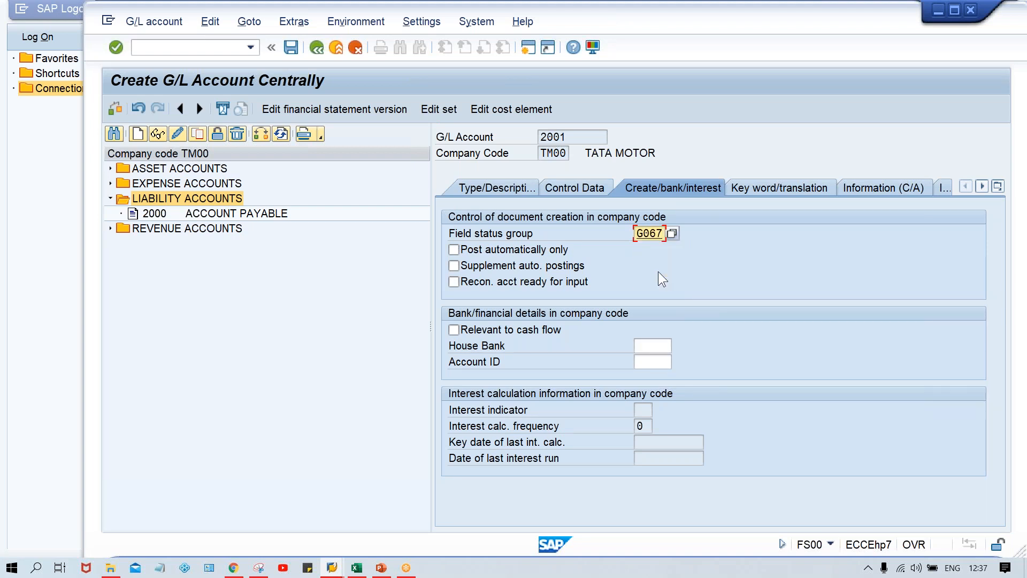
key("Return")
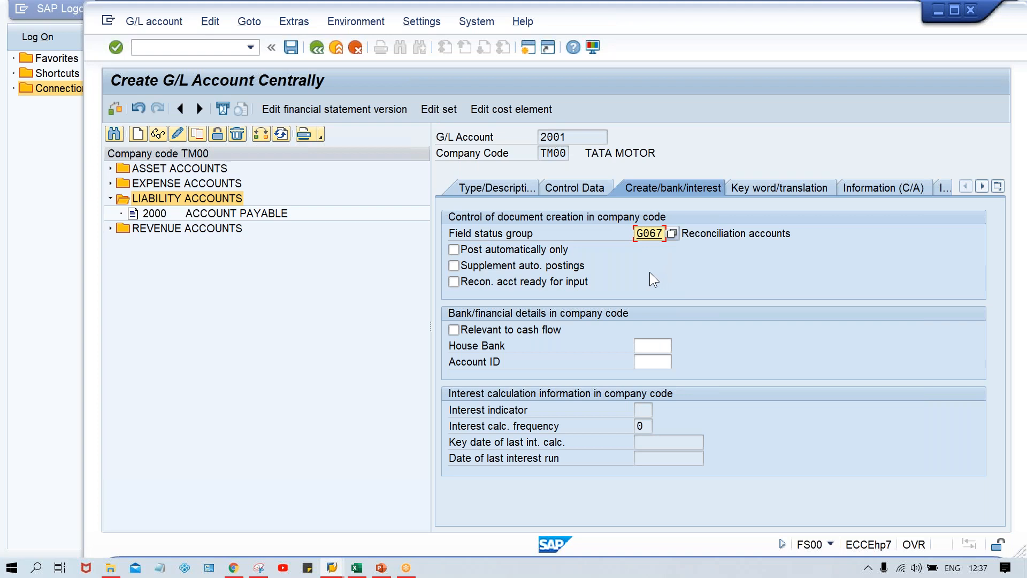
key("ctrl+s")
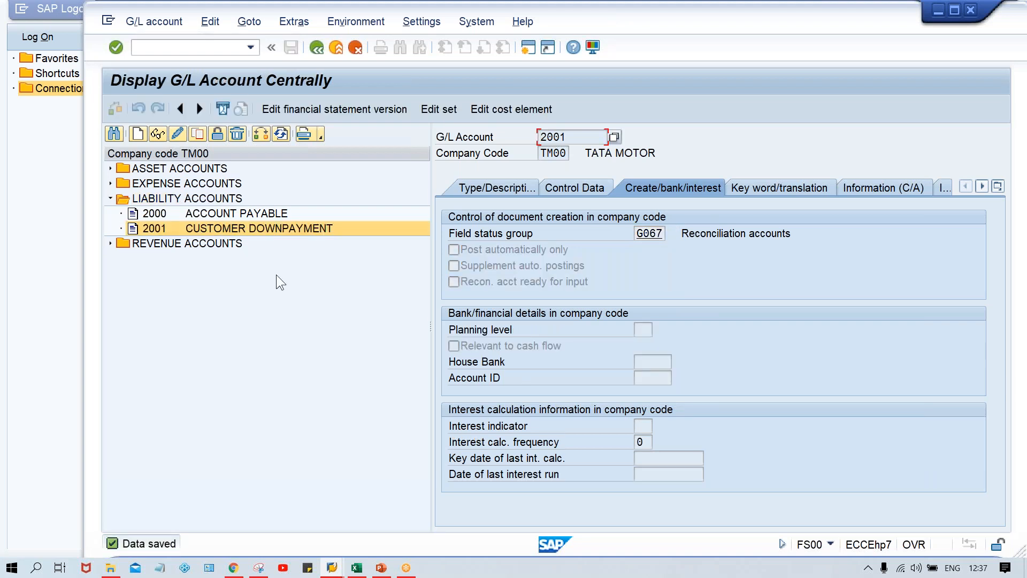
- Review the saved account's type and description, and consult the configuration steps on the Customer Down Payment slide in PowerPoint
left_click(493, 188)
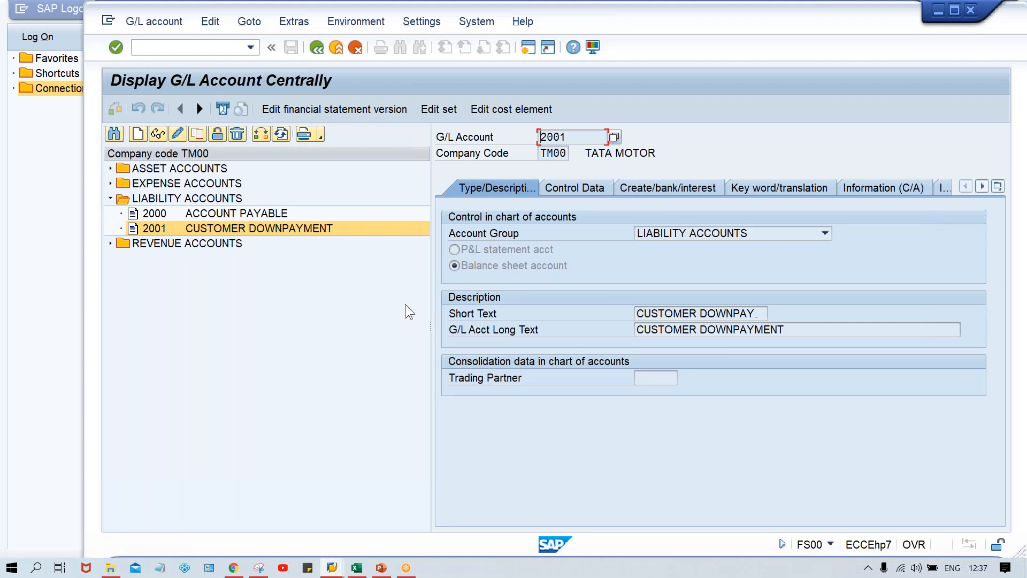
mouse_move(372, 571)
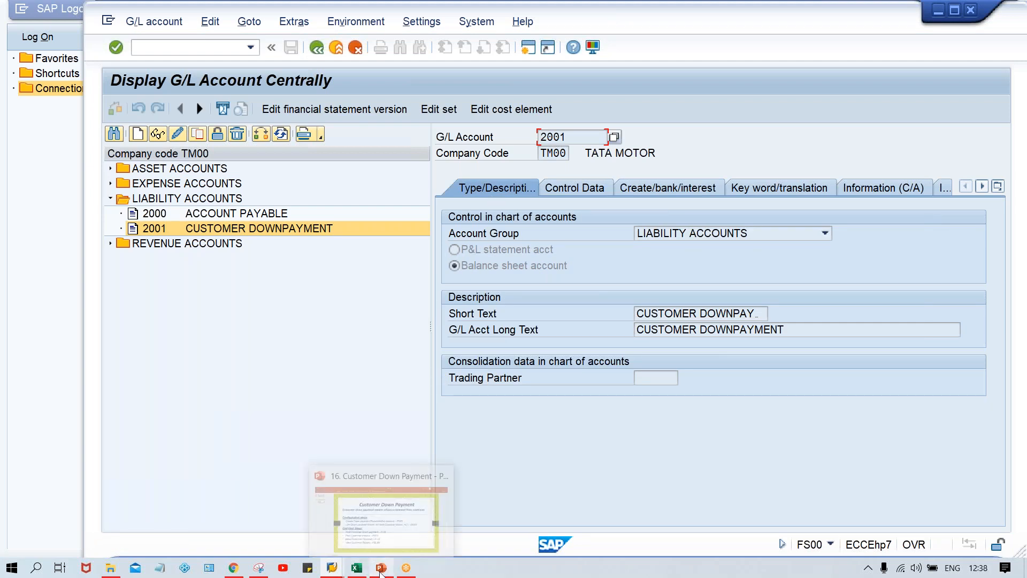
left_click(390, 533)
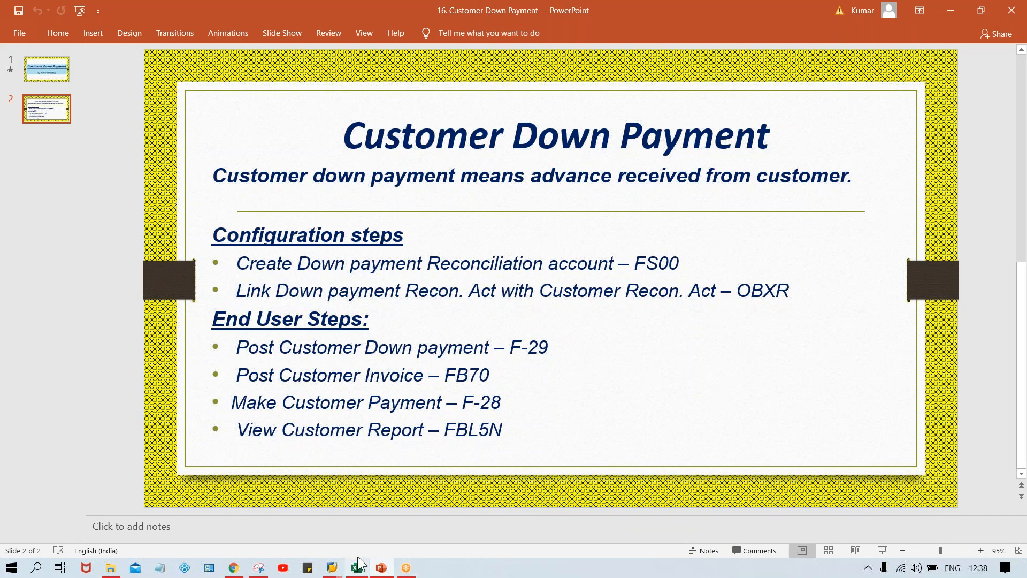
mouse_move(331, 568)
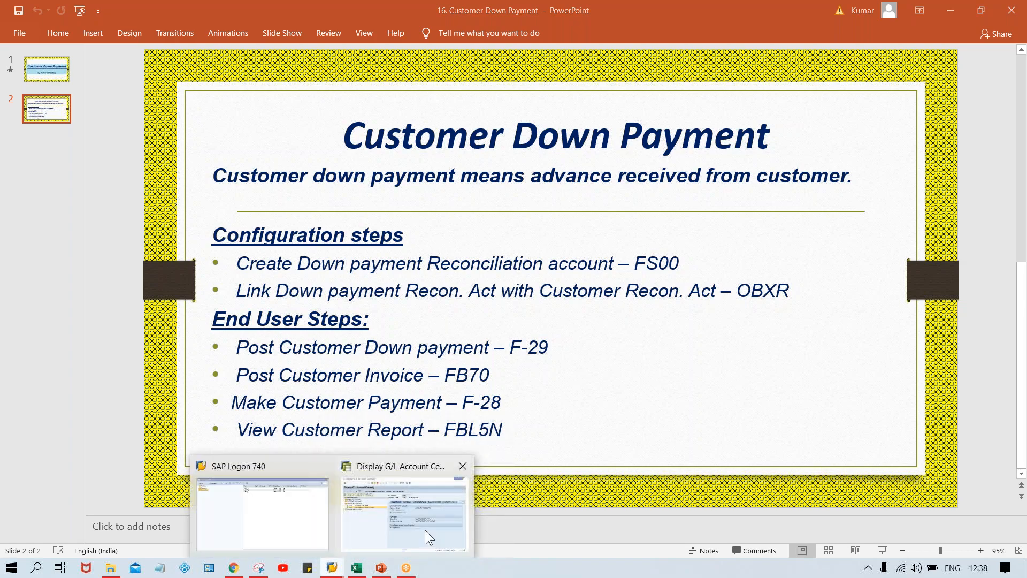
left_click(425, 529)
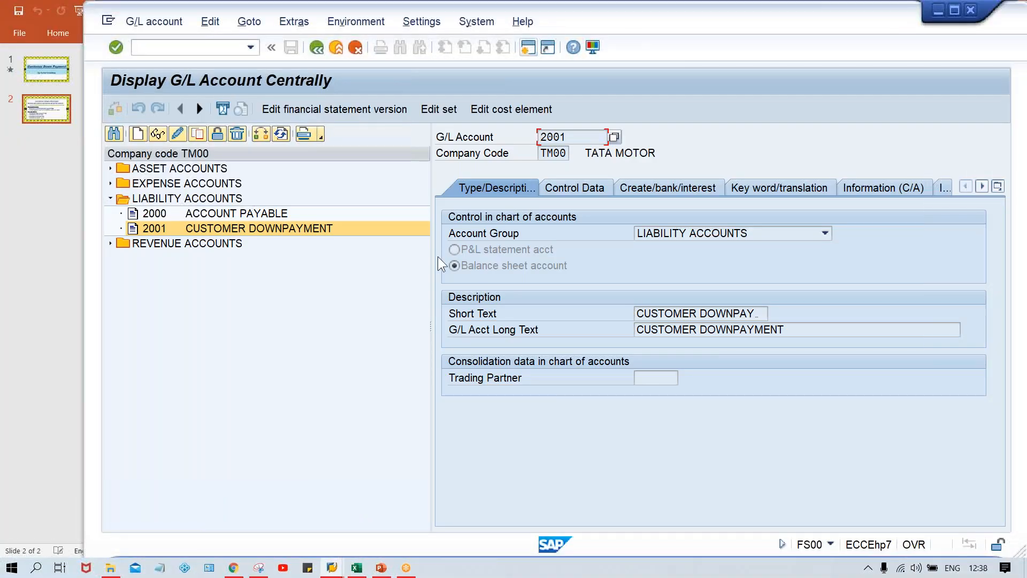
- Open transaction OBXR in a new session and open the customer Down payment indicator A for chart of accounts TCOA
left_click(331, 568)
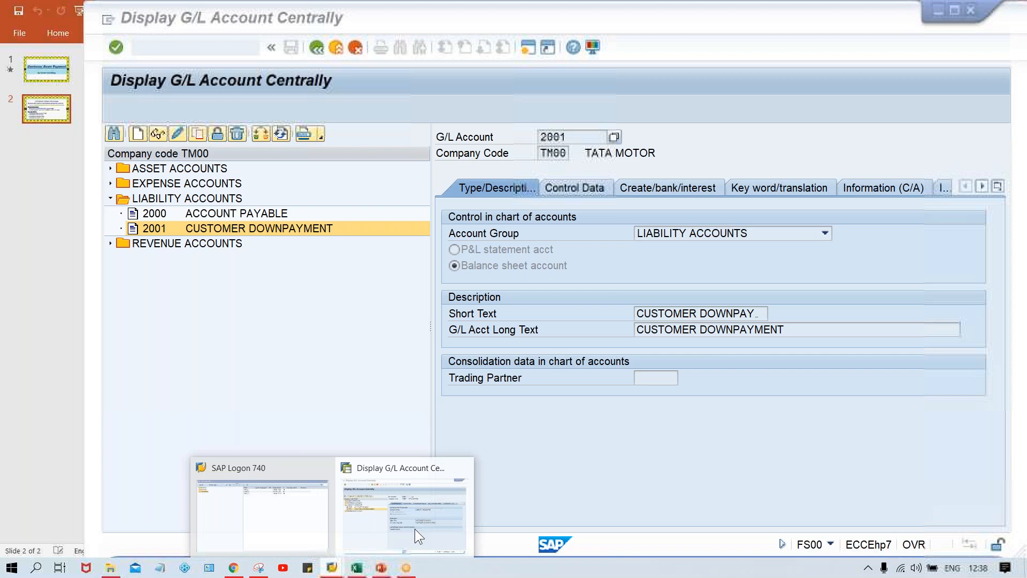
left_click(355, 522)
left_click(529, 47)
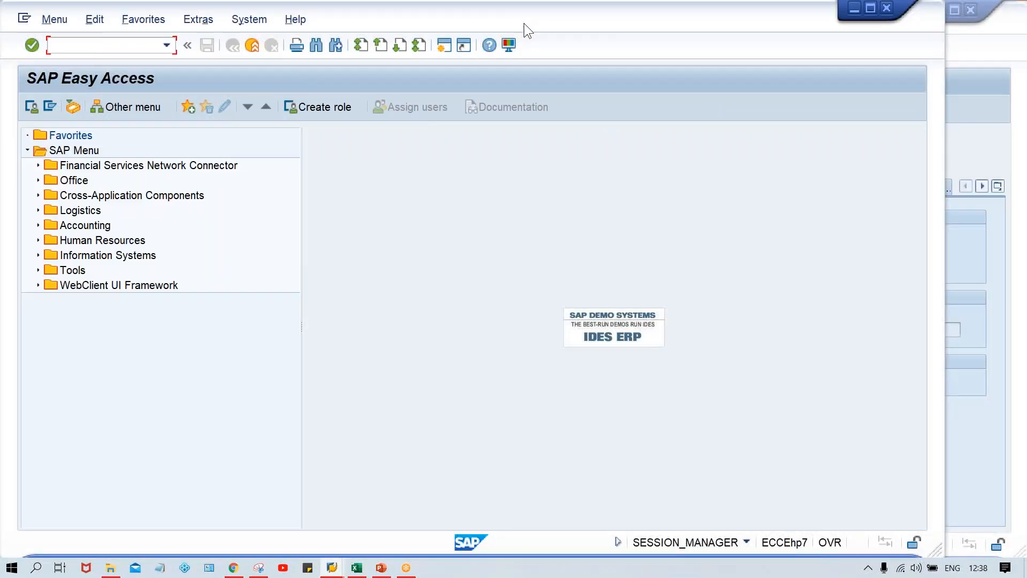
left_click_drag(530, 24, 595, 24)
type("OBXR")
key("Return")
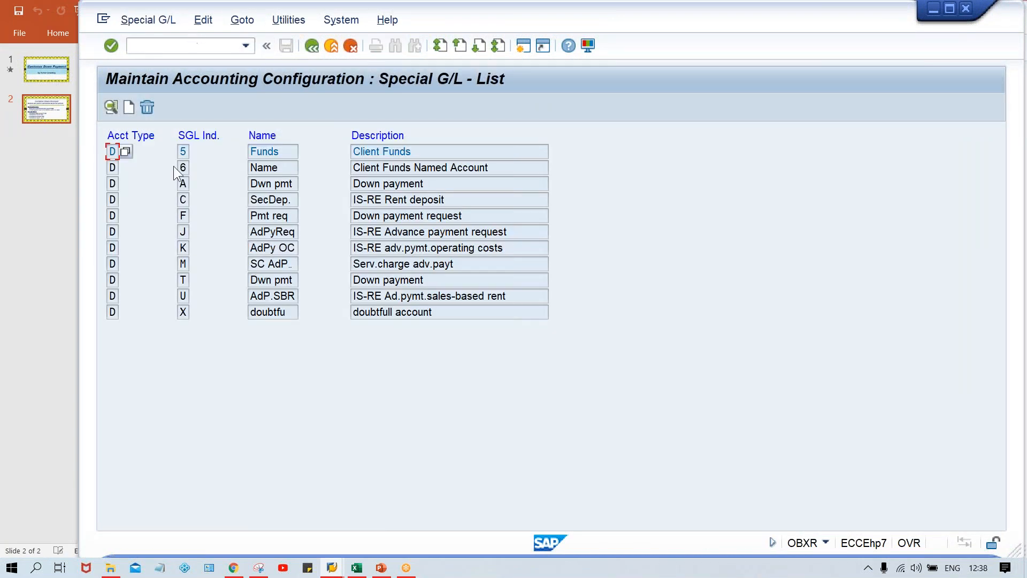
double_click(269, 184)
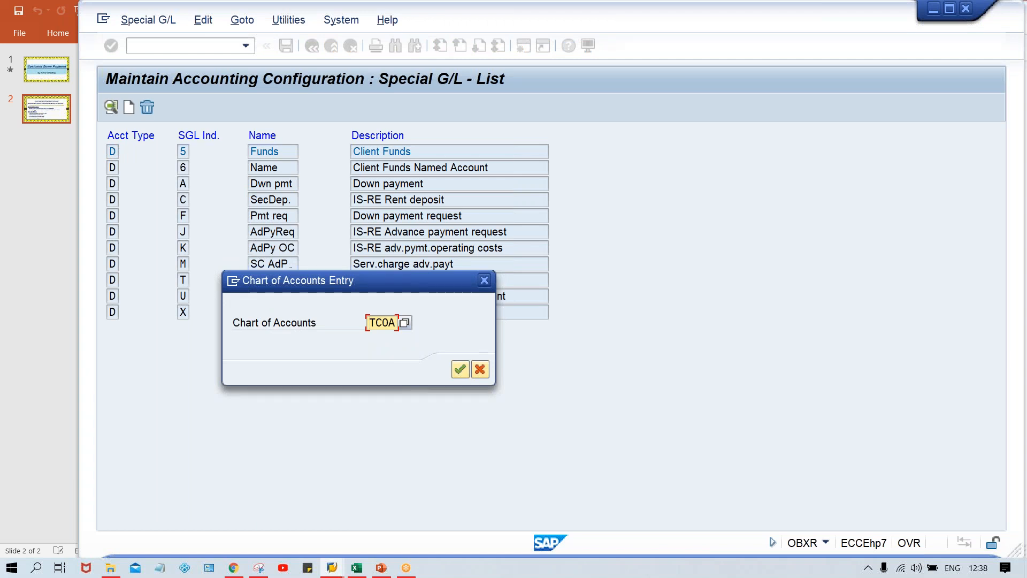
key("Return")
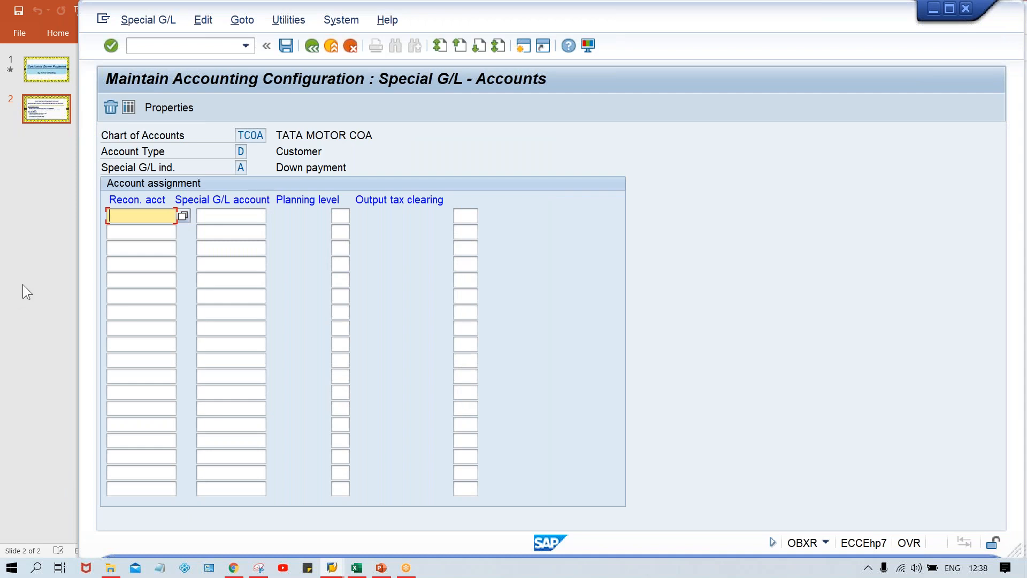
- Assign special G/L account 2001 to reconciliation account 1005 (Account Receivable) and save the configuration
left_click(225, 217)
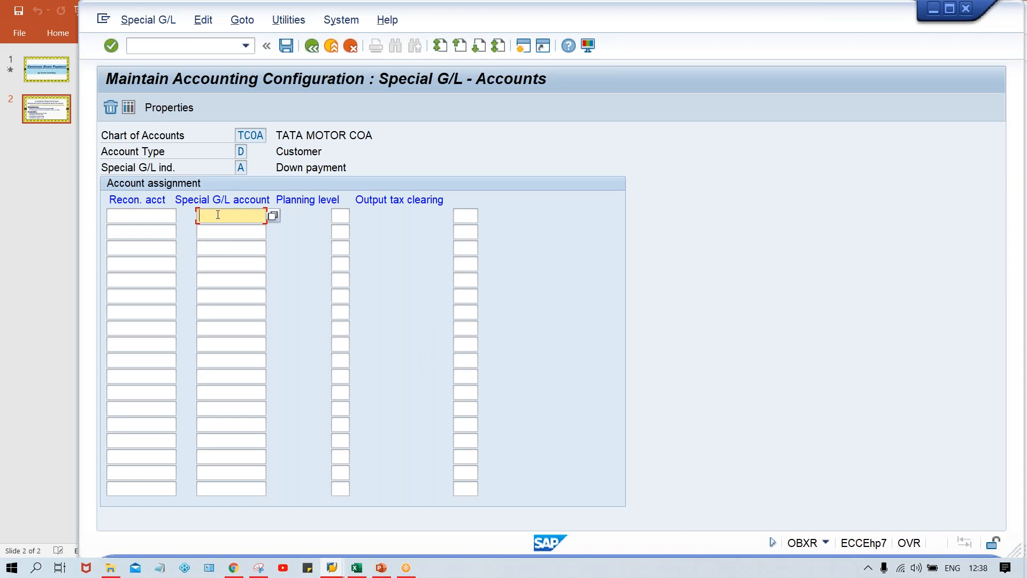
type("2001")
key("shift+Tab")
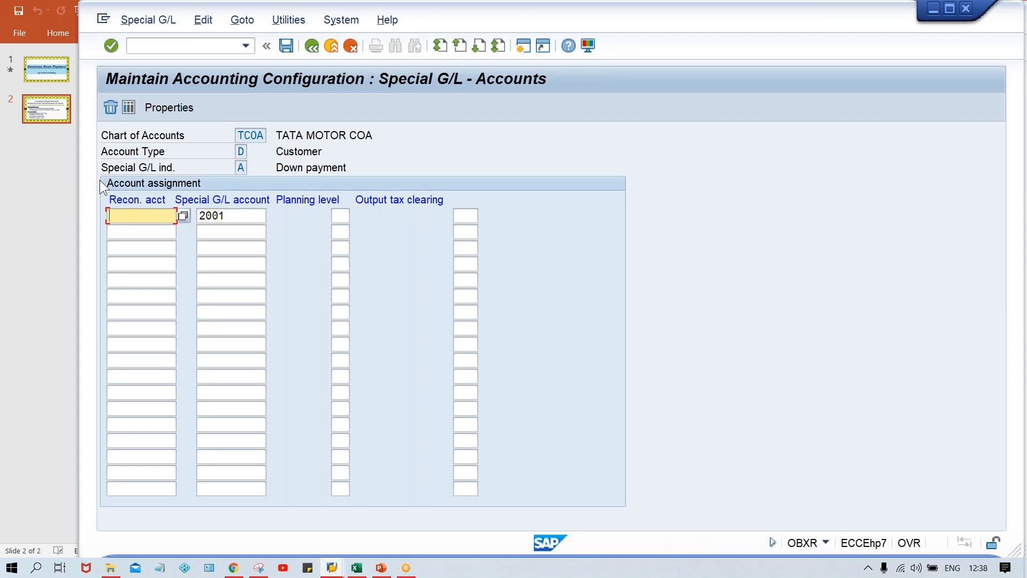
left_click(185, 219)
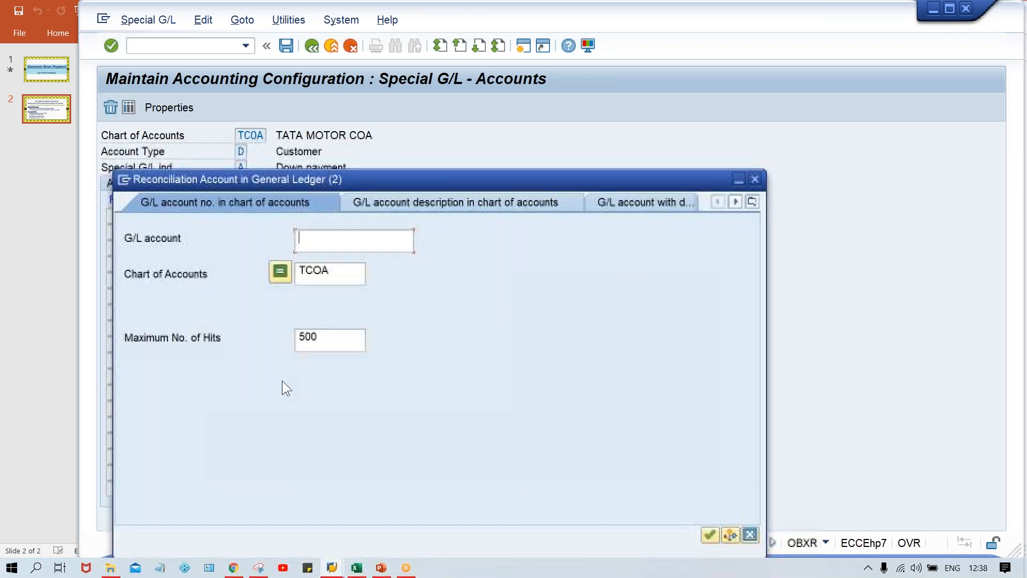
key("Return")
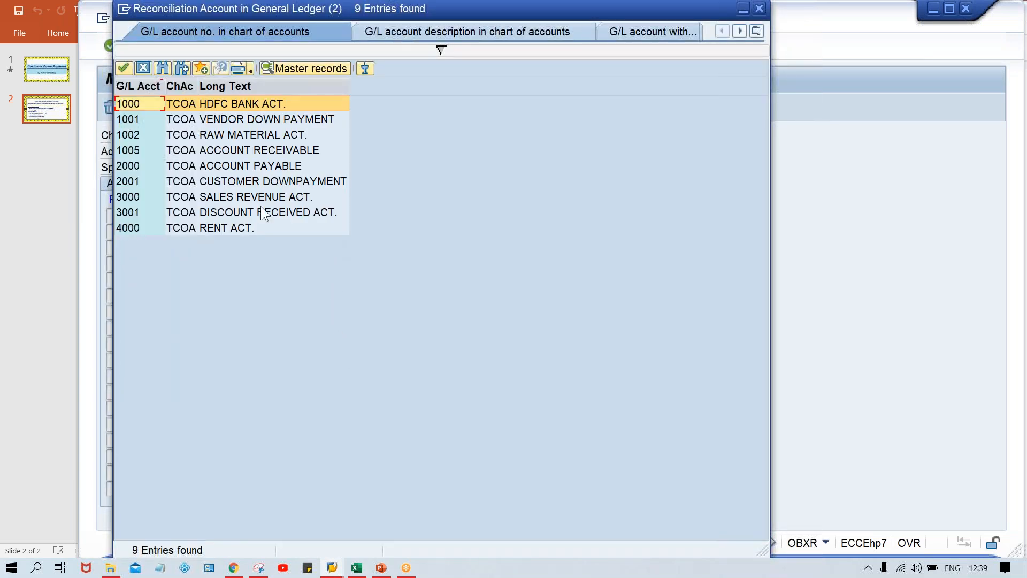
left_click(307, 149)
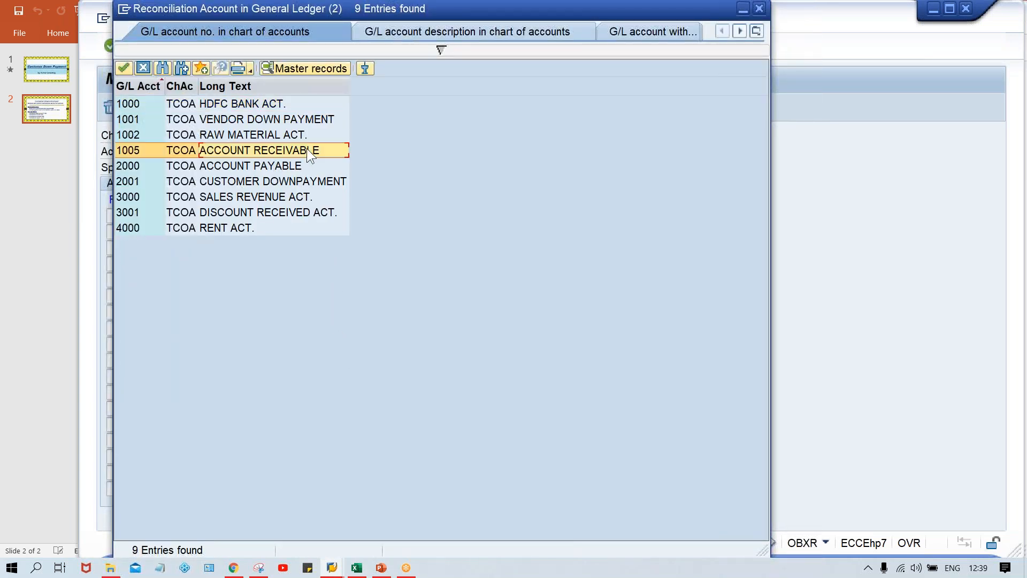
double_click(306, 150)
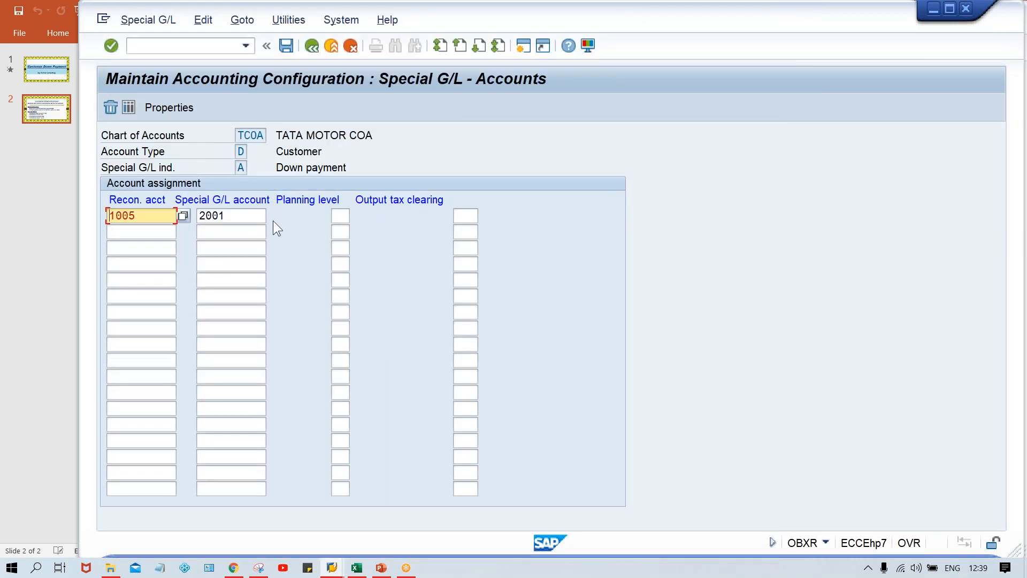
key("ctrl+s")
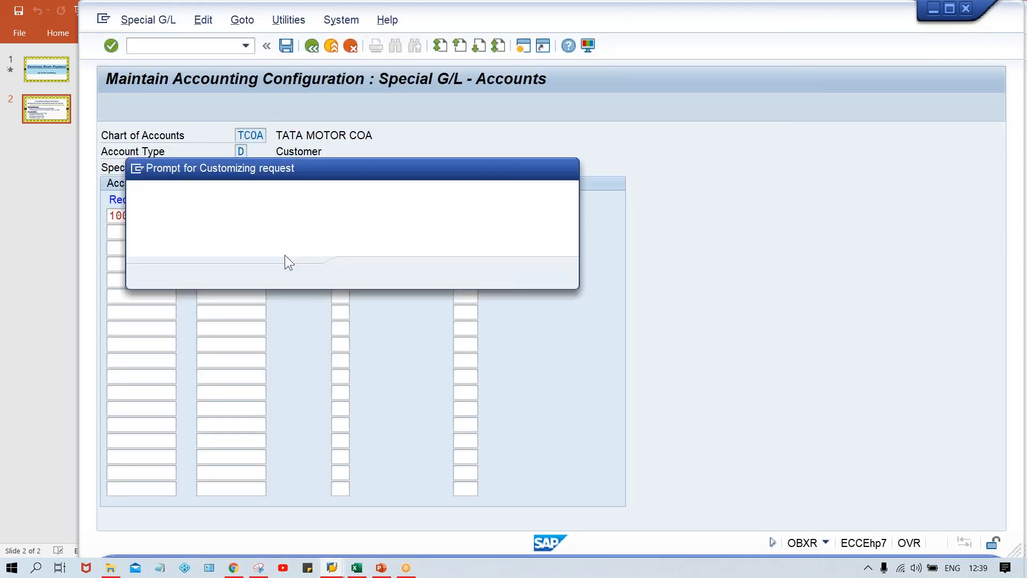
left_click(356, 277)
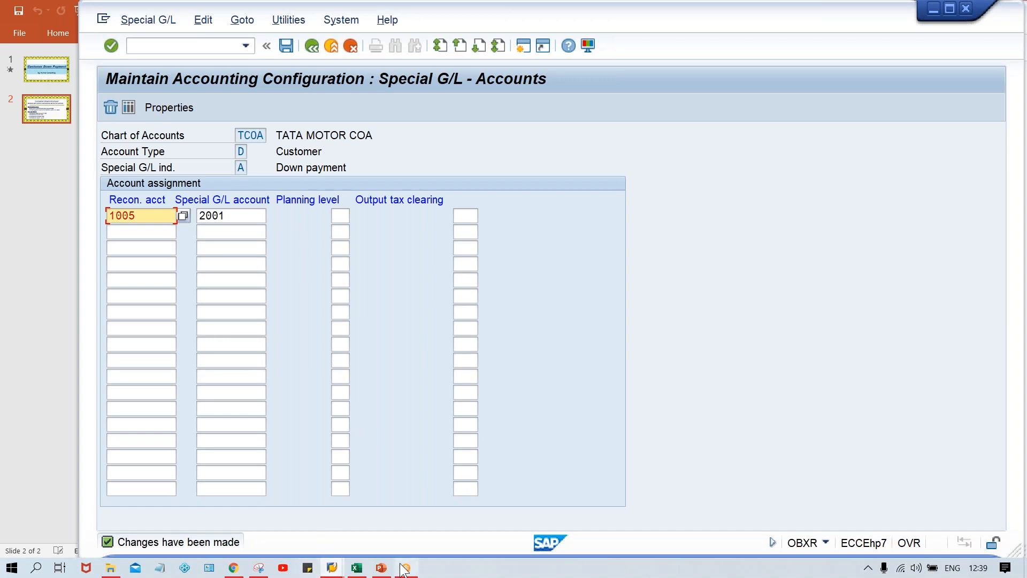
- Consult the end user steps on the PowerPoint slide, and start transaction F-29 in the SAP session showing G/L account 2001
left_click(385, 571)
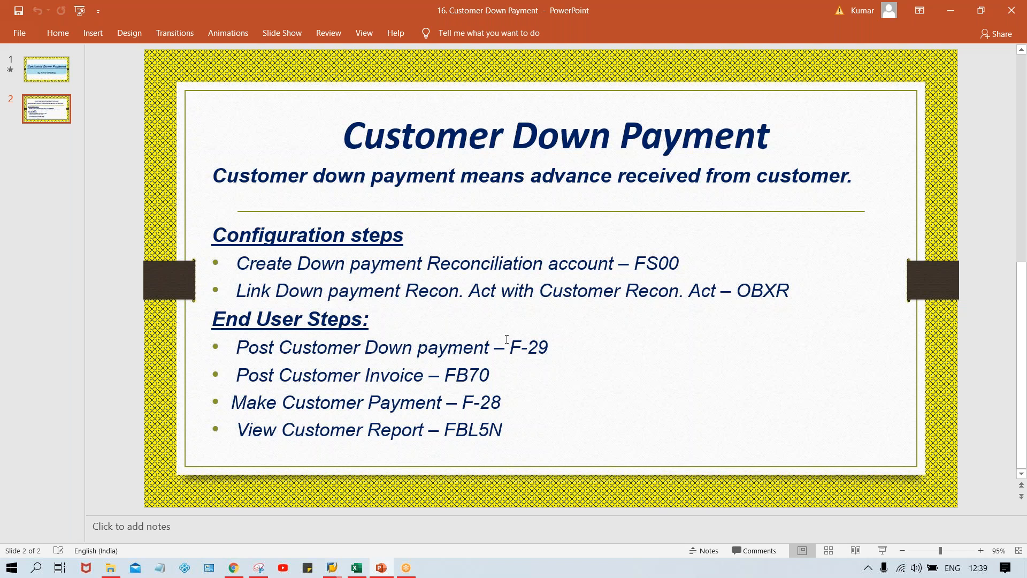
key("alt+Tab")
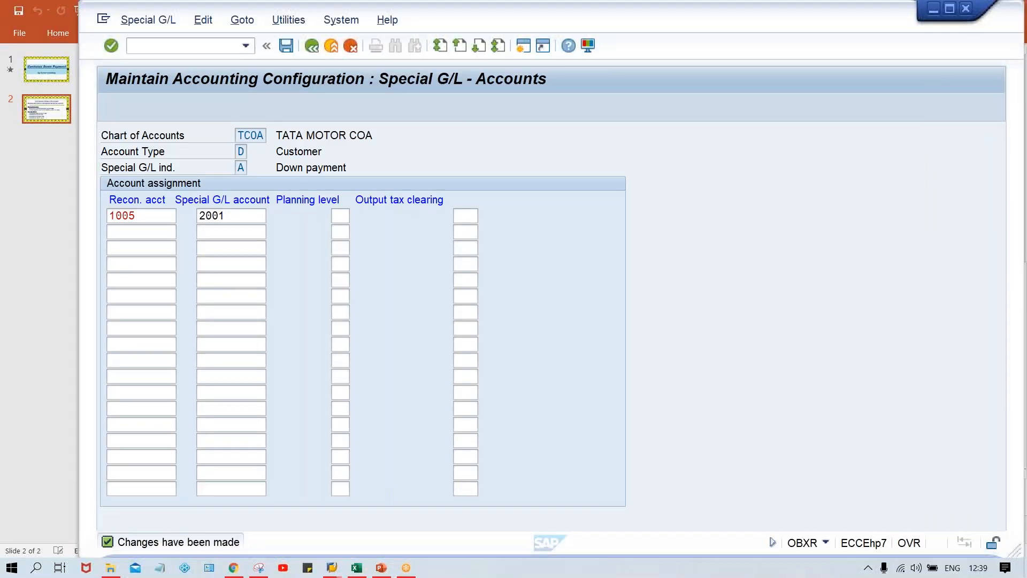
key("alt+Tab")
key("alt+Tab")
left_click(193, 40)
type("/NF-29")
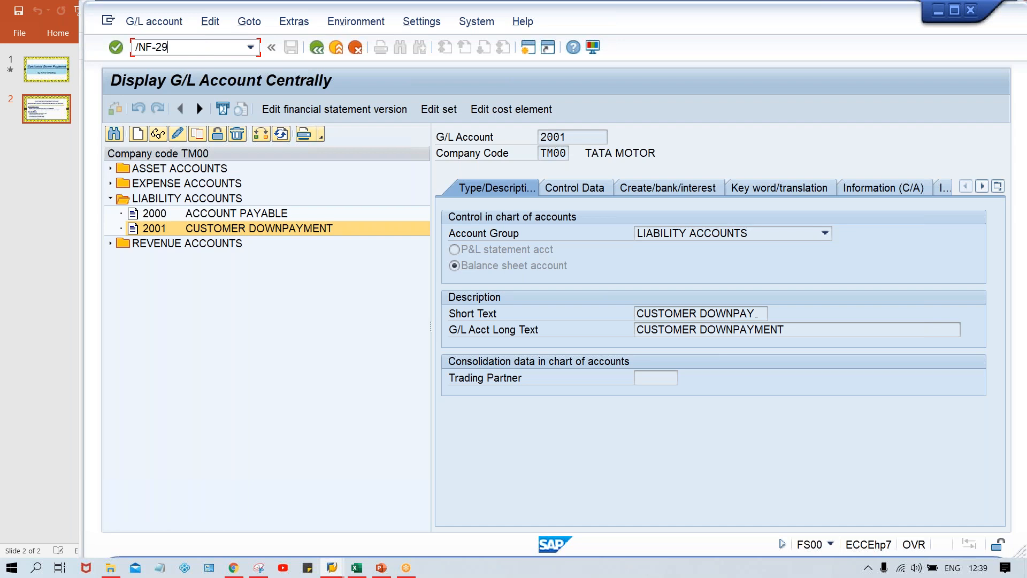
key("Return")
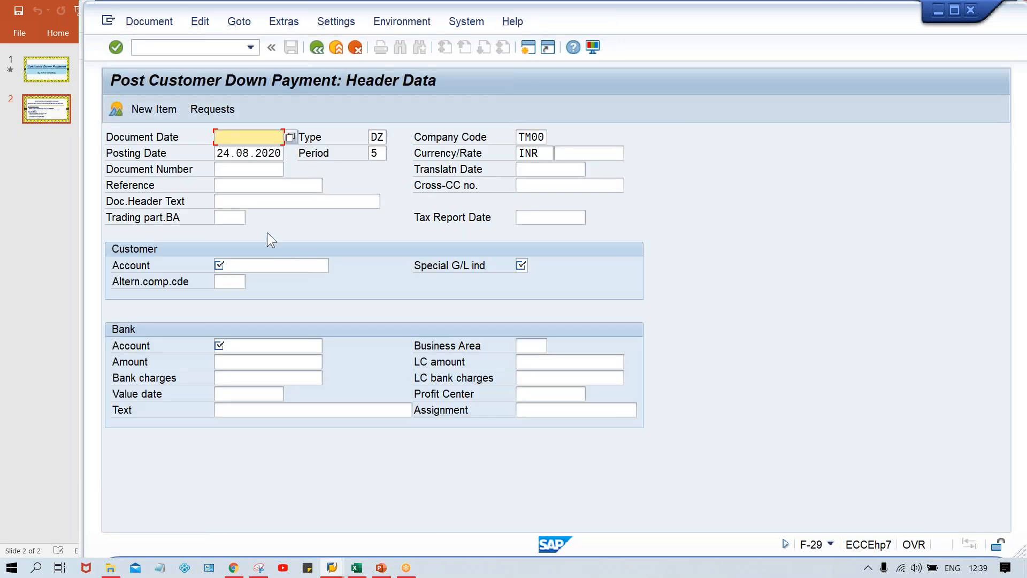
- Set the document date to 24.08.2020, and enter the test customer's account number with special G/L indicator A
type("24.08.20")
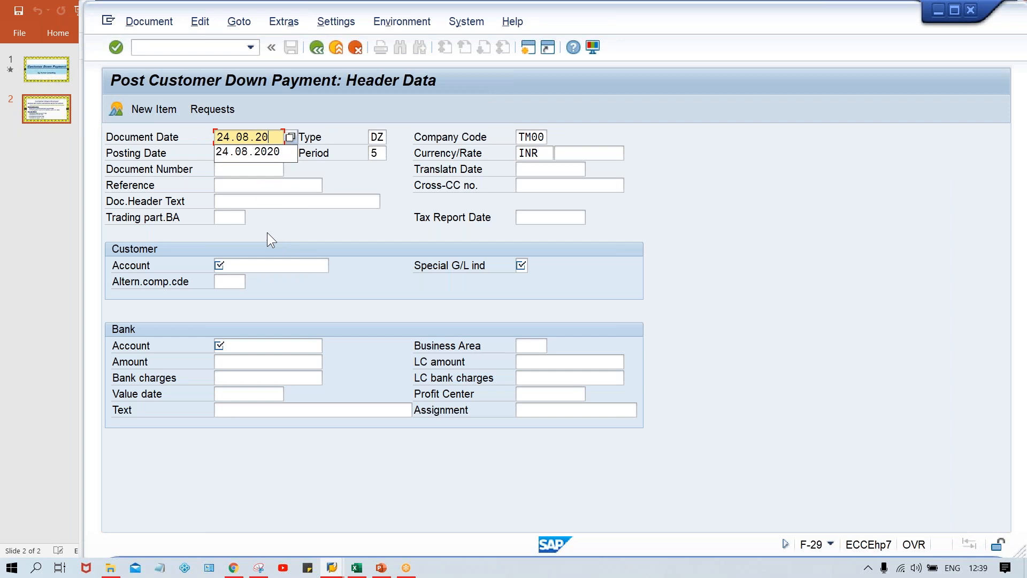
type("20")
key("Return")
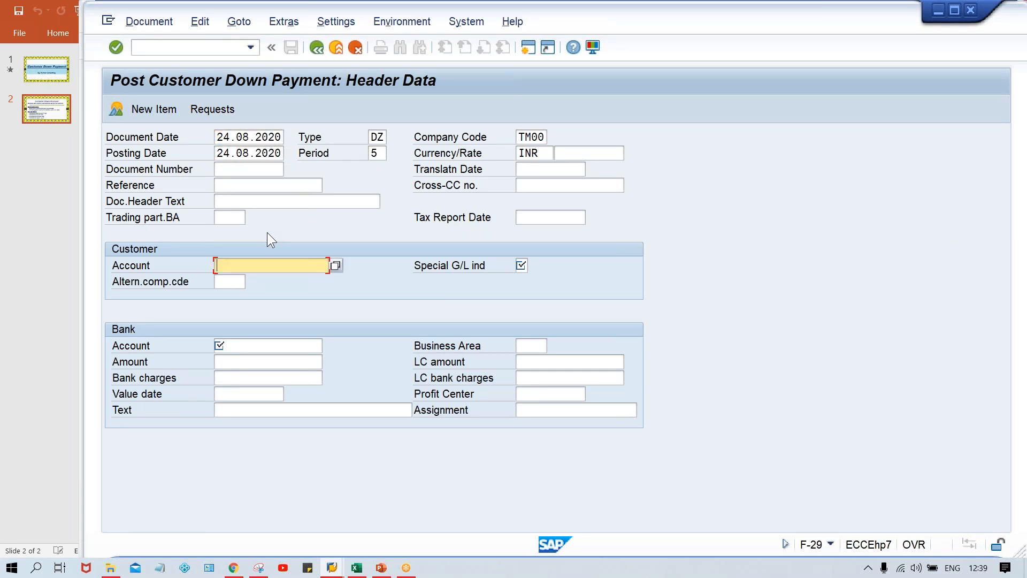
type("10")
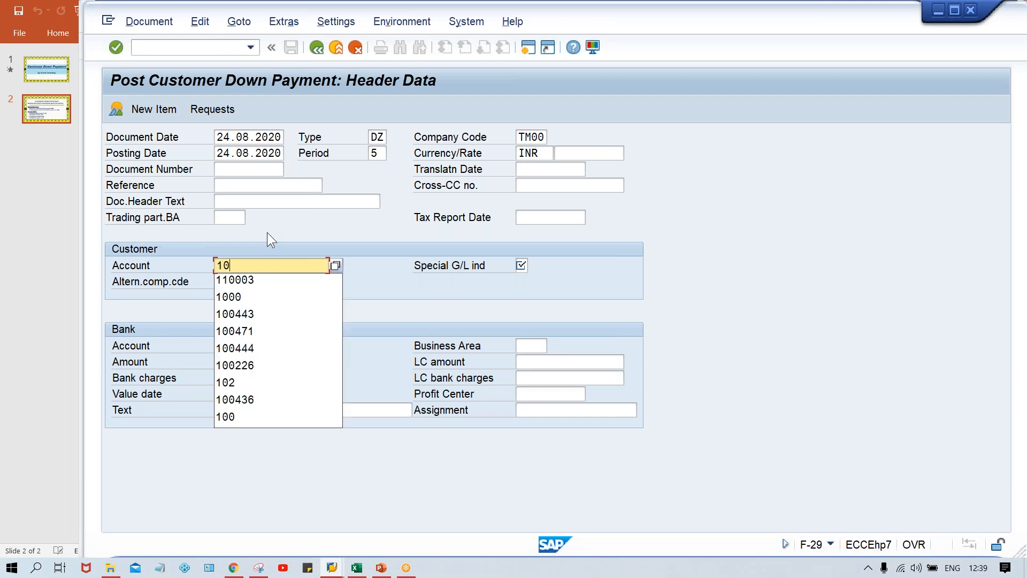
type("0232")
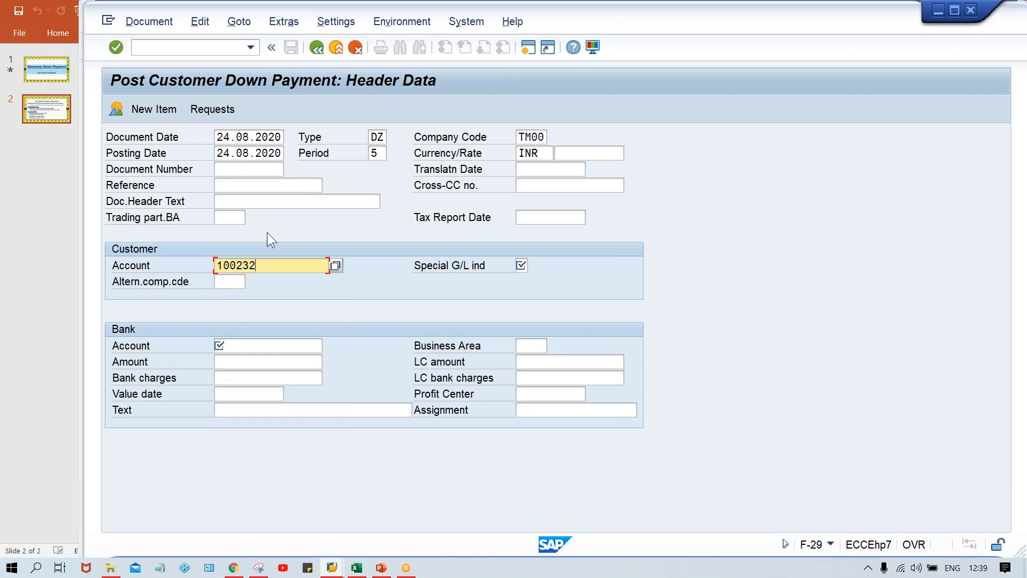
key("Tab")
type("A")
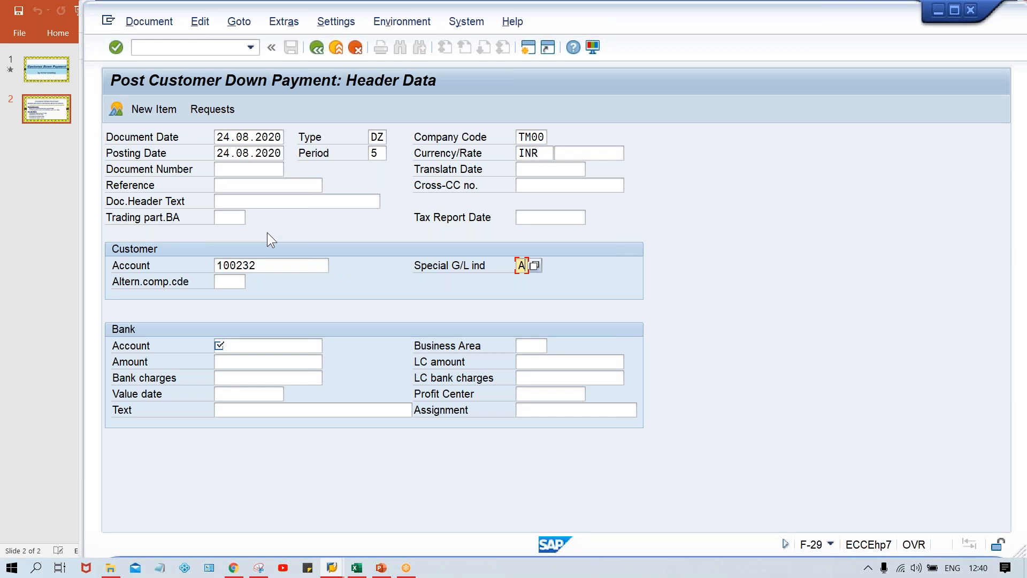
- Enter bank G/L account 1000 with an amount of 500 INR and proceed to the customer item
key("Tab")
key("Tab")
key("Down")
key("Return")
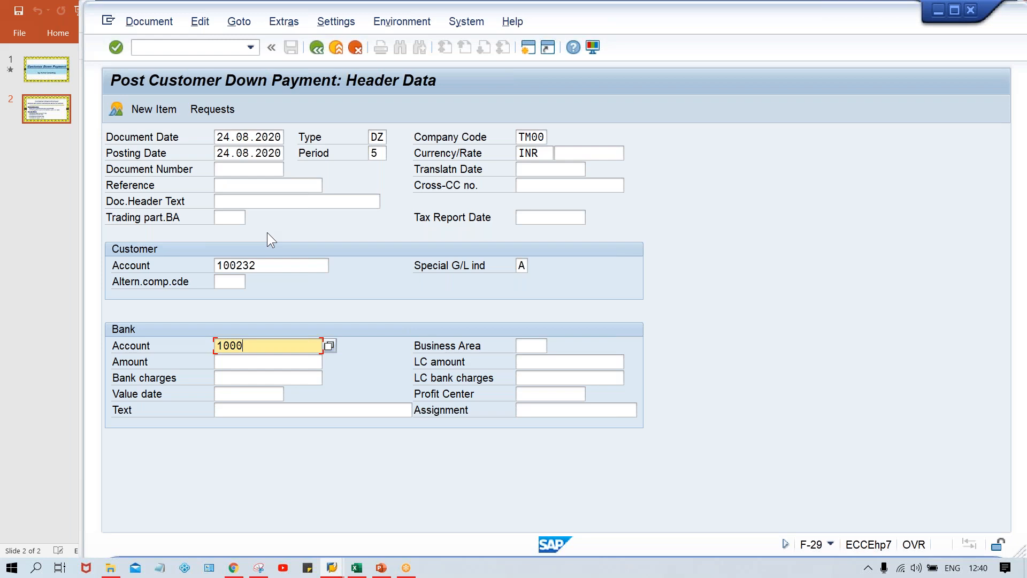
key("Tab")
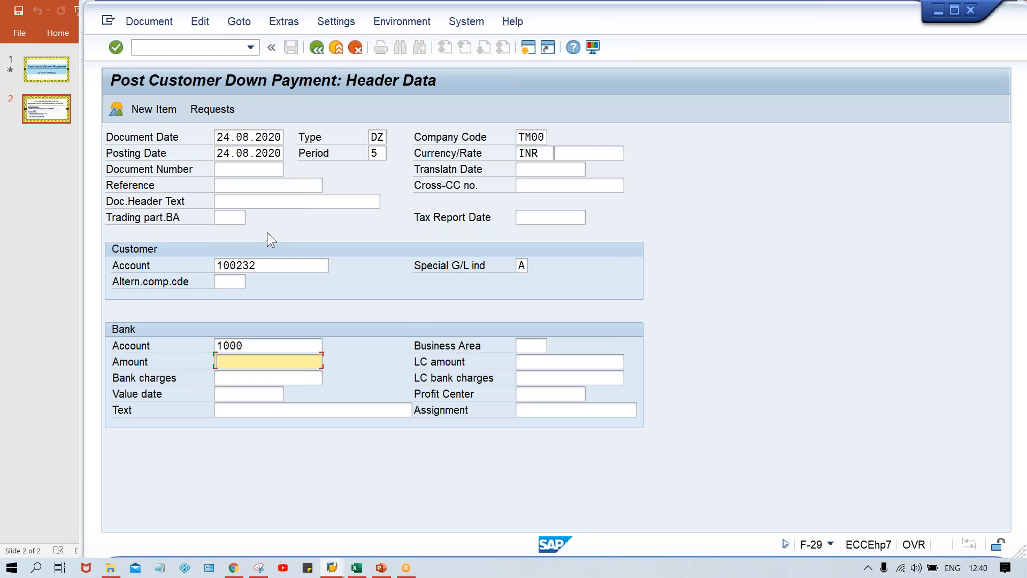
type("500")
key("Return")
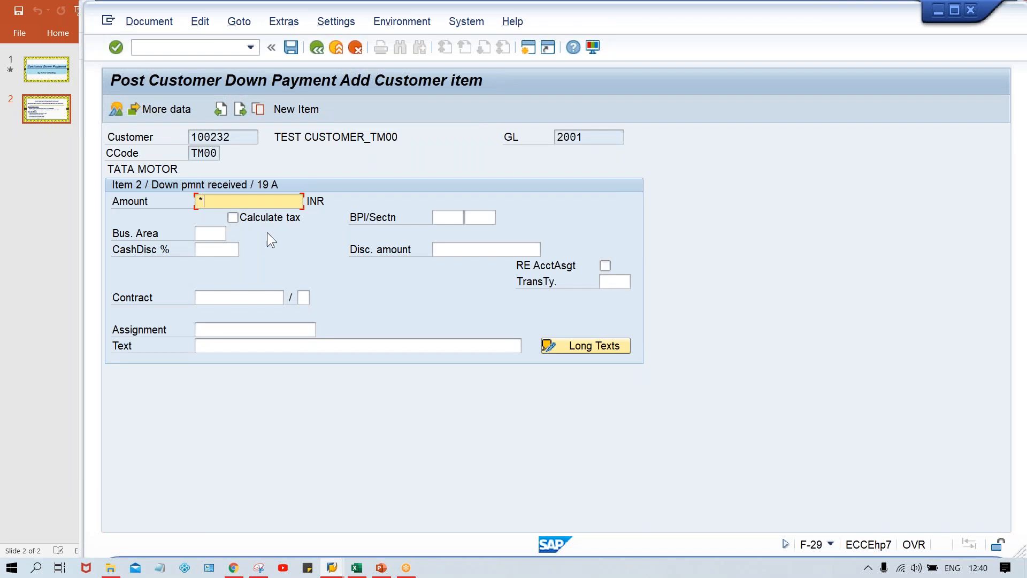
- Set the customer item's amount to * and its text to "Customer Downpayment"
key("Down")
key("Down")
key("Down")
key("Down")
key("Down")
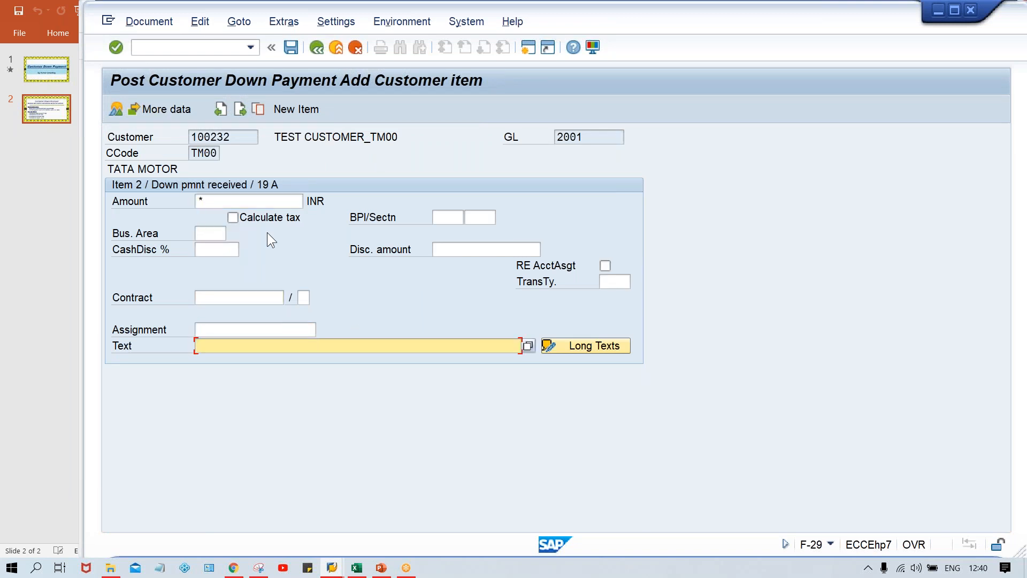
type("C")
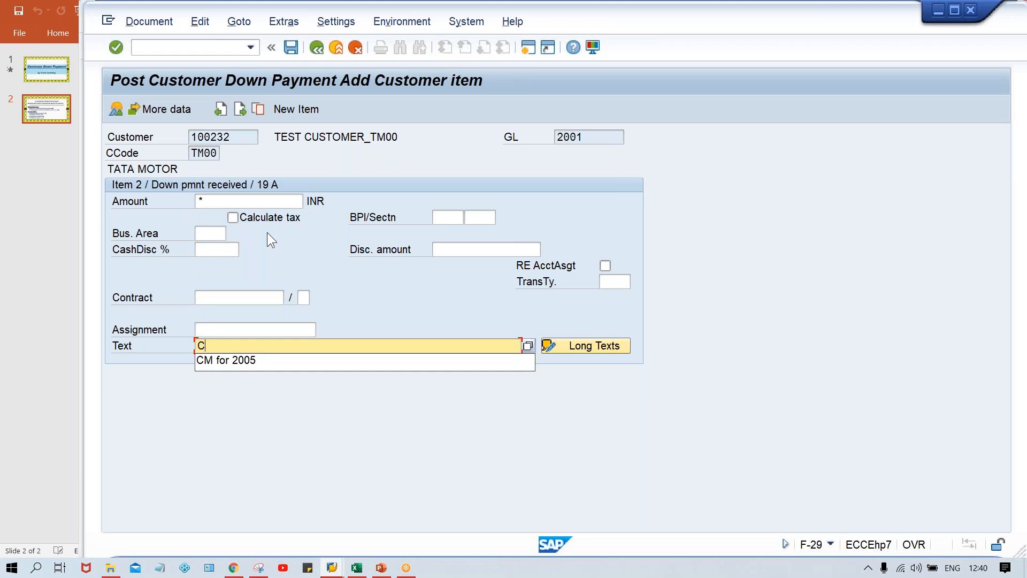
key("Caps_Lock")
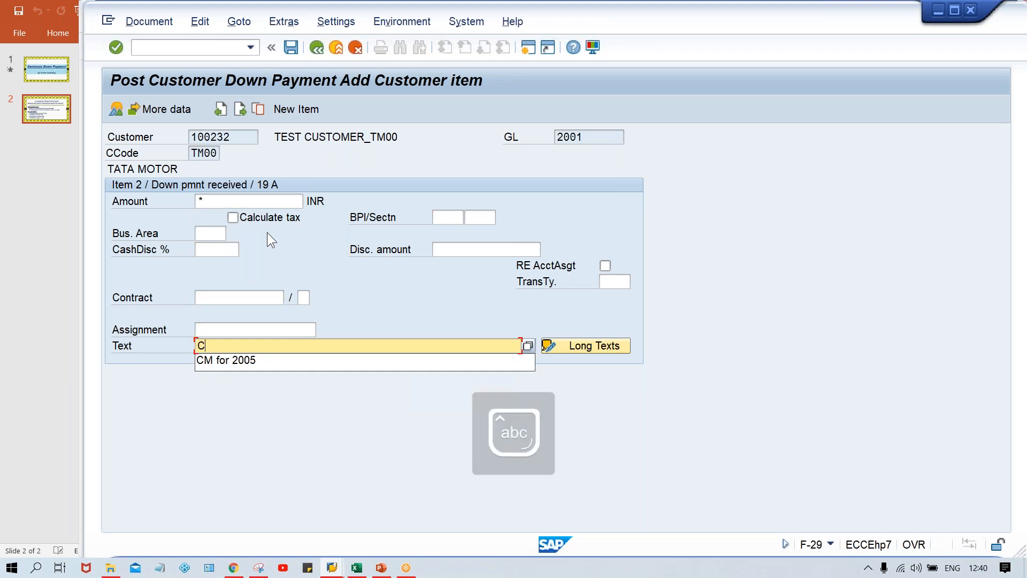
type("ustomer Downpayment")
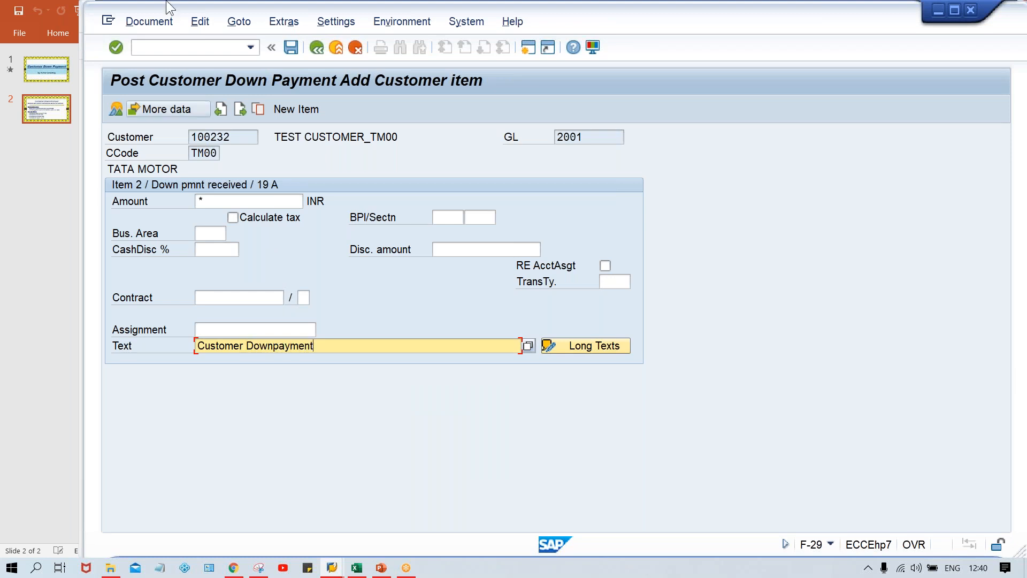
- Simulate the customer down payment document and post it
left_click(153, 22)
left_click(177, 99)
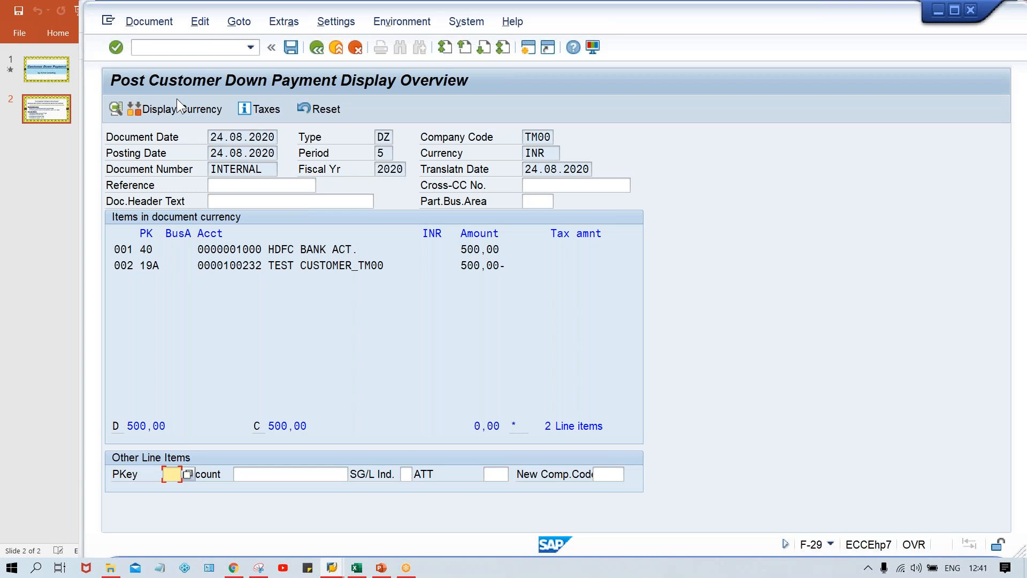
key("ctrl+s")
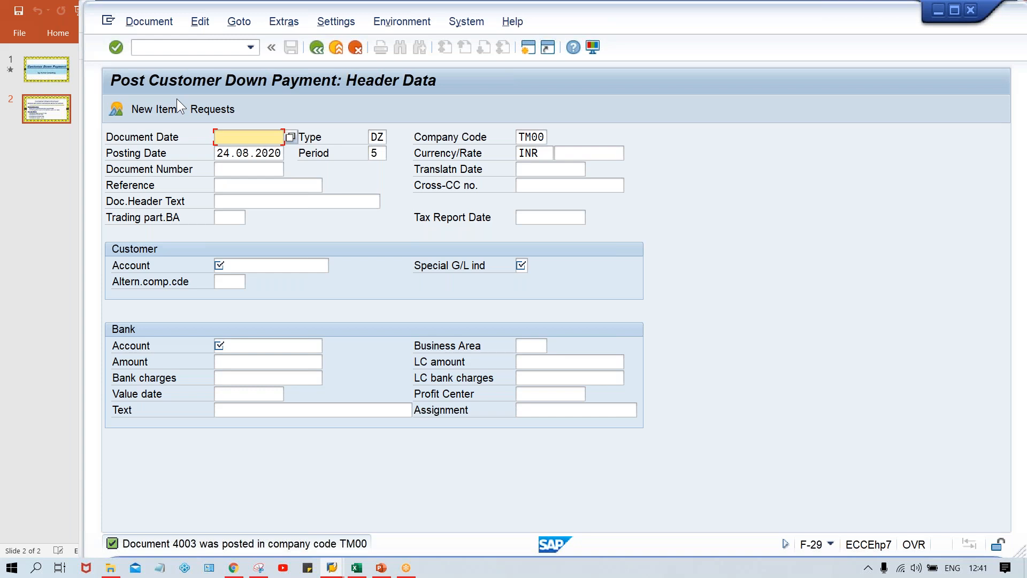
- Run the FBL5N customer line item report for the test customer's open normal items in company code TM00
key("ctrl+slash")
type("/nf")
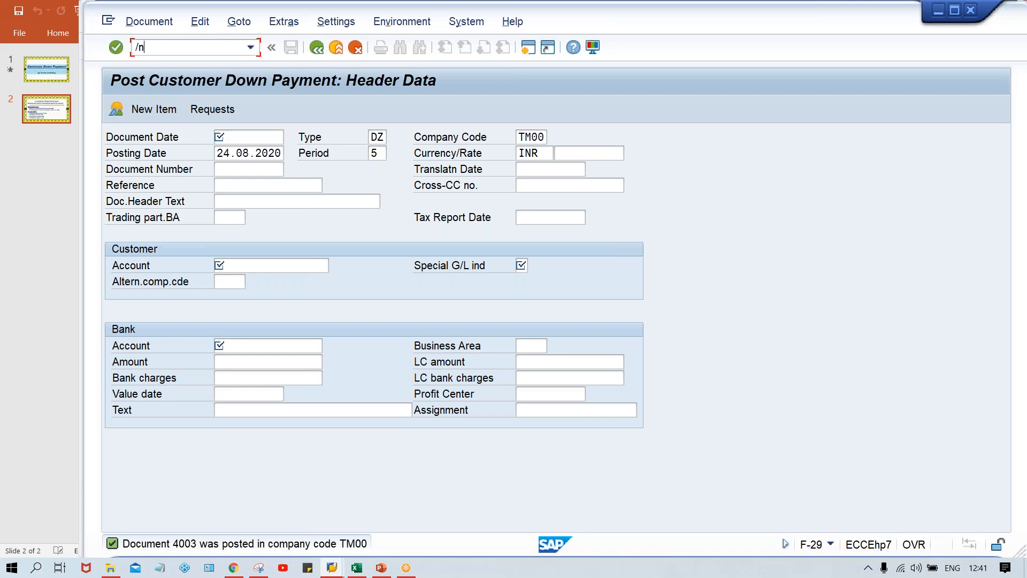
type("bl5n")
key("Return")
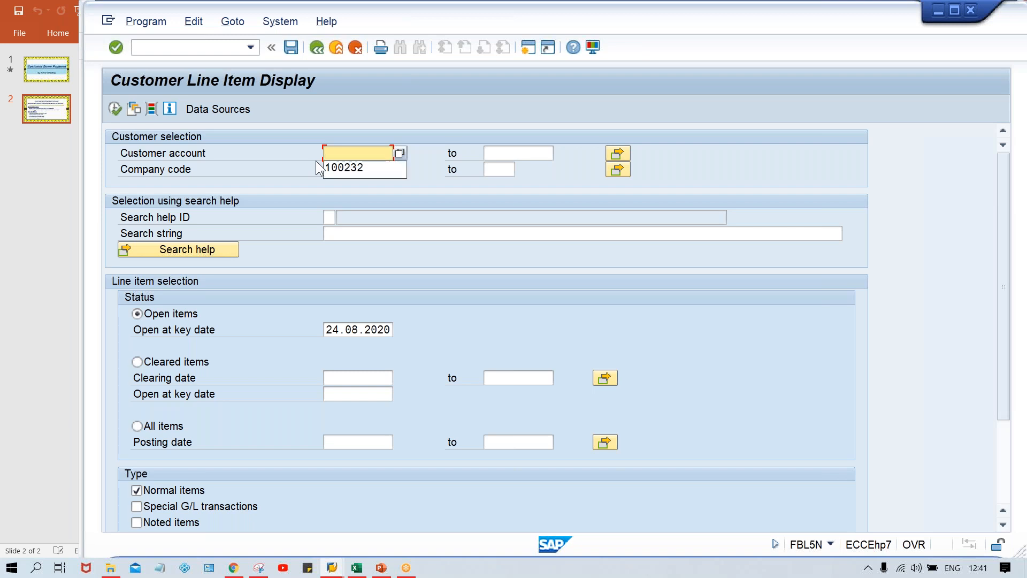
key("Down")
key("Return")
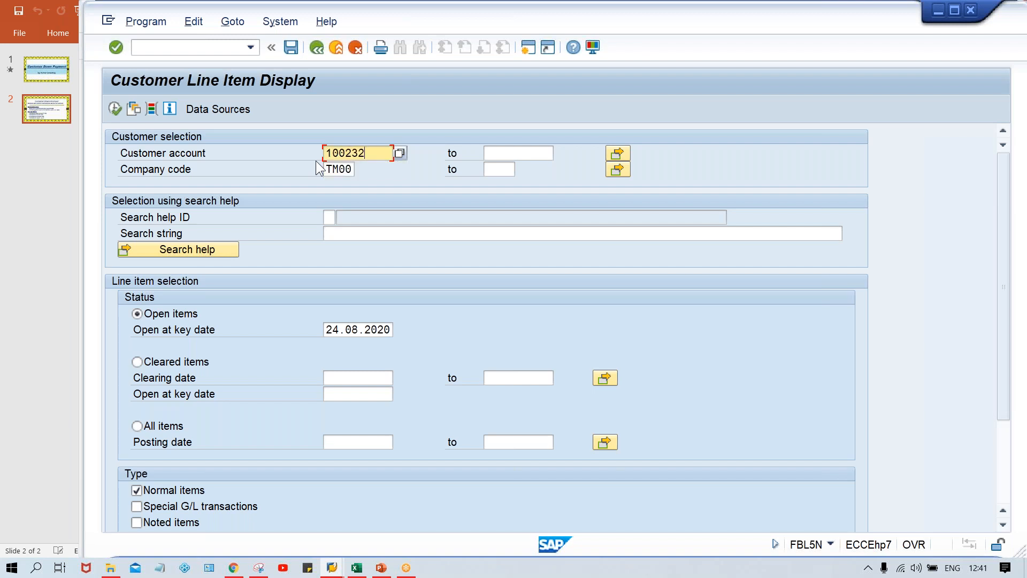
left_click(114, 110)
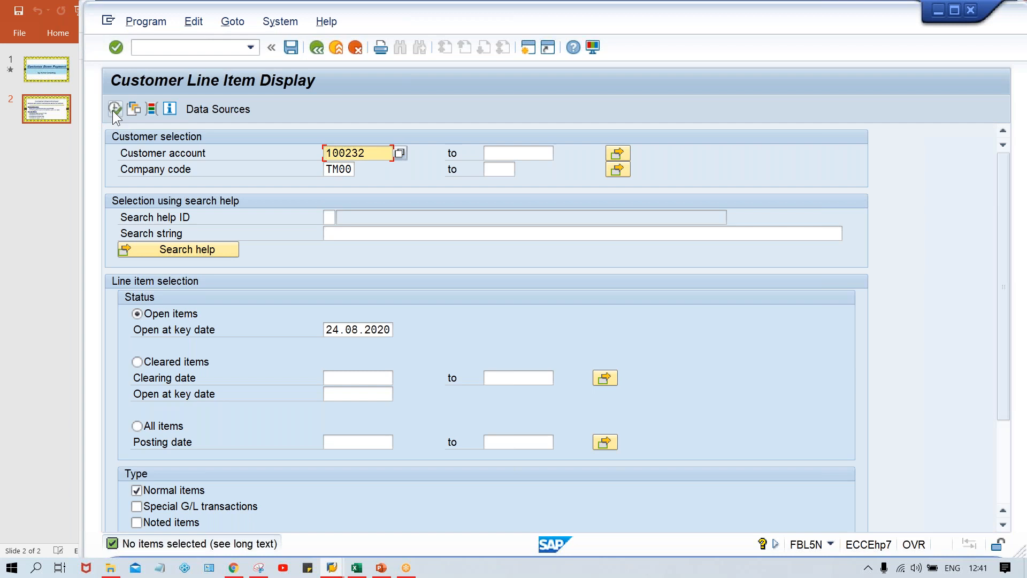
- Open the customer invoice entry transaction FB70 in a new session
key("alt+Tab")
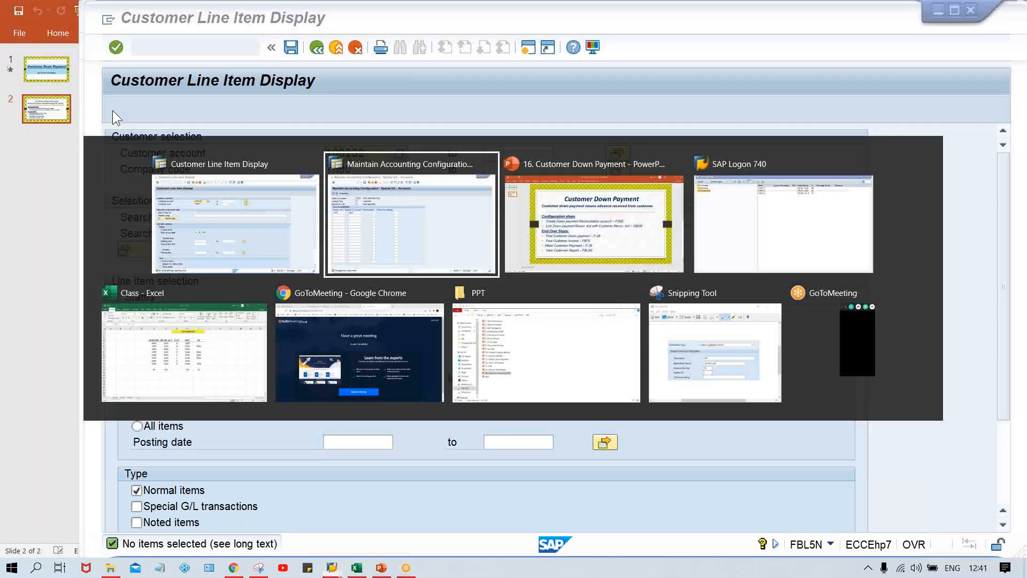
key("alt+shift+Tab")
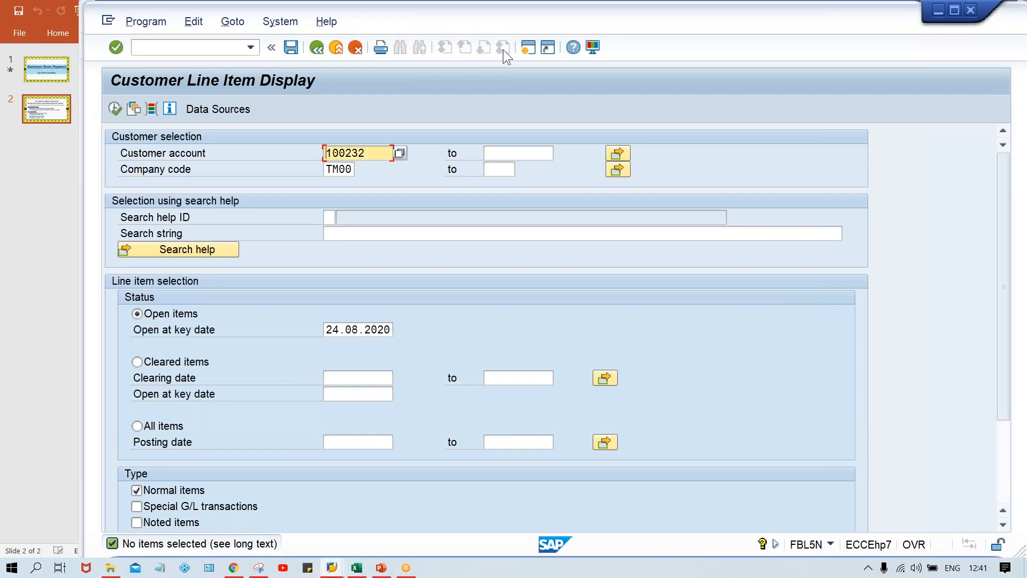
left_click(527, 47)
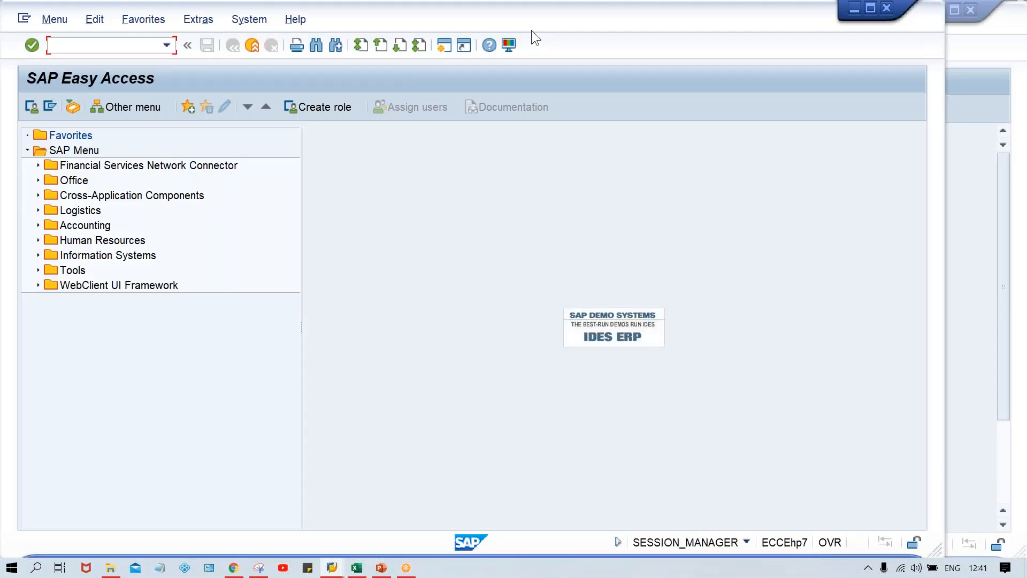
left_click_drag(531, 30, 621, 31)
type("fb70")
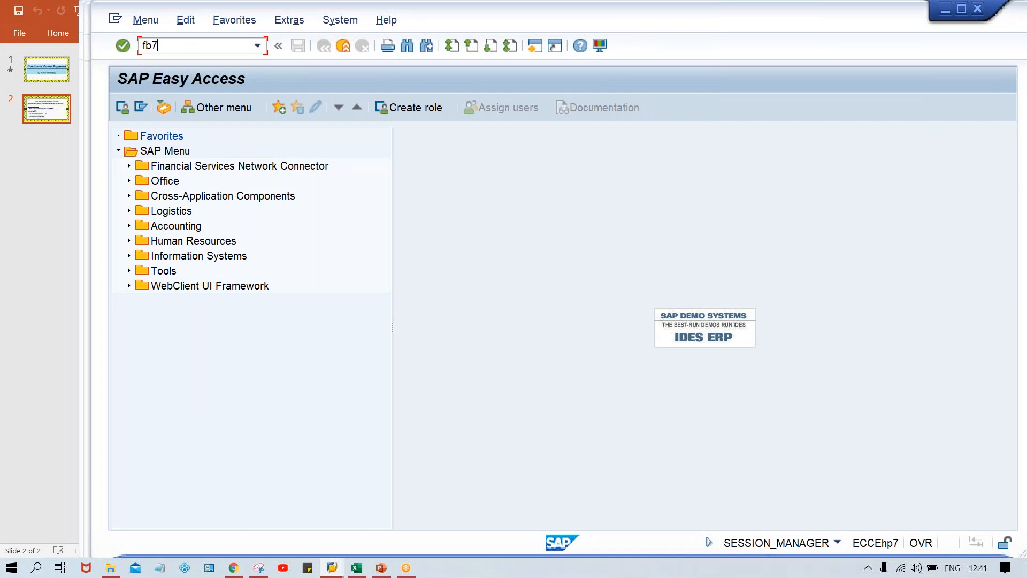
key("Return")
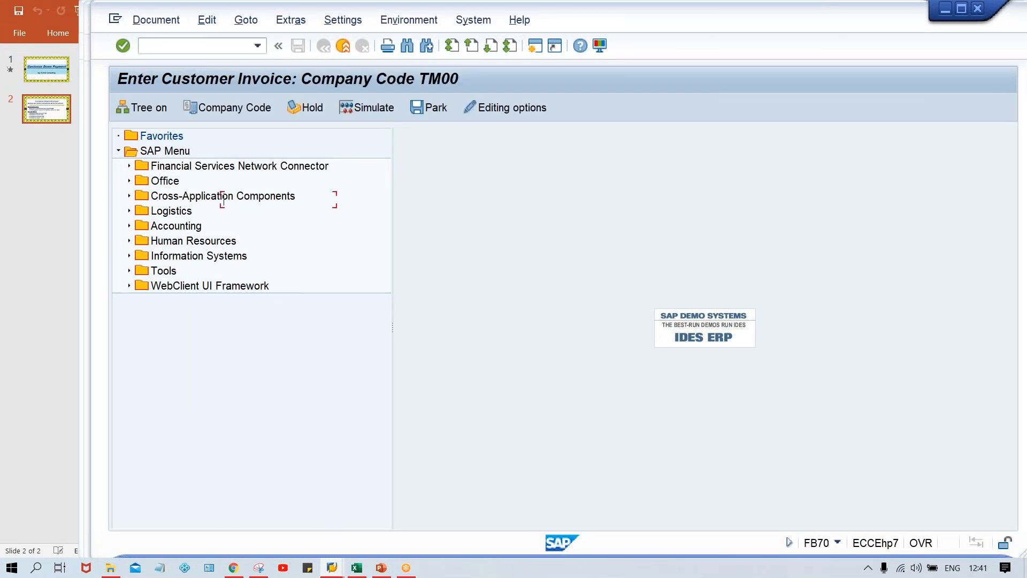
- Enter the test customer's account and set the invoice date to 24.08.2020 in the invoice header
key("Caps_Lock")
key("Down")
key("Return")
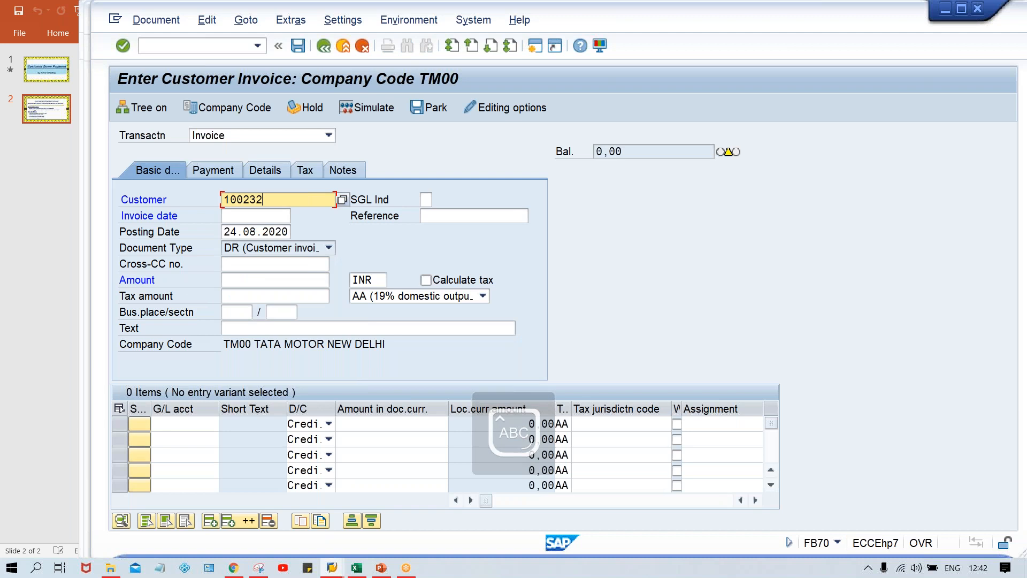
key("Tab")
key("Tab")
key("Down")
key("Return")
key("Tab")
key("Tab")
key("Tab")
key("Tab")
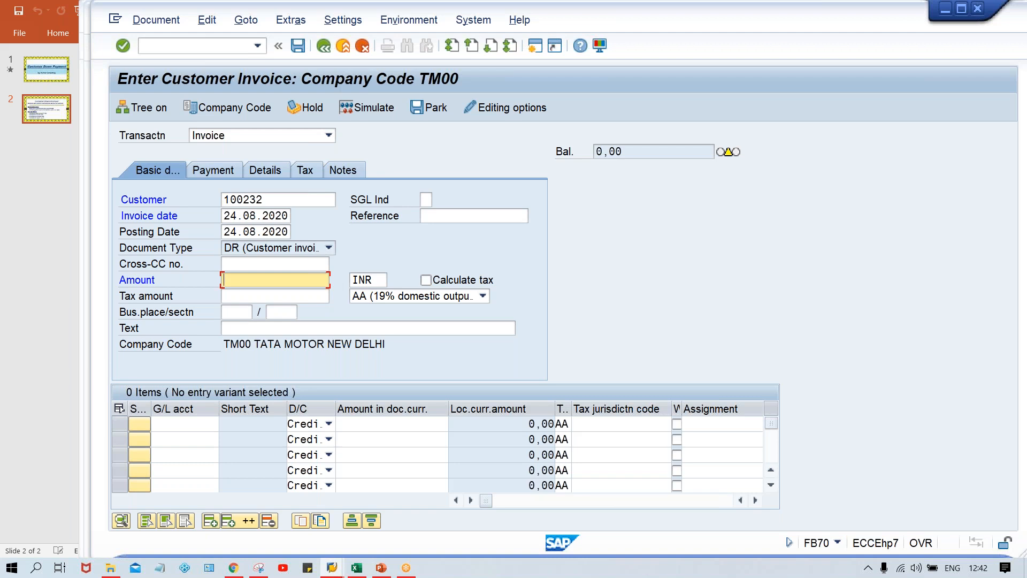
- Set the invoice amount to 1200 INR and add a credit line for G/L account 3000 with 1200
type("1000")
key("BackSpace")
key("BackSpace")
key("BackSpace")
type("200")
key("ctrl+Tab")
key("Tab")
type("3000")
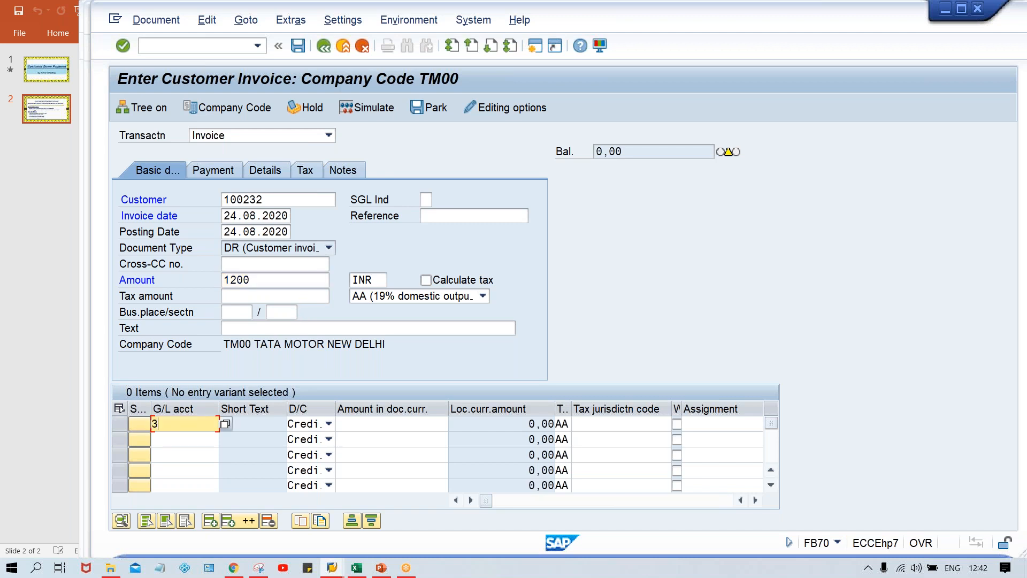
key("Tab")
key("Tab")
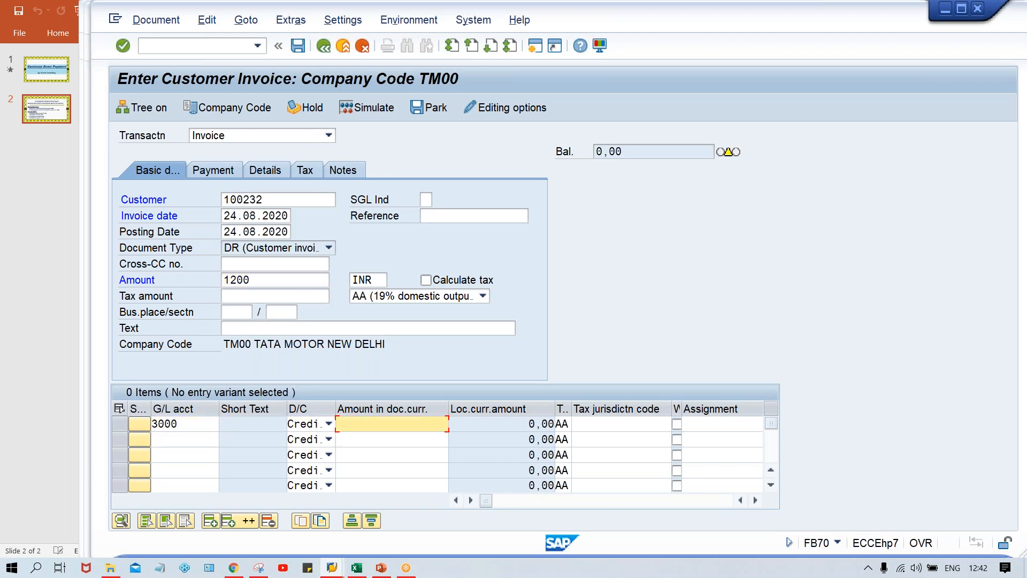
type("1200")
- Validate the customer invoice past the information and warning messages and post it
key("Return")
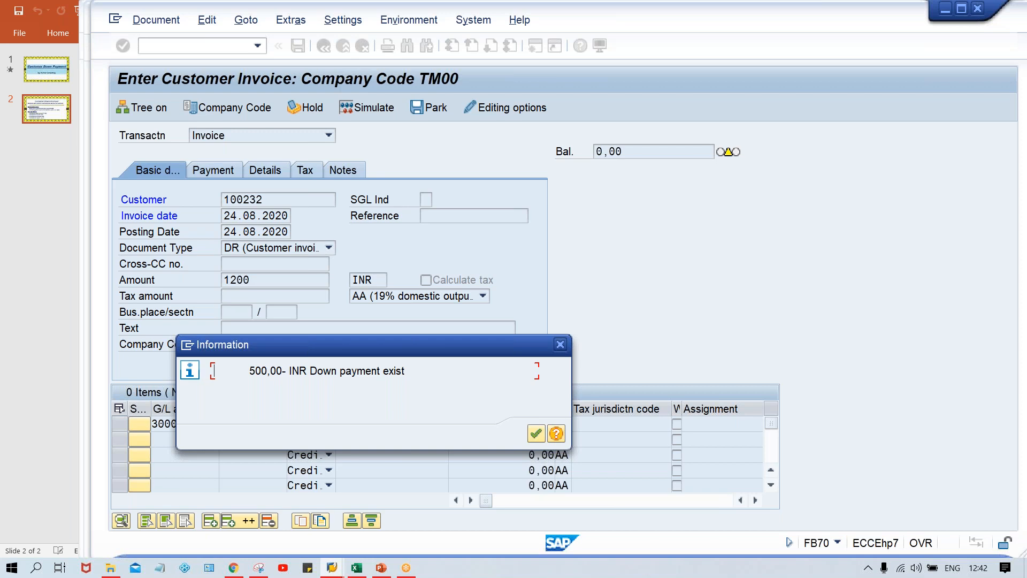
key("Return")
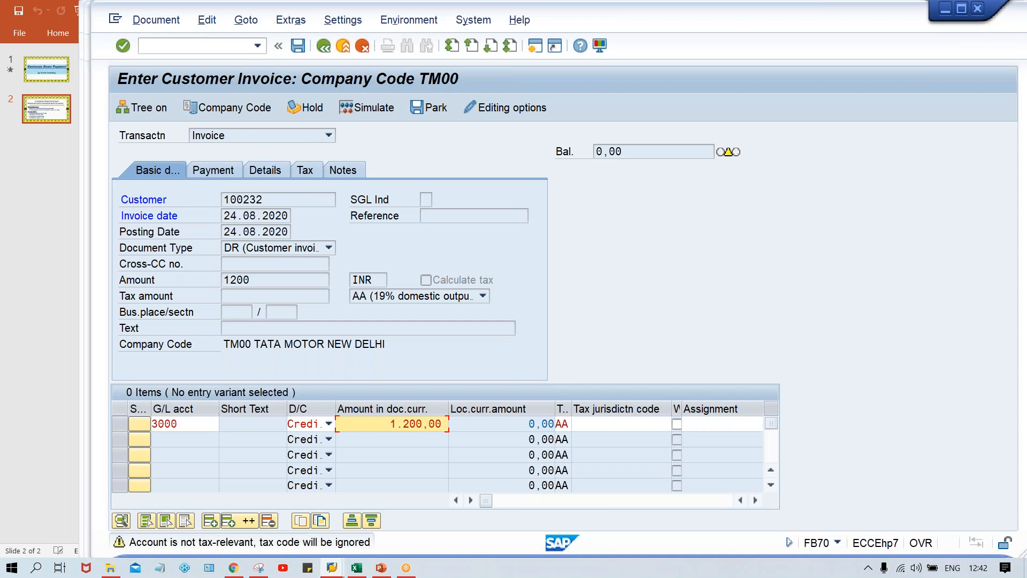
key("Return")
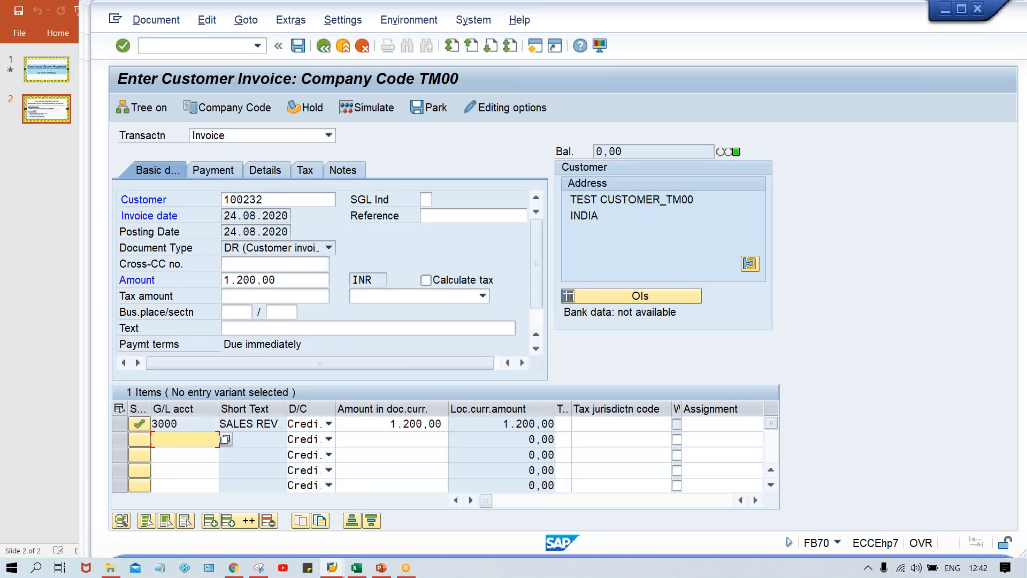
key("ctrl+s")
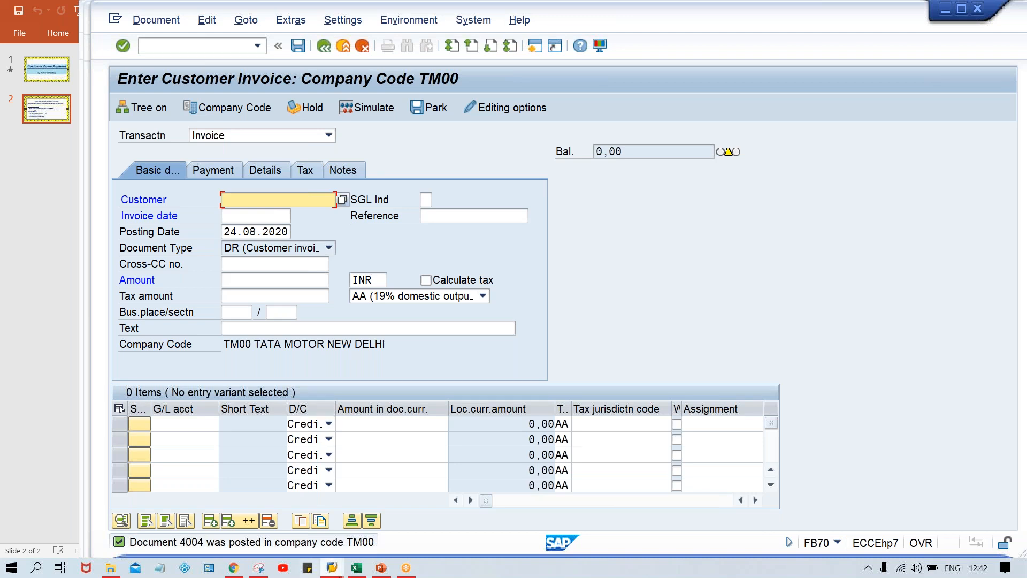
- Run the FBL5N report again for the test customer's open normal items and check the invoice amount and account totals
left_click(339, 571)
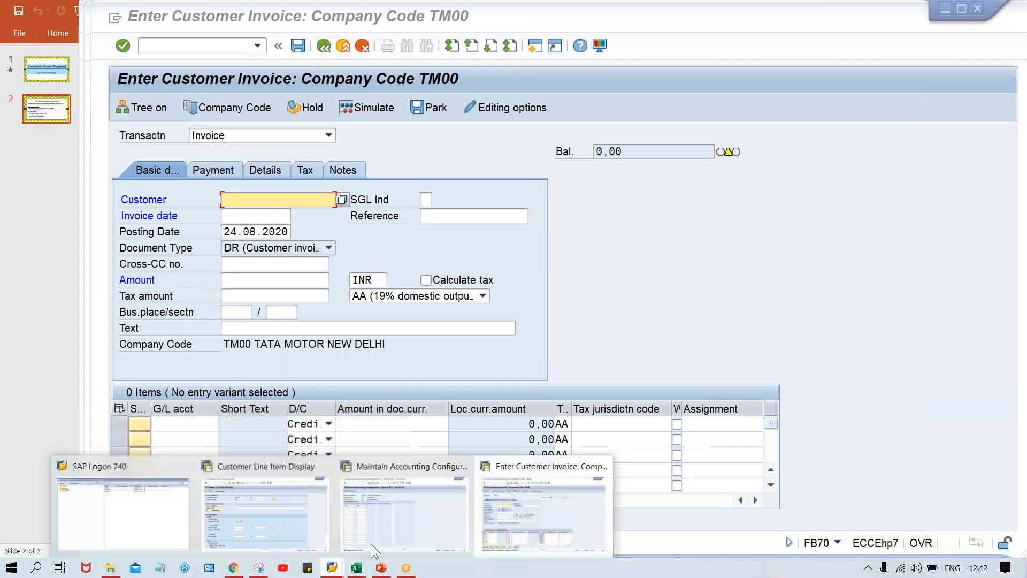
left_click(287, 518)
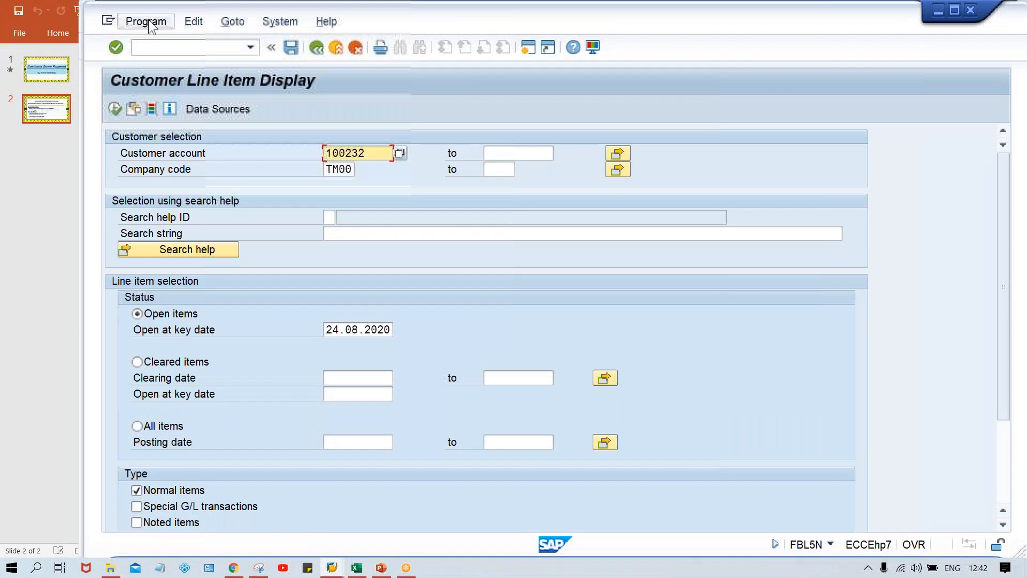
left_click(147, 21)
left_click(284, 178)
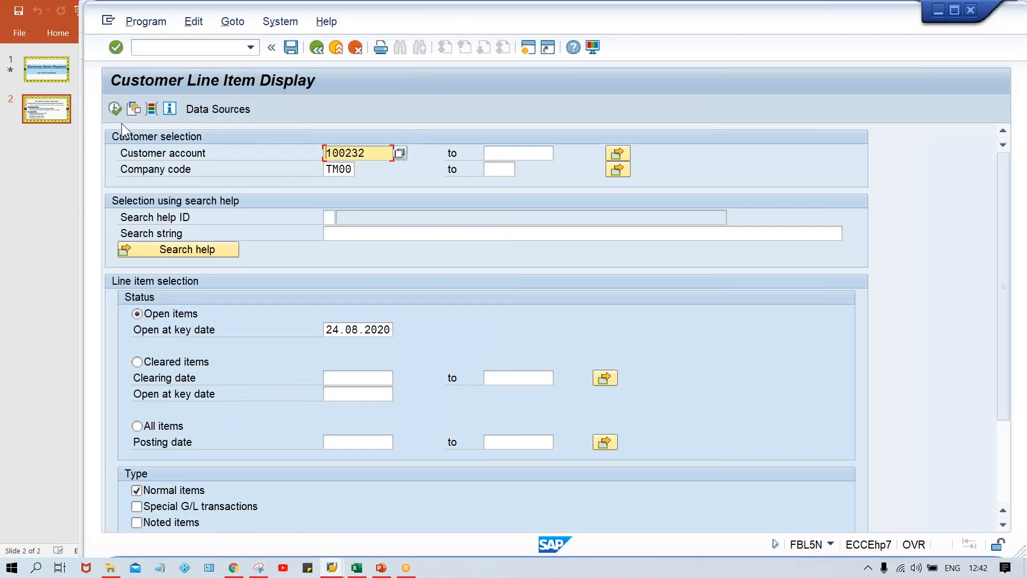
left_click(112, 114)
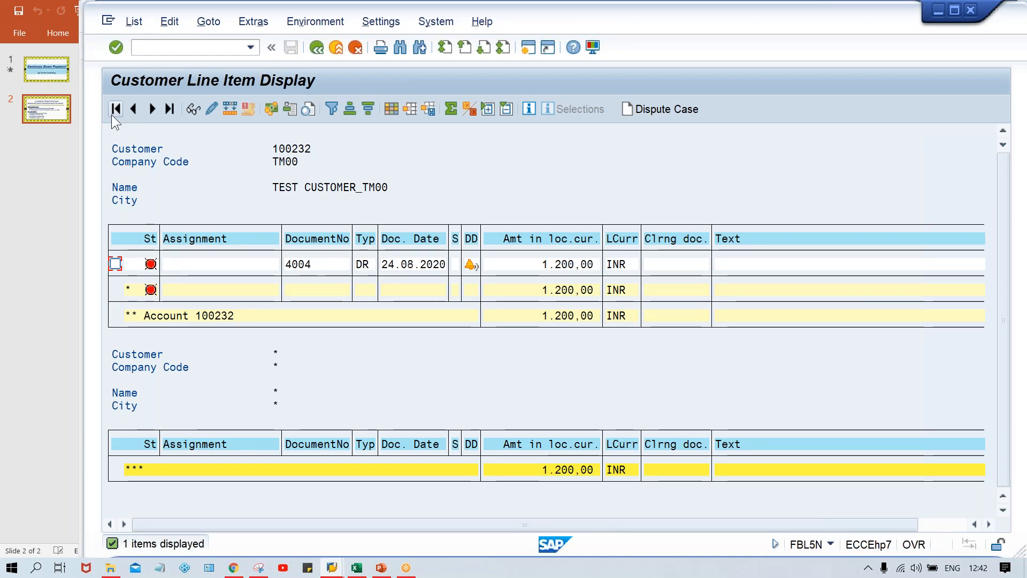
left_click(539, 266)
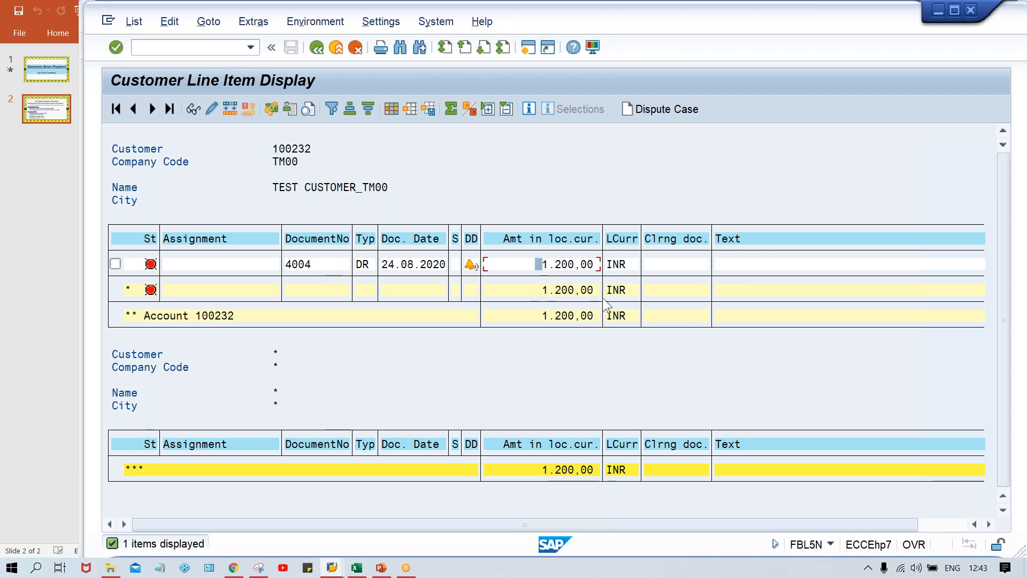
left_click(532, 262)
left_click(538, 314)
left_click(526, 315)
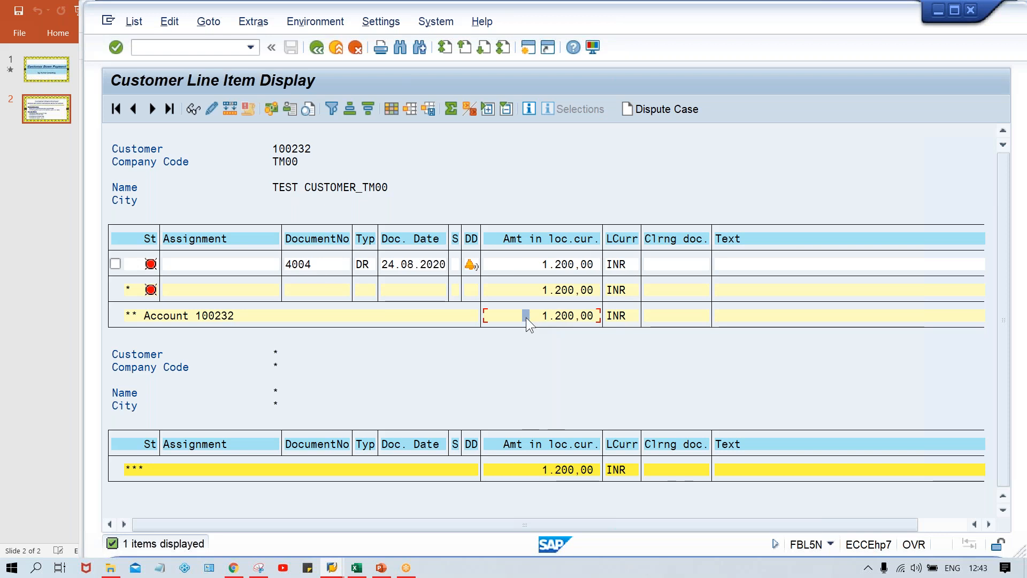
left_click(538, 469)
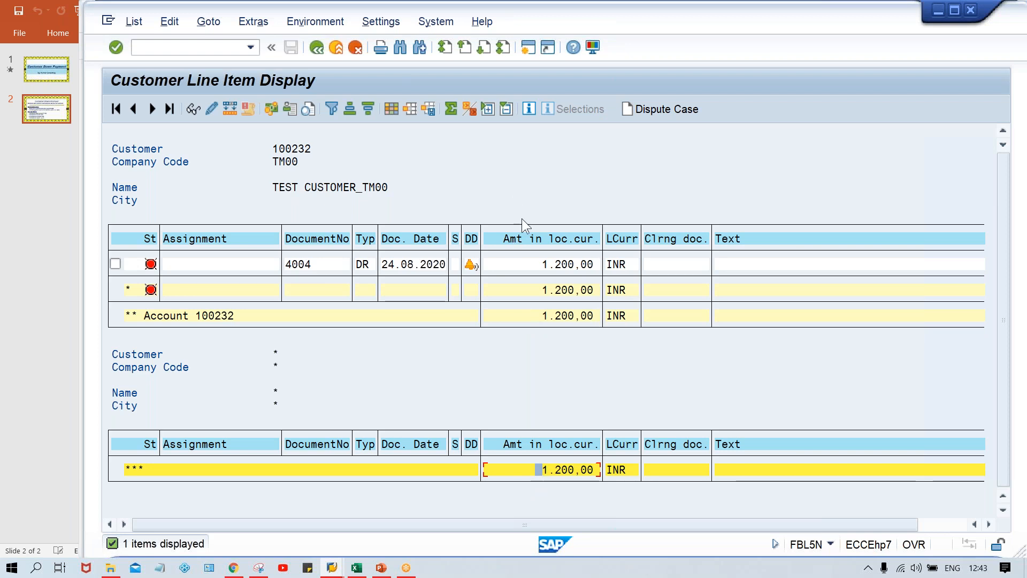
left_click(526, 263)
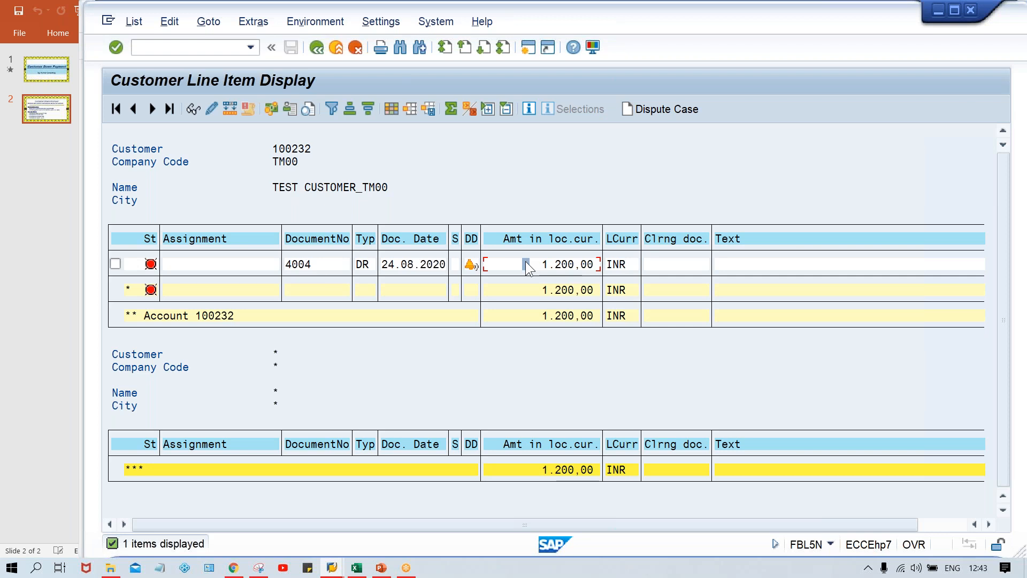
- Include special G/L transactions in the customer line item selection and run the report again
left_click(315, 48)
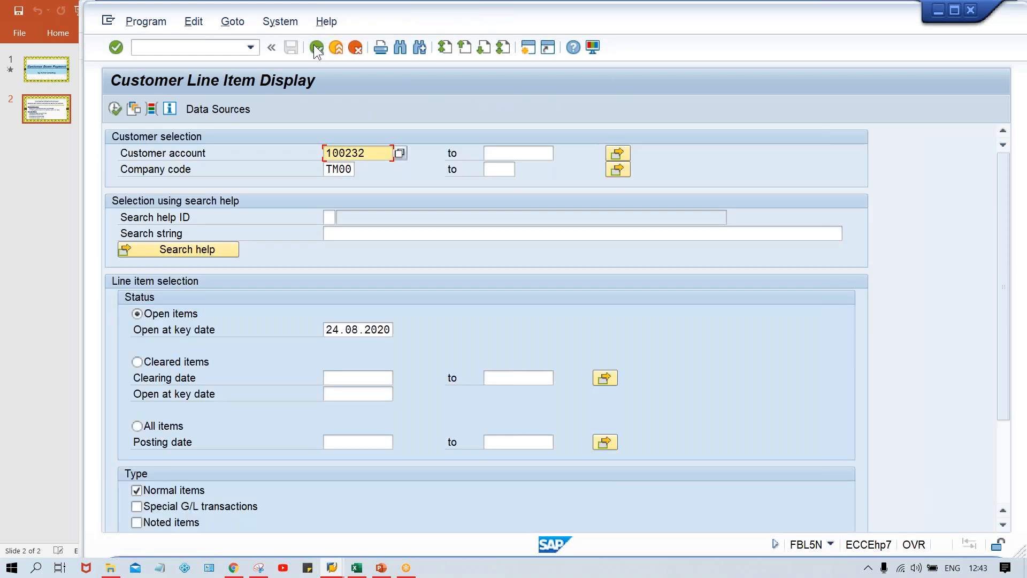
left_click(191, 505)
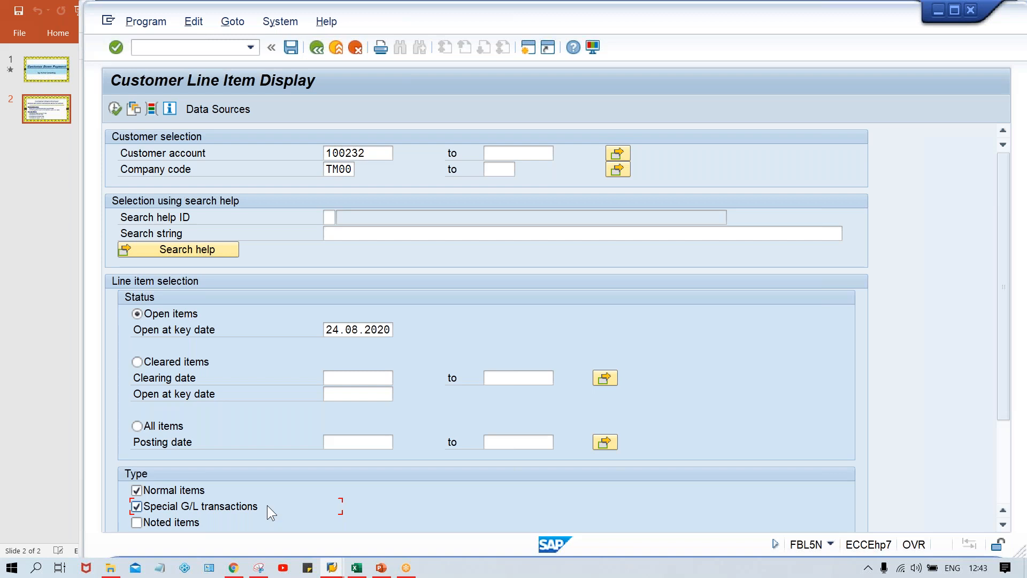
left_click(115, 109)
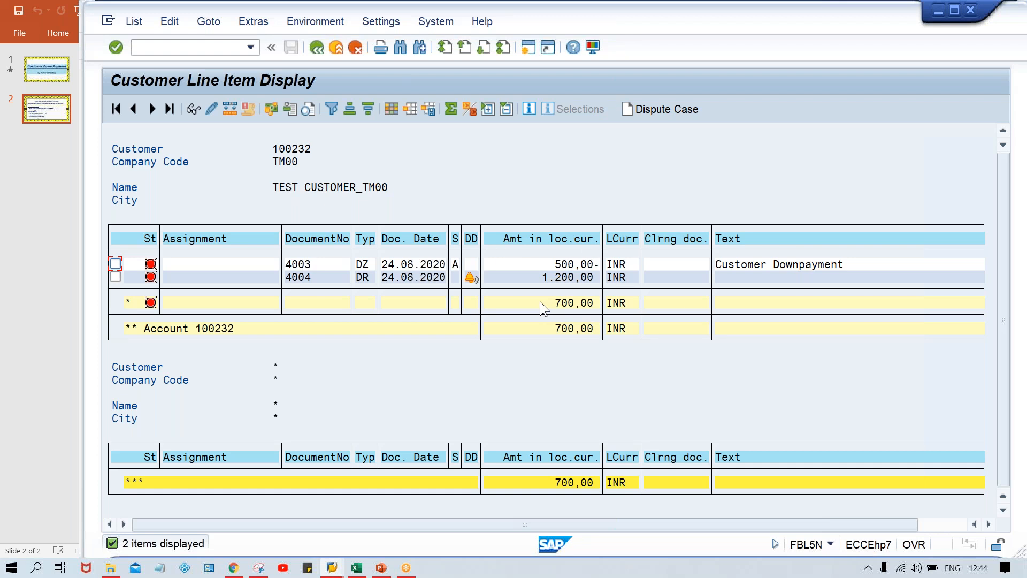
- Open the "Customer Downpayment" line item and check the G/L account it was posted to
left_click(331, 567)
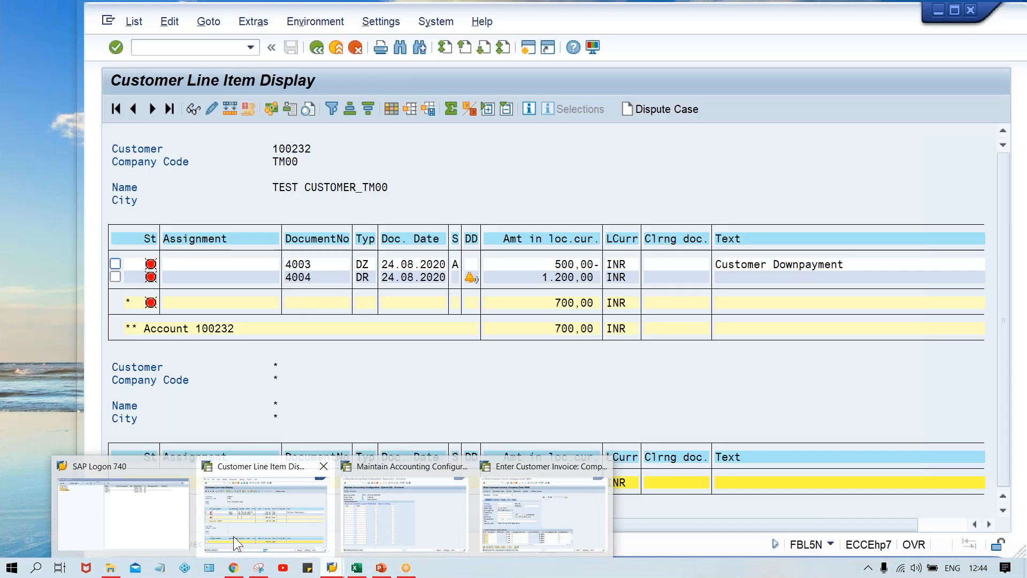
left_click(233, 535)
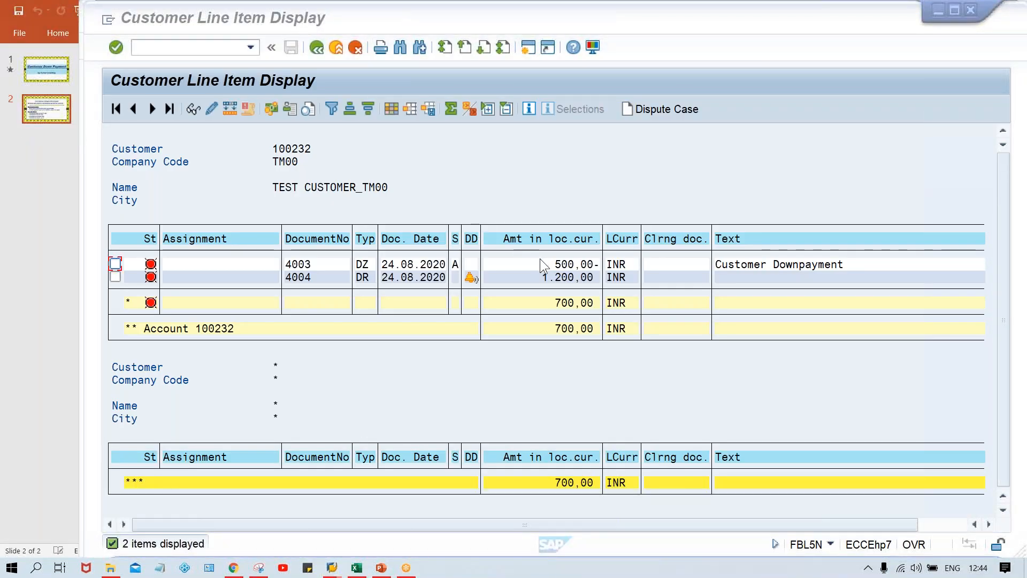
double_click(540, 261)
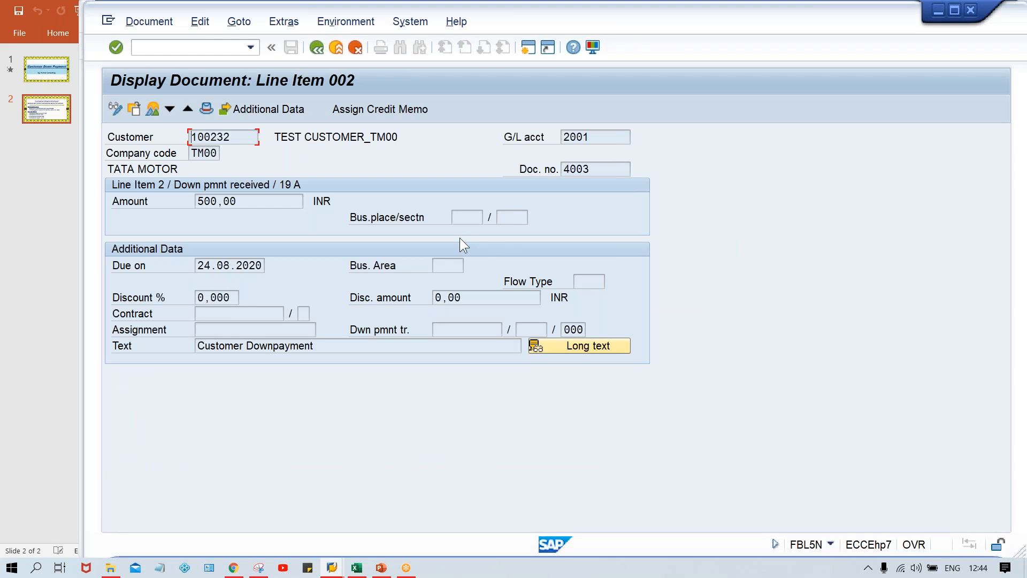
left_click_drag(602, 133, 534, 141)
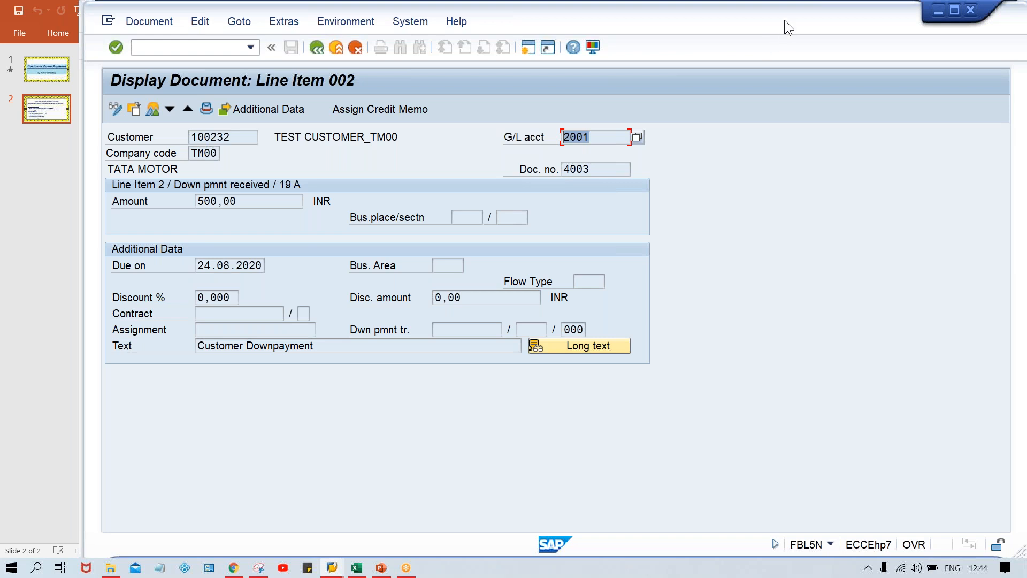
key("alt+Tab")
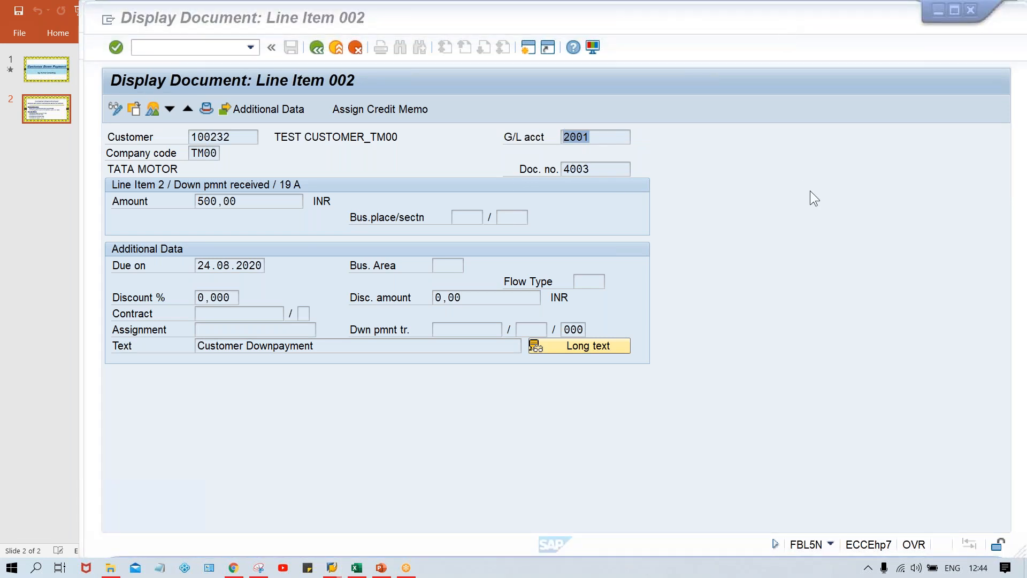
key("alt+Tab")
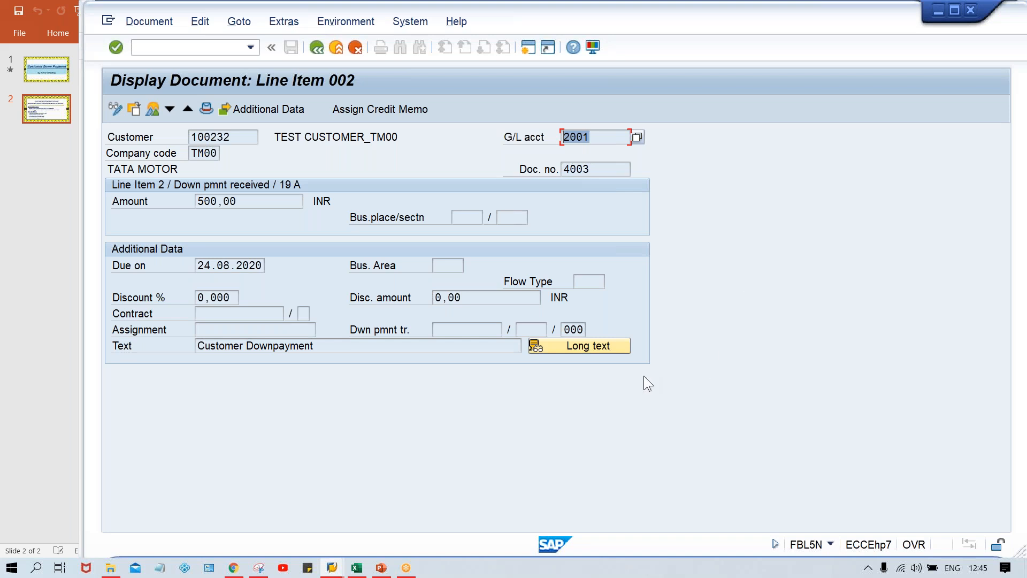
- Start the incoming payment transaction F-28 and set the document date to 24.08.2020
left_click(148, 49)
type("/N")
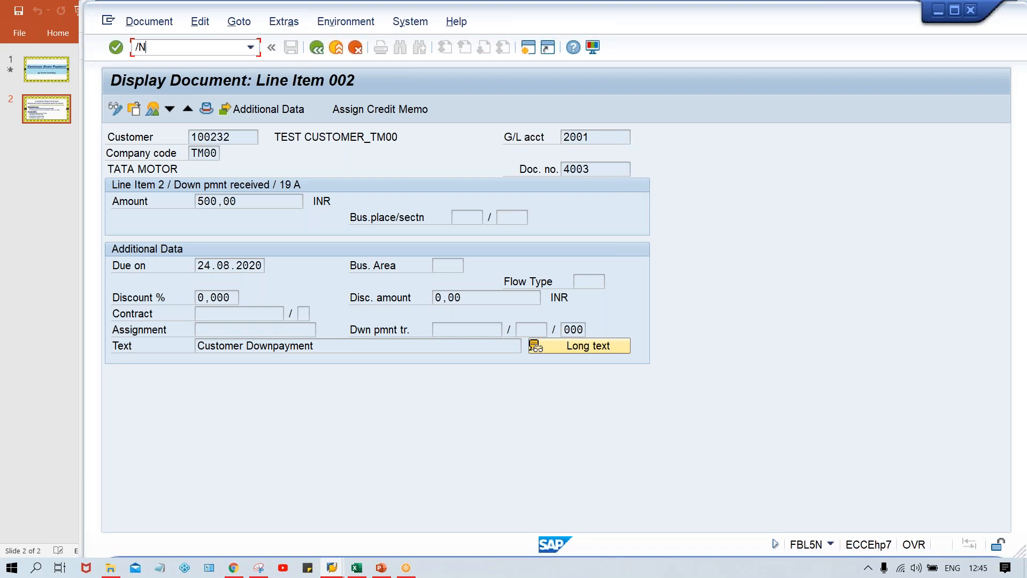
type("F-28")
key("Return")
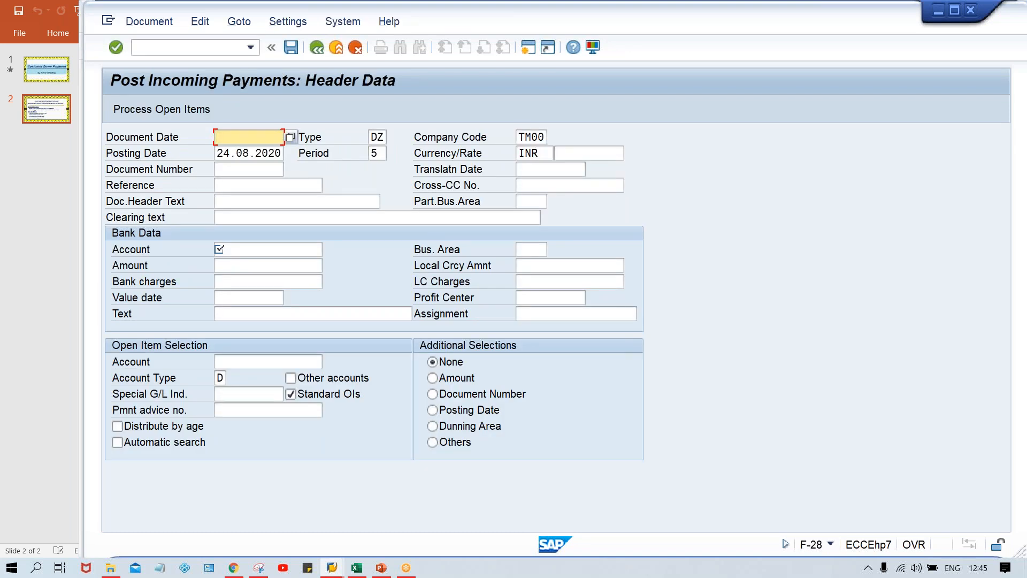
key("Down")
key("Return")
- Enter the HDFC bank G/L account and an amount of 700 in the payment's bank data
key("Down")
key("Down")
key("Down")
key("Down")
key("Down")
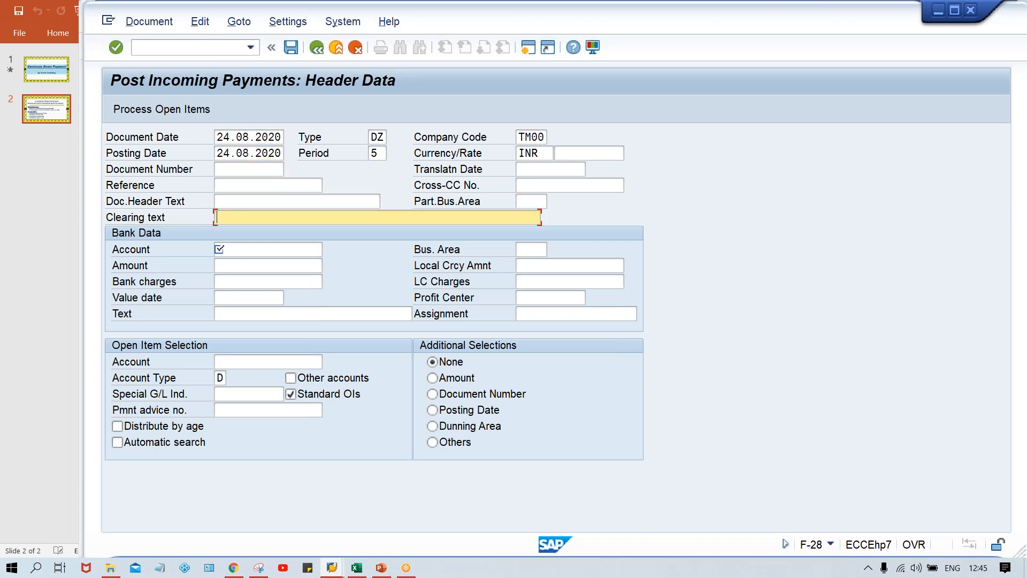
key("Down")
key("Down")
key("Return")
key("Down")
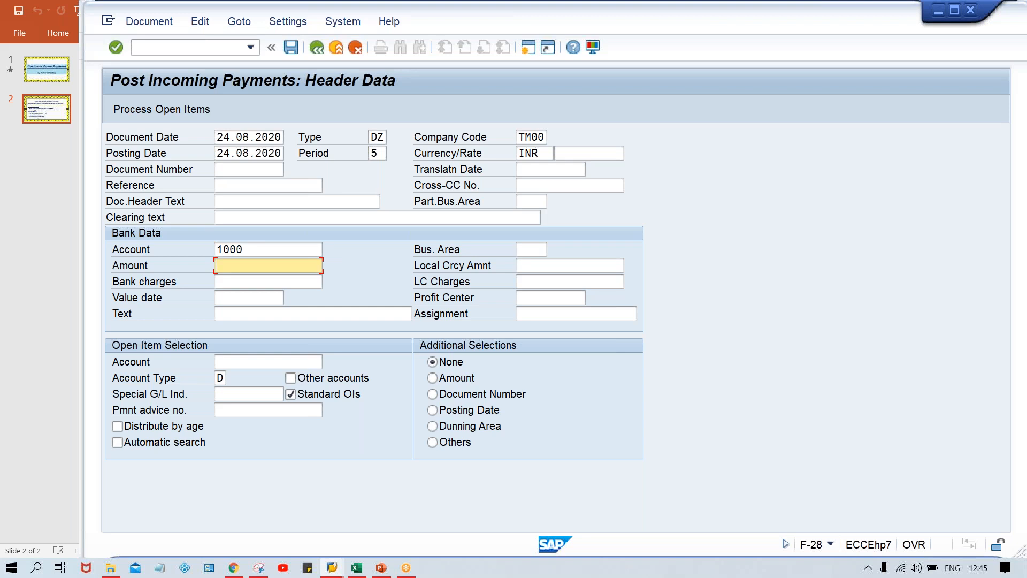
type("700")
- Try processing the test customer's open items without a special G/L indicator, and discard the payment entry
left_click(232, 363)
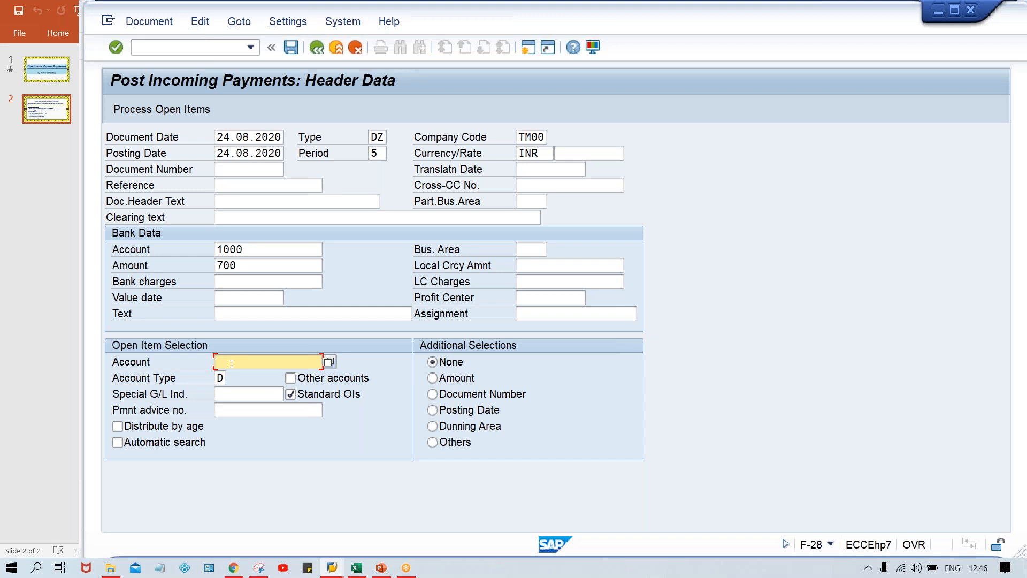
left_click(232, 363)
key("Down")
key("Return")
left_click(132, 109)
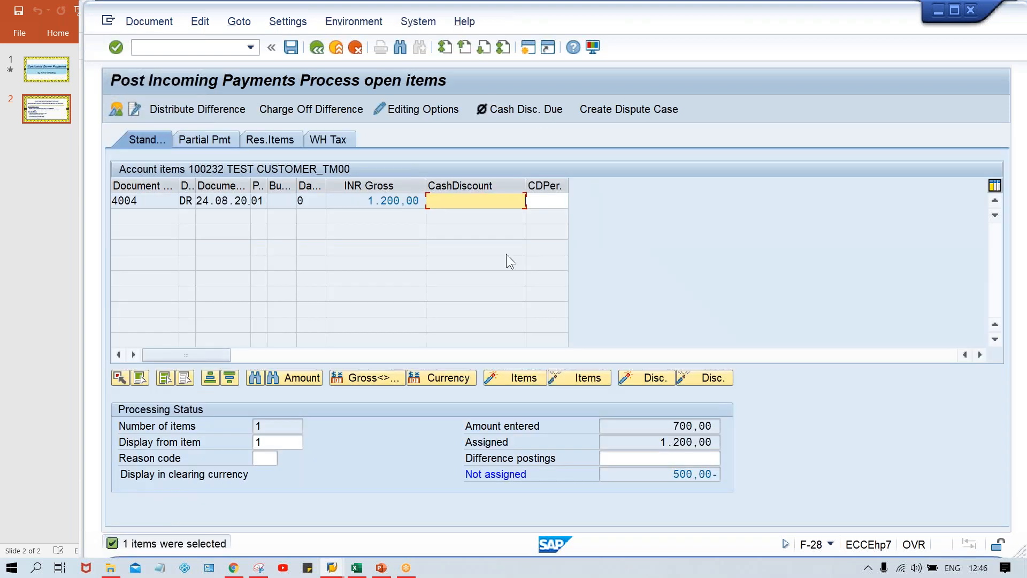
left_click(354, 203)
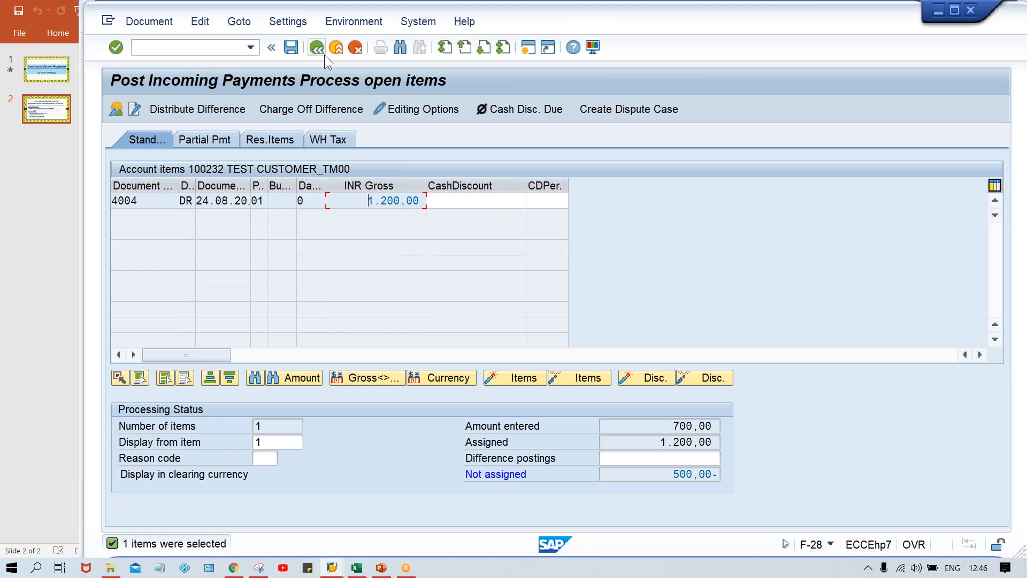
left_click(359, 52)
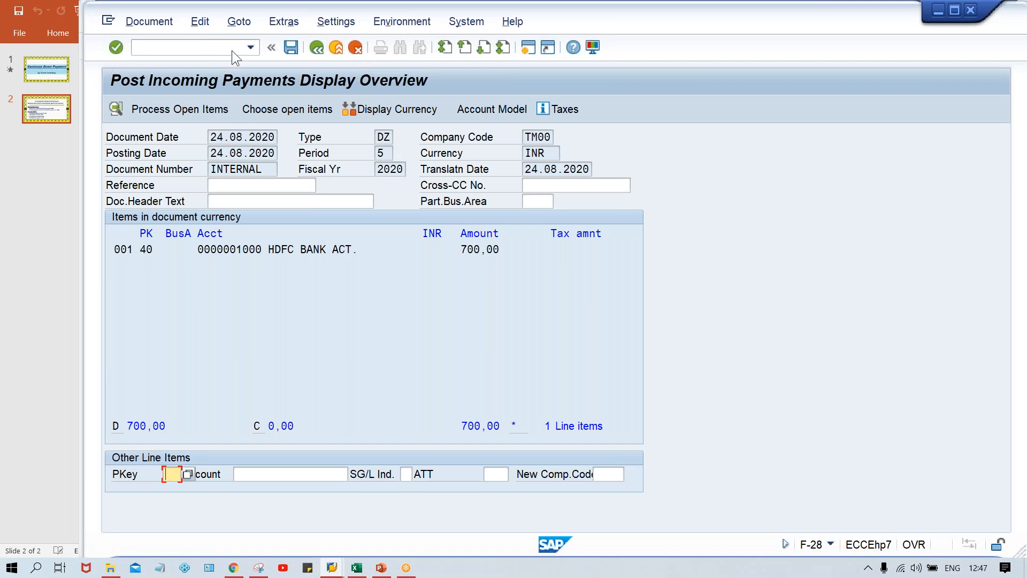
left_click(315, 49)
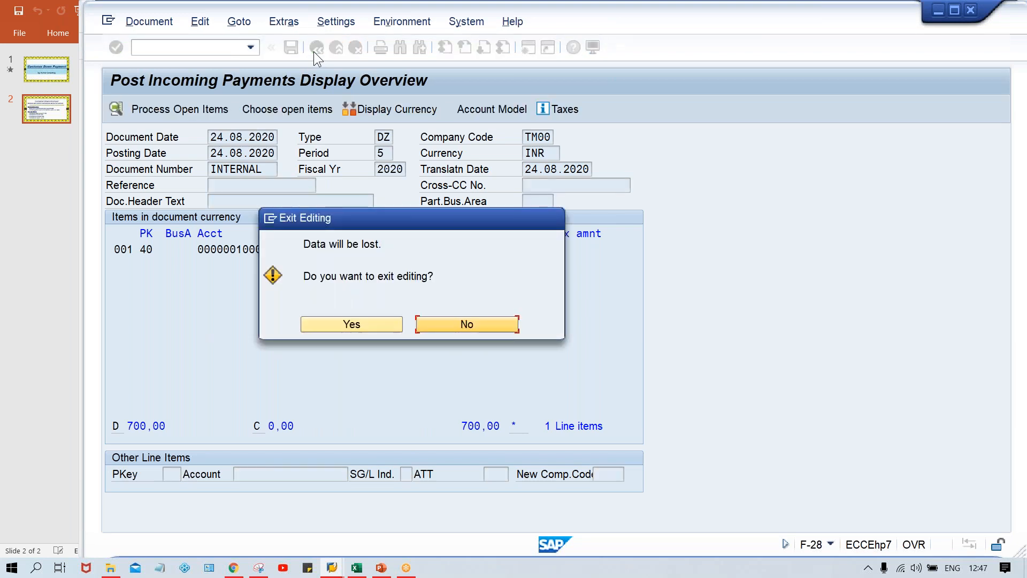
left_click(354, 321)
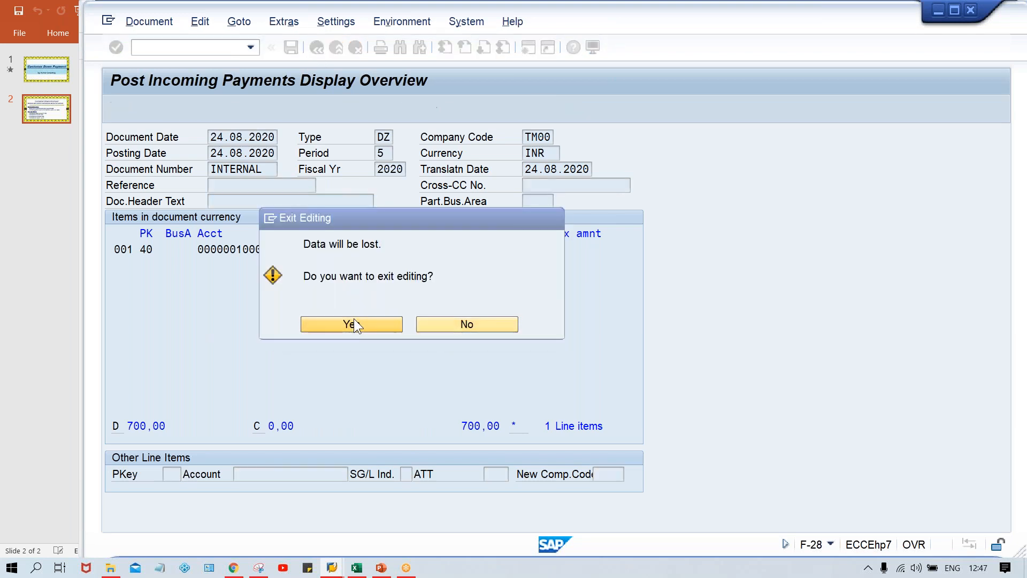
- Set the document date to 24.08.2020 in the incoming payment header
key("Down")
key("Return")
key("Down")
key("Down")
key("Down")
key("Down")
key("Down")
key("Down")
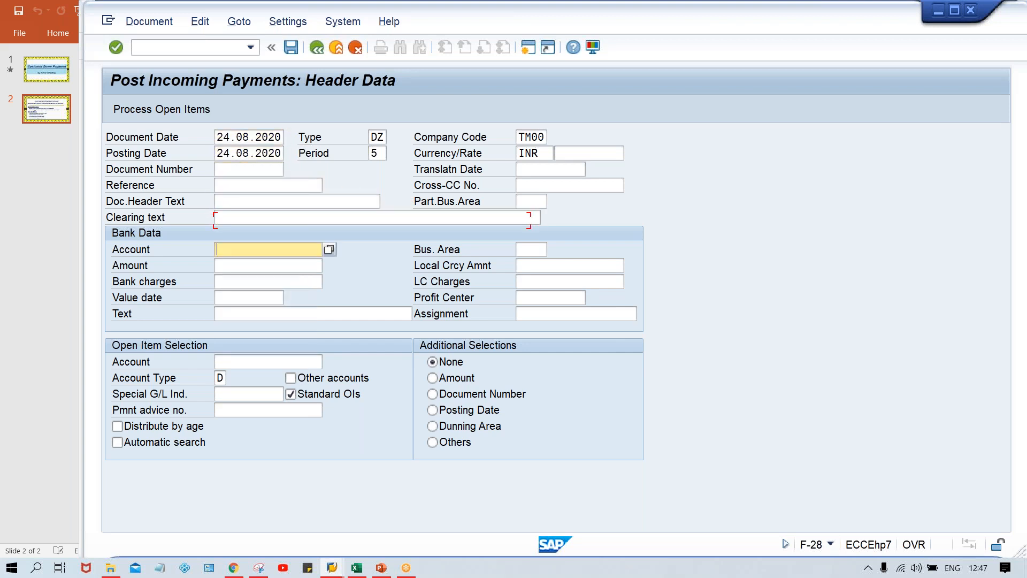
- Fill in the bank data with the HDFC bank G/L account and an amount of 700
key("Down")
key("Return")
key("Down")
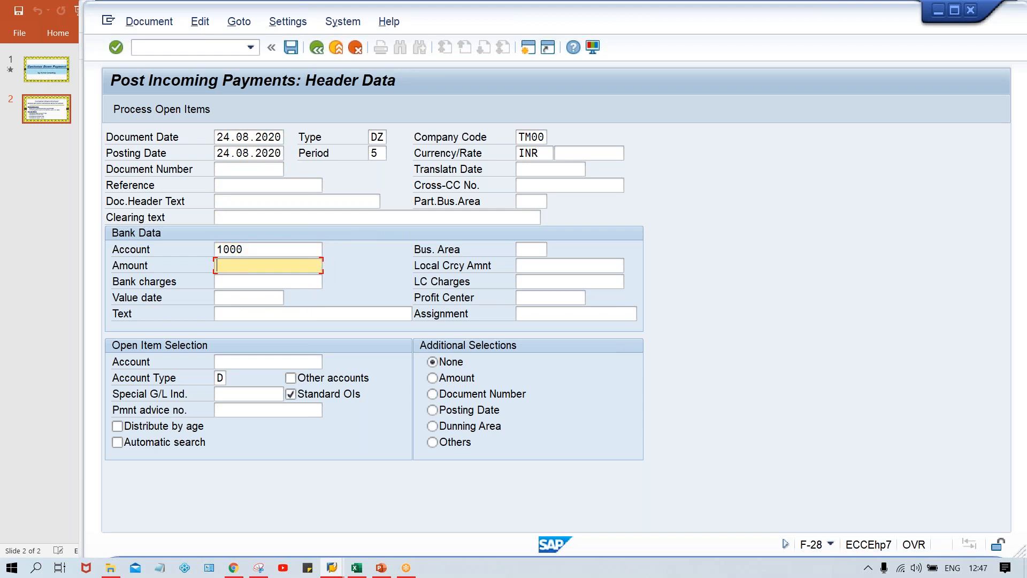
key("Down")
key("Return")
- Select the test customer's open items with special G/L indicator A and open them for processing
key("Down")
key("Down")
key("Down")
key("Down")
key("Down")
key("Up")
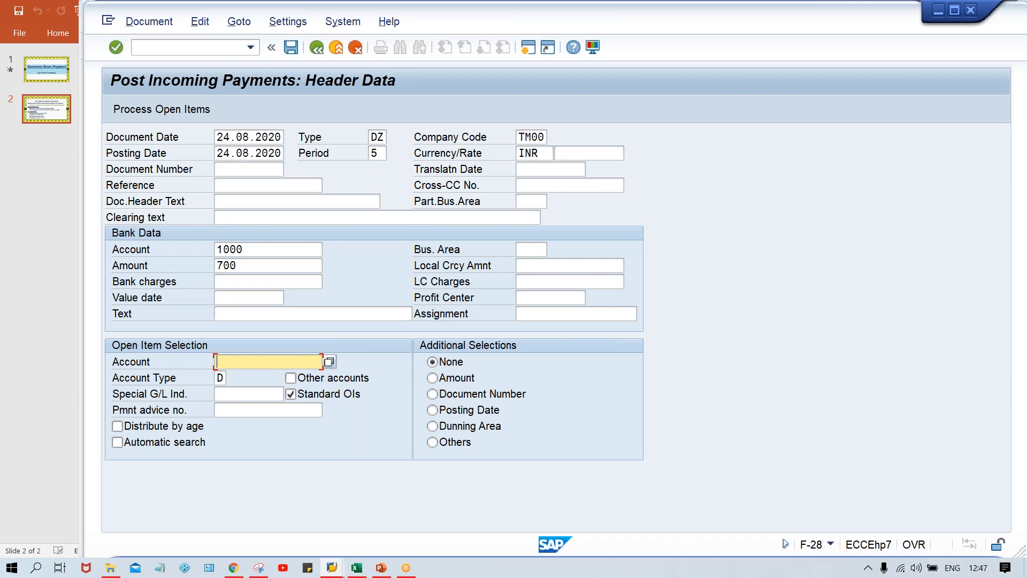
key("Down")
key("Return")
key("Down")
key("Down")
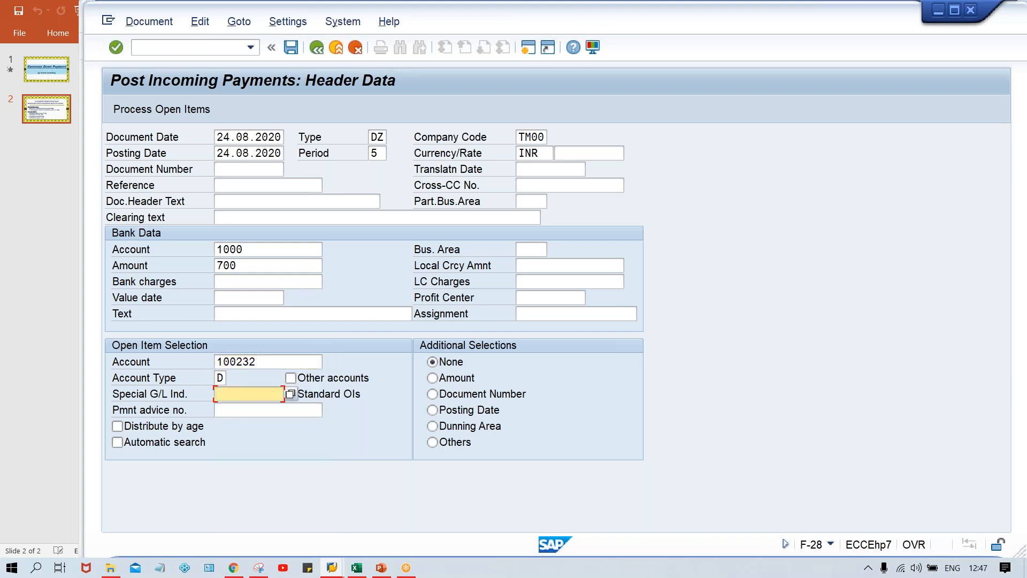
type("A")
key("Return")
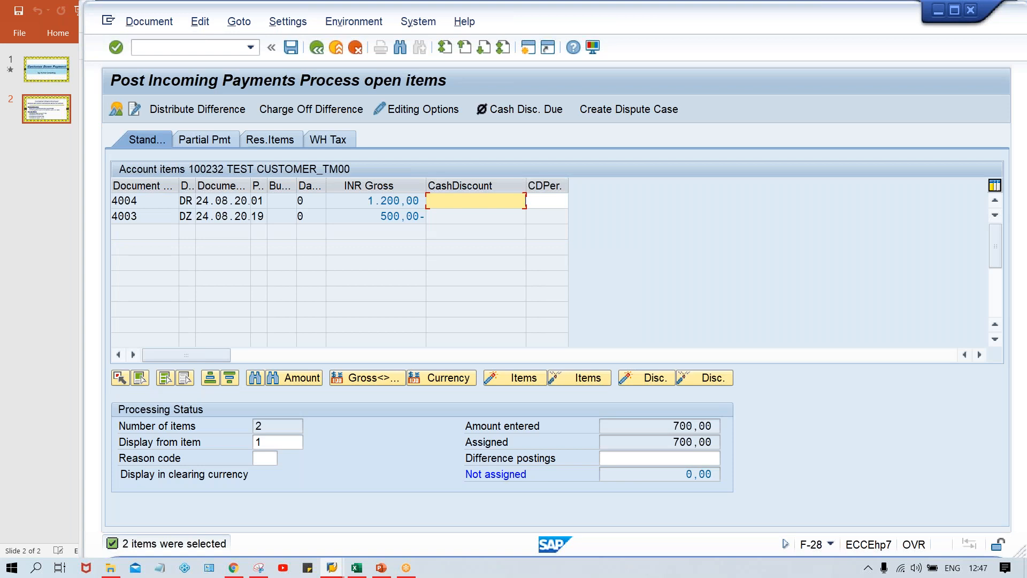
- Simulate the payment document and examine the amounts of the invoice and down payment line items
left_click(162, 29)
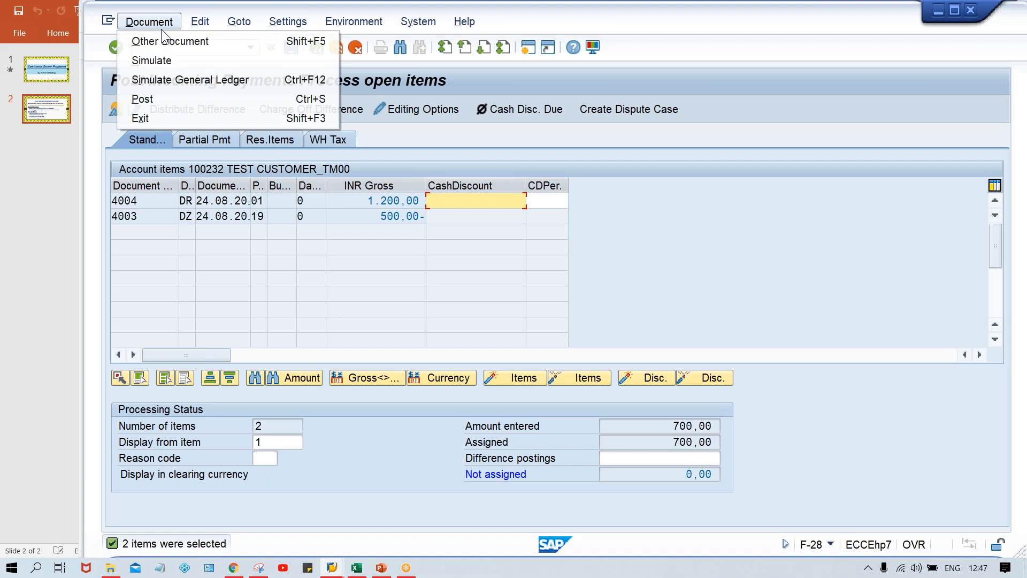
left_click(153, 61)
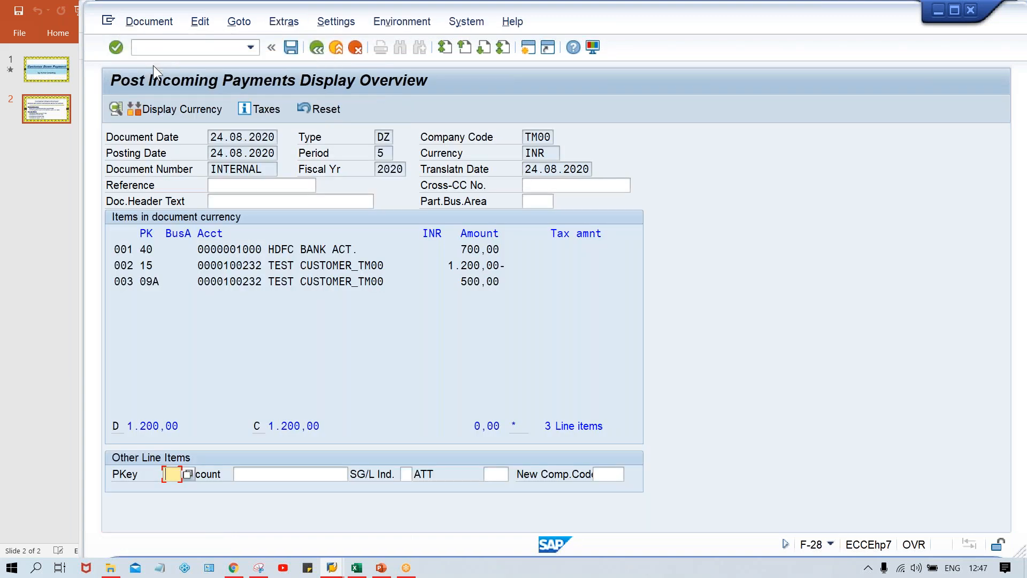
left_click(360, 334)
left_click_drag(512, 265, 446, 265)
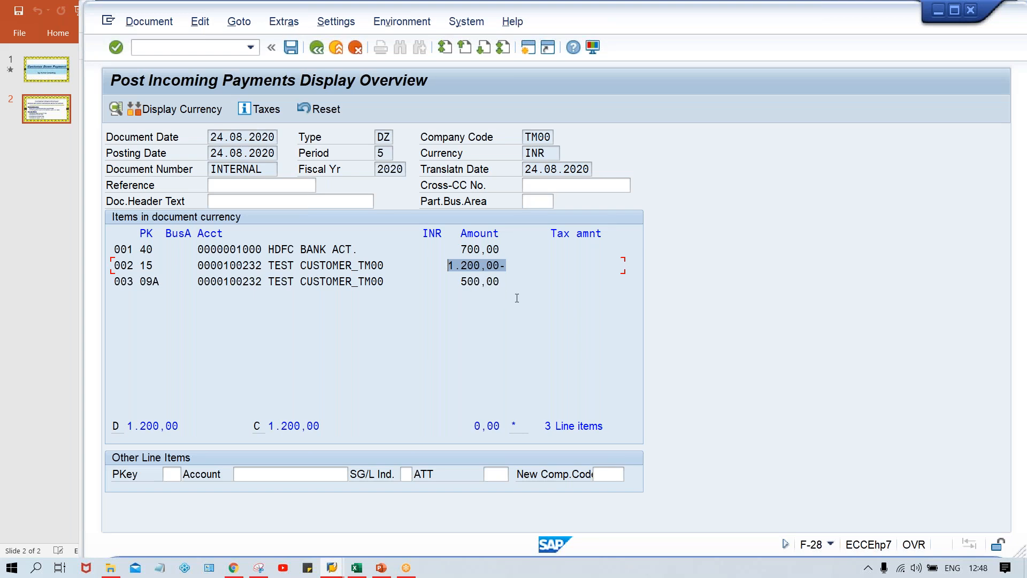
left_click(500, 282)
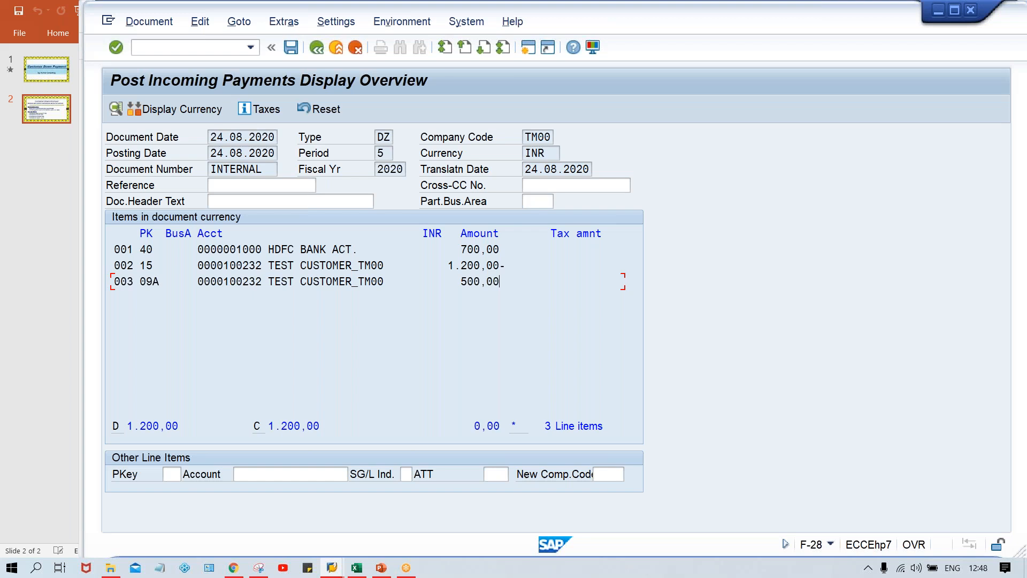
left_click_drag(508, 282, 396, 283)
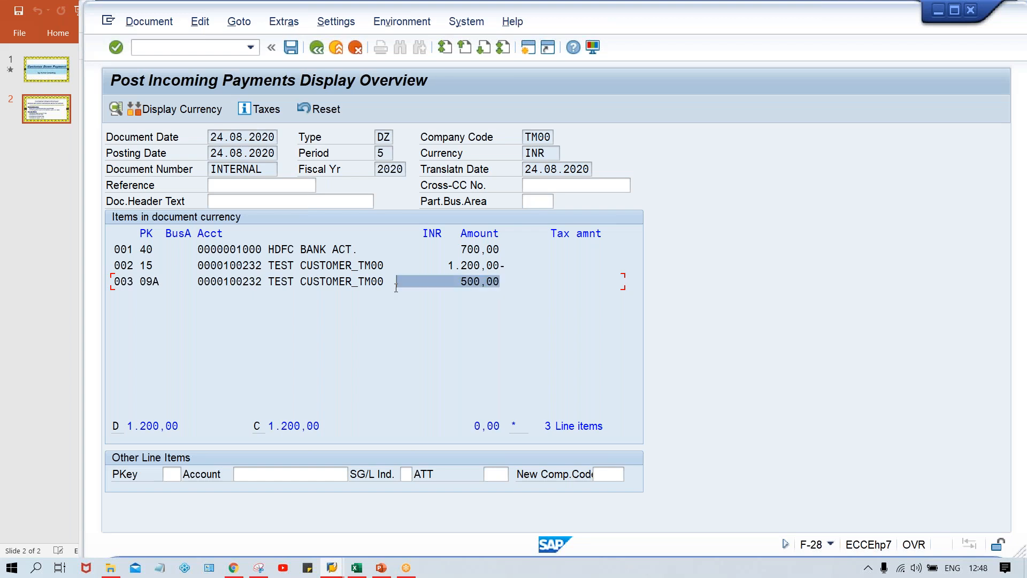
- Start FBL5N in the customer invoice session and run the test customer's open items report to check the invoice amount
key("alt+Tab")
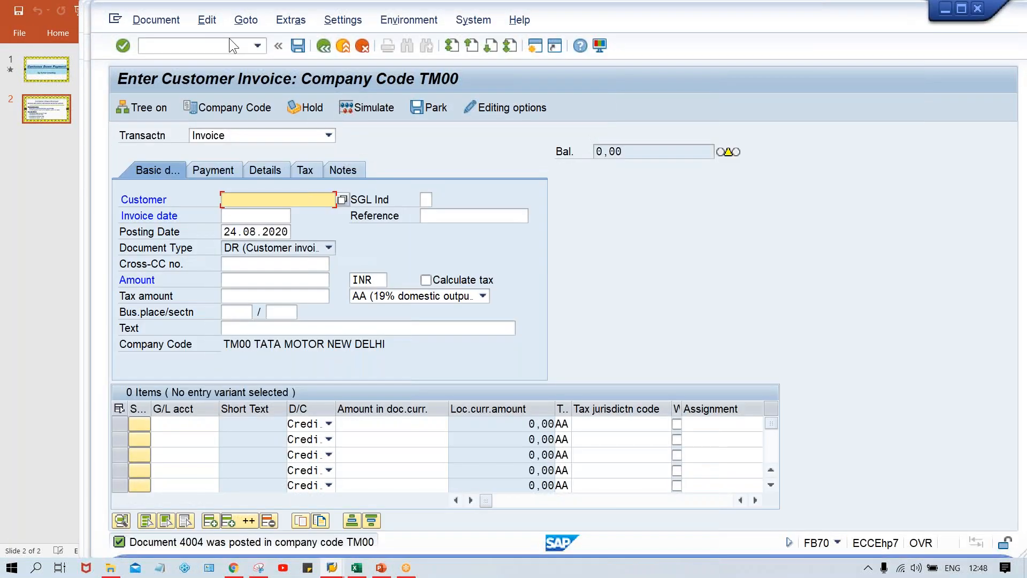
left_click(224, 46)
type("/")
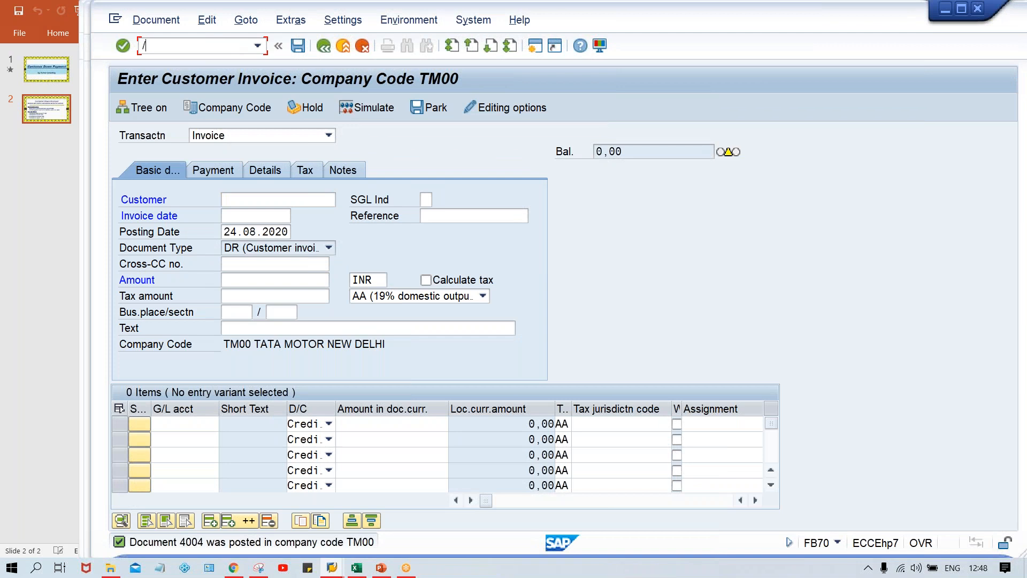
type("NFBL5N")
key("Return")
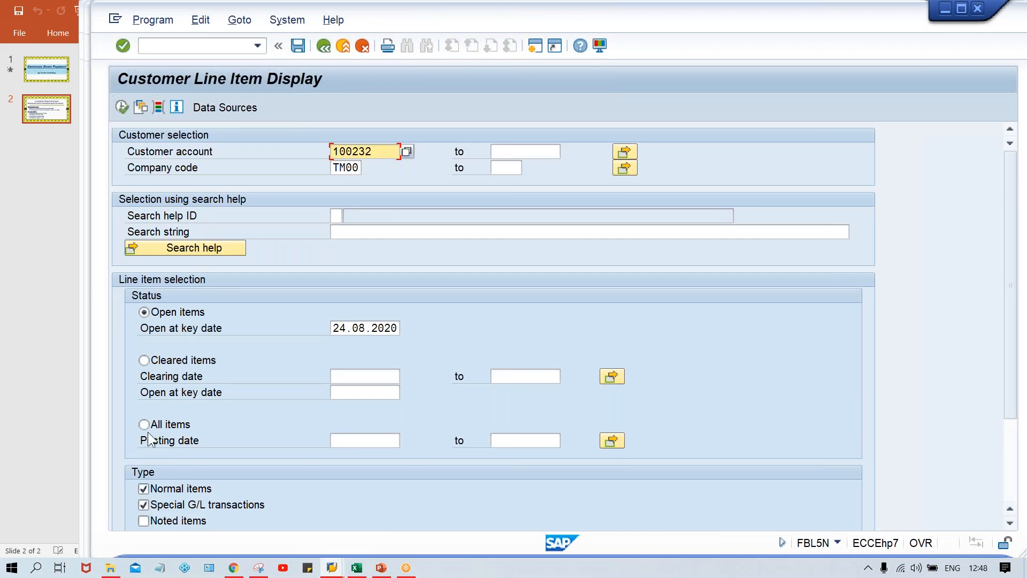
left_click(117, 110)
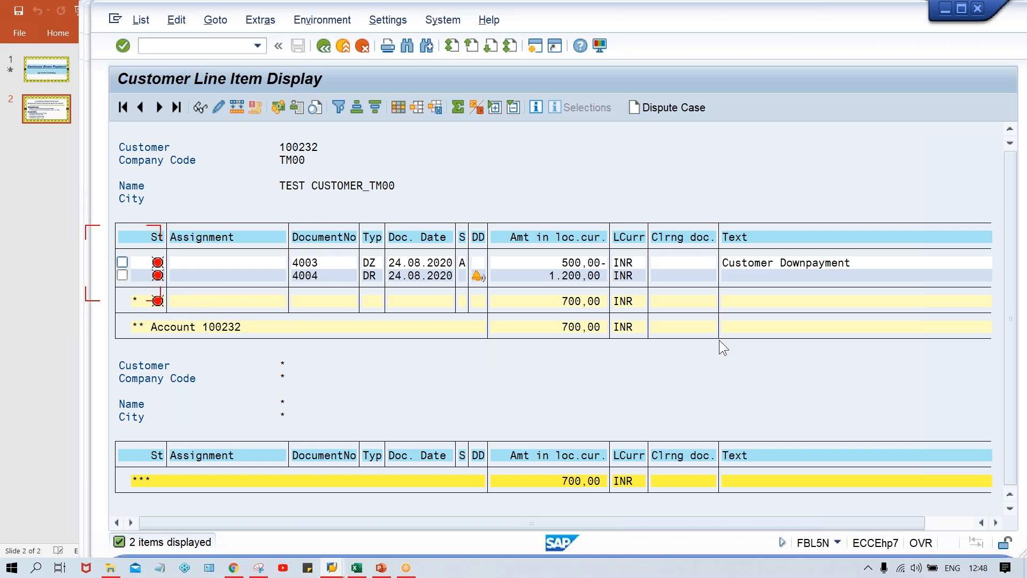
left_click(569, 276)
- Return to the F-28 payment overview, review the line item amounts and post the incoming payment
key("alt+Tab")
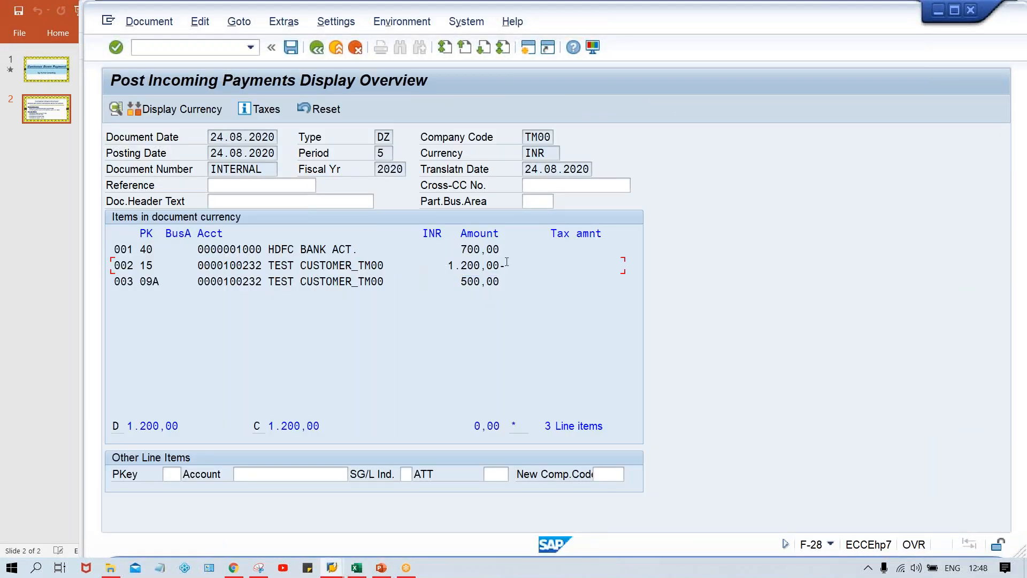
left_click_drag(457, 252, 512, 248)
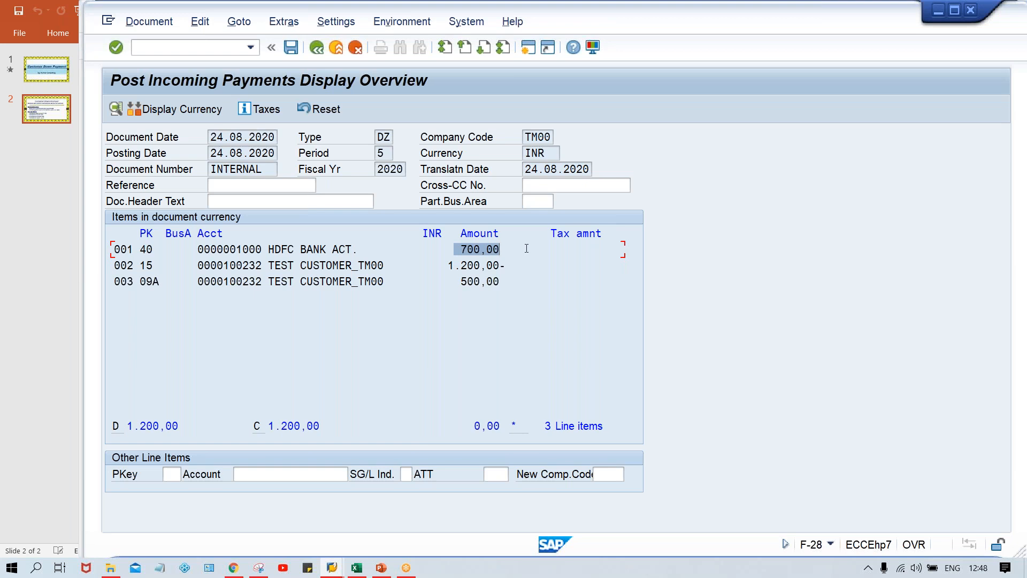
left_click(524, 246)
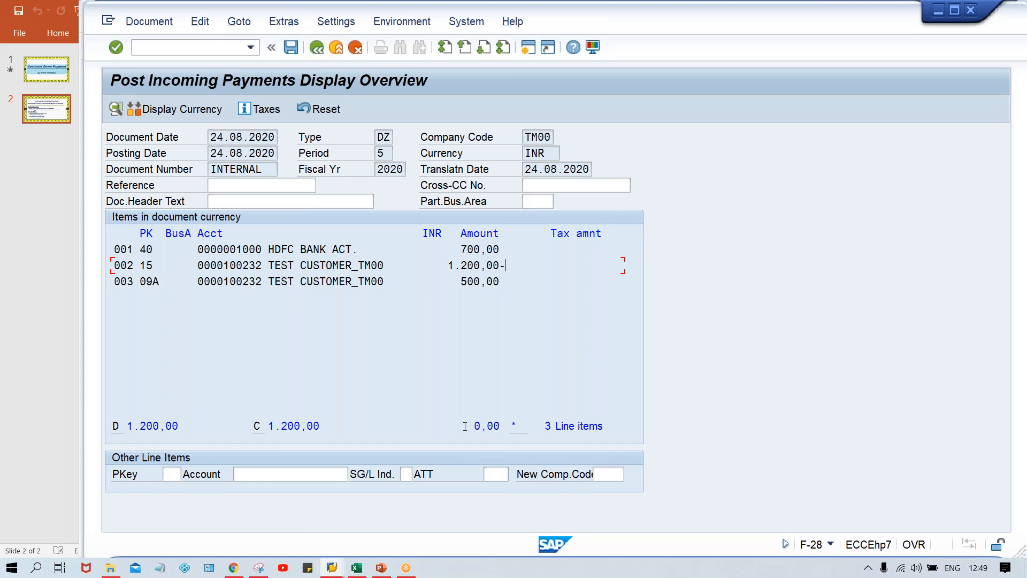
key("ctrl+s")
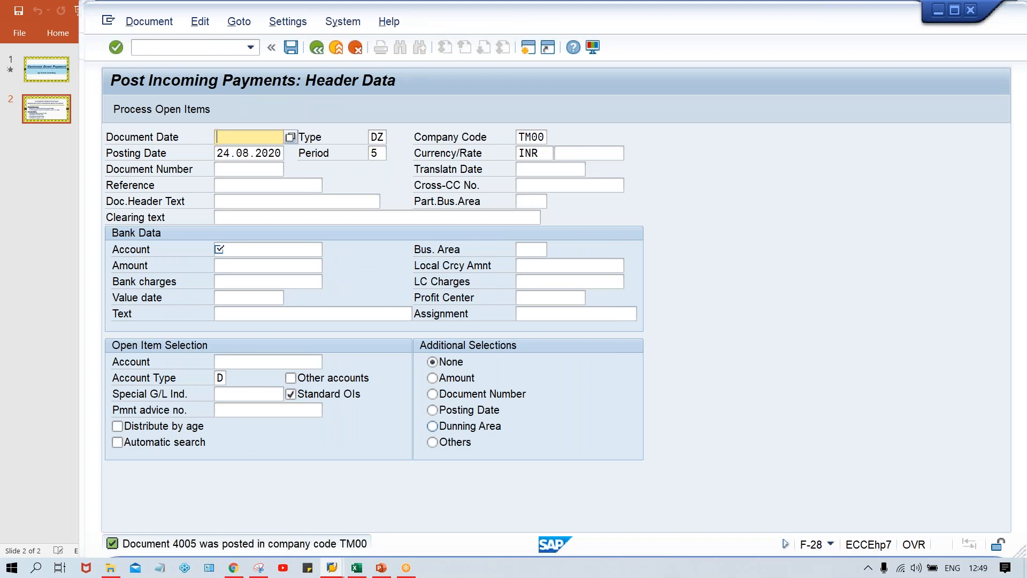
- Refresh the FBL5N line item list in the other session to check the customer's open items, and close the information message
key("alt+Tab")
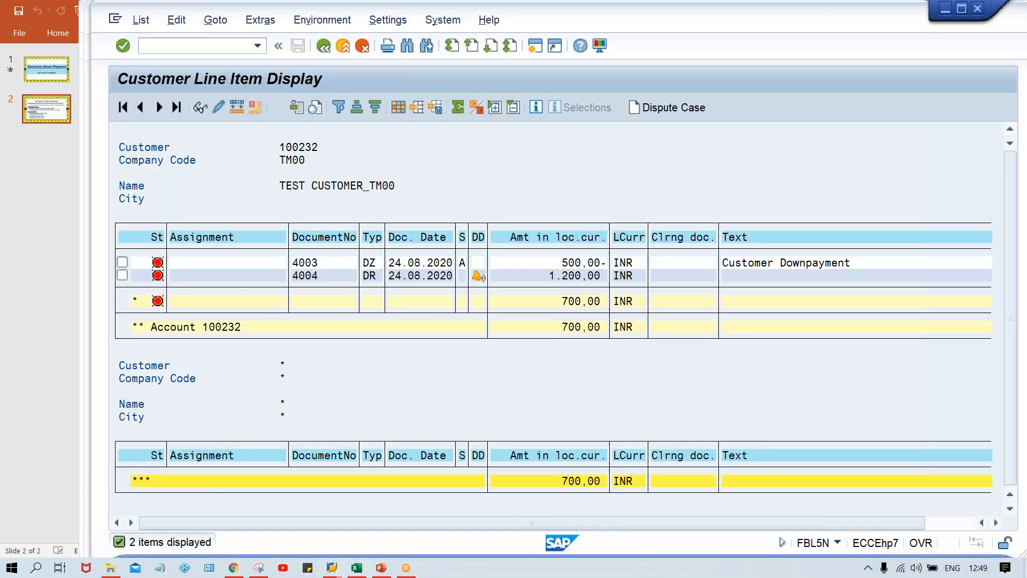
left_click(141, 20)
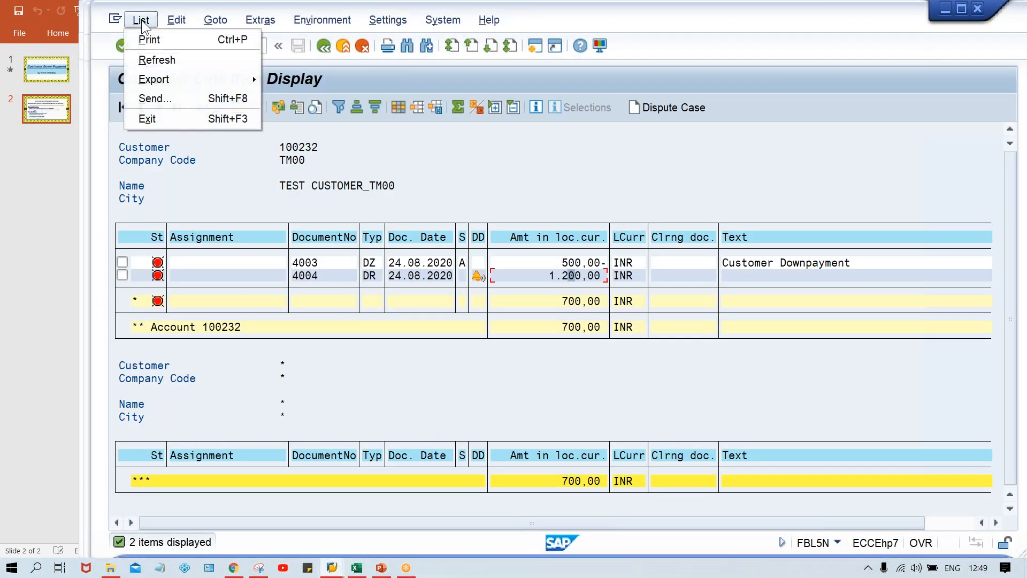
left_click(154, 56)
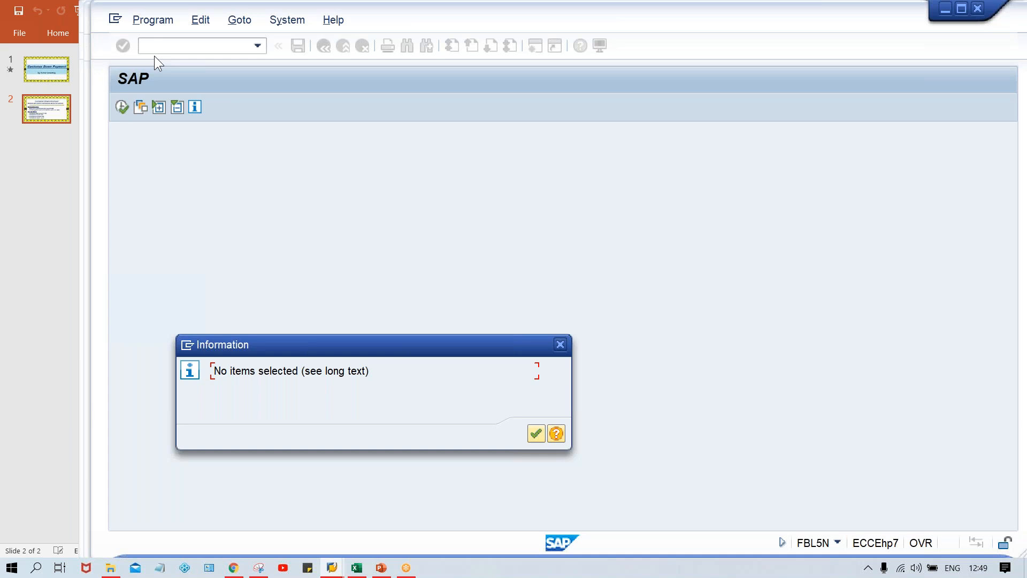
key("Return")
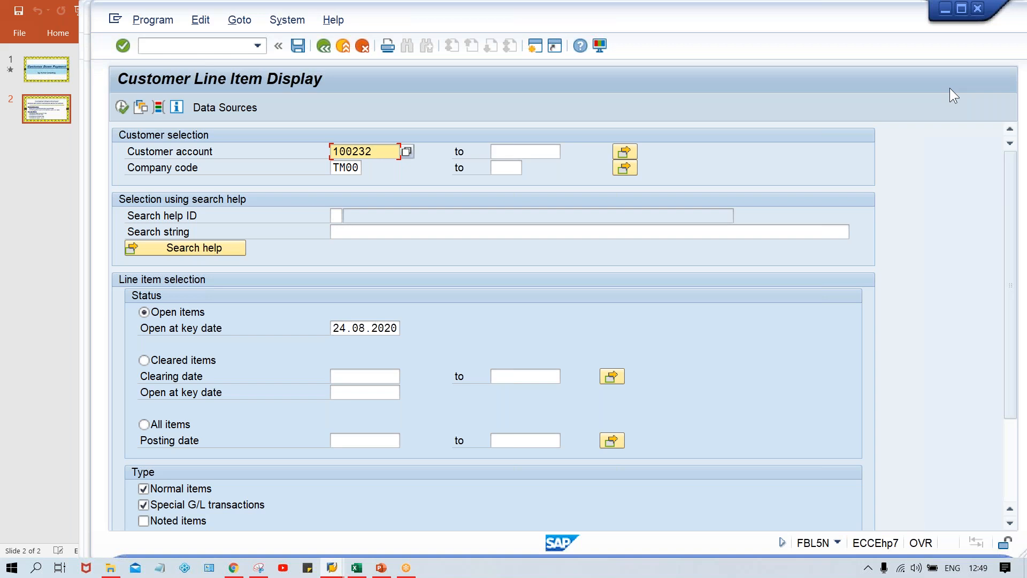
key("alt+Tab")
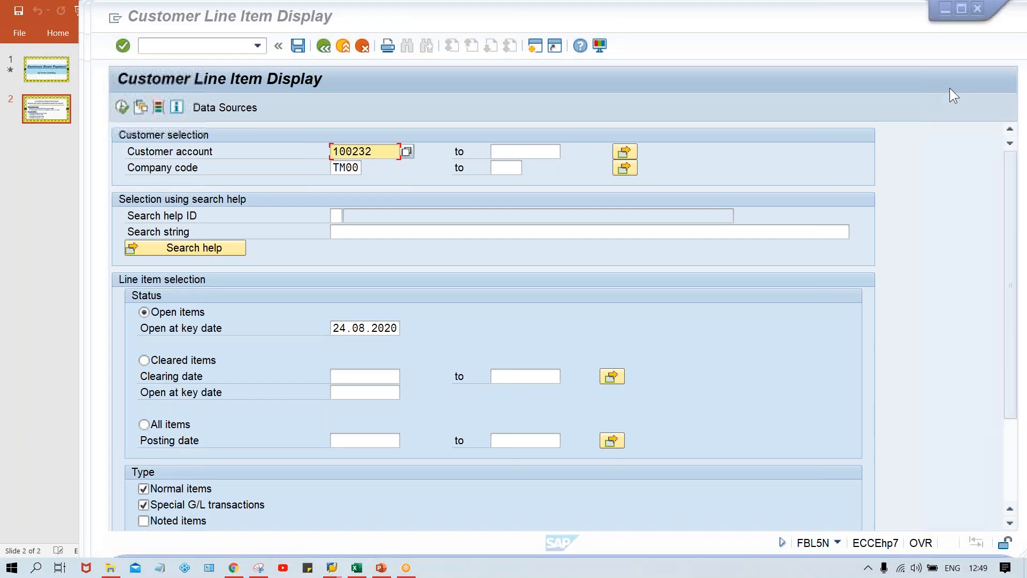